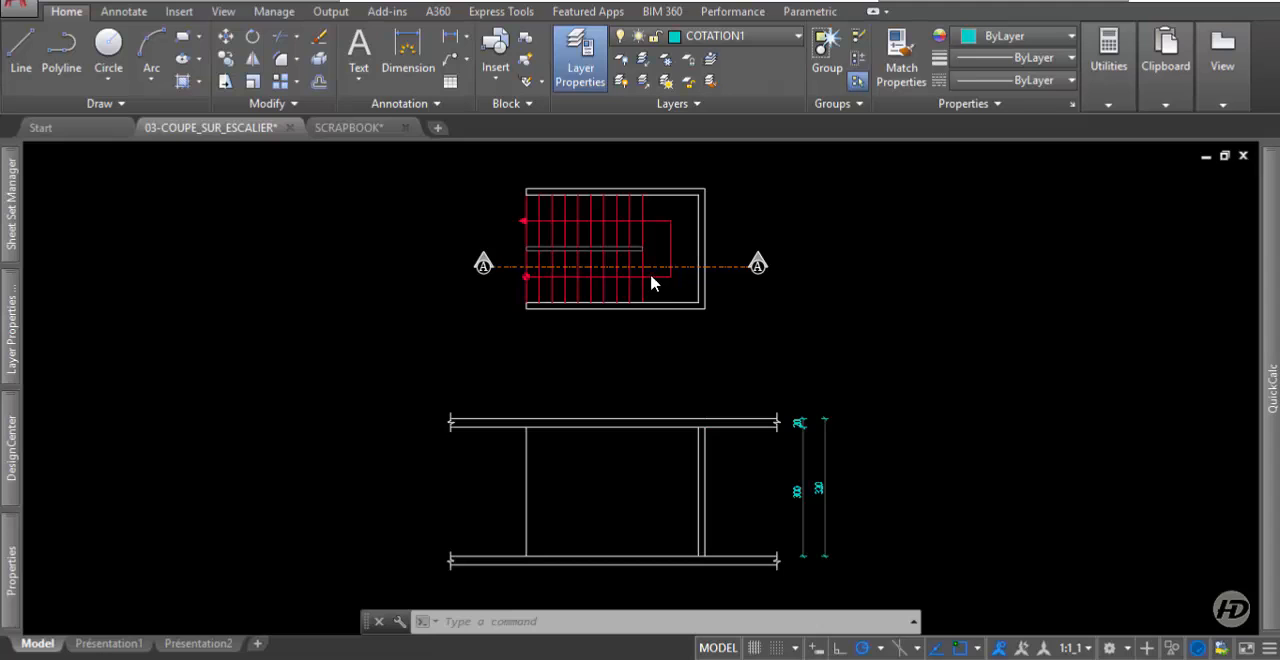
Examine the stair plan with section line A-A and the empty section outline drawn below it.
scroll(614, 260, up, 2)
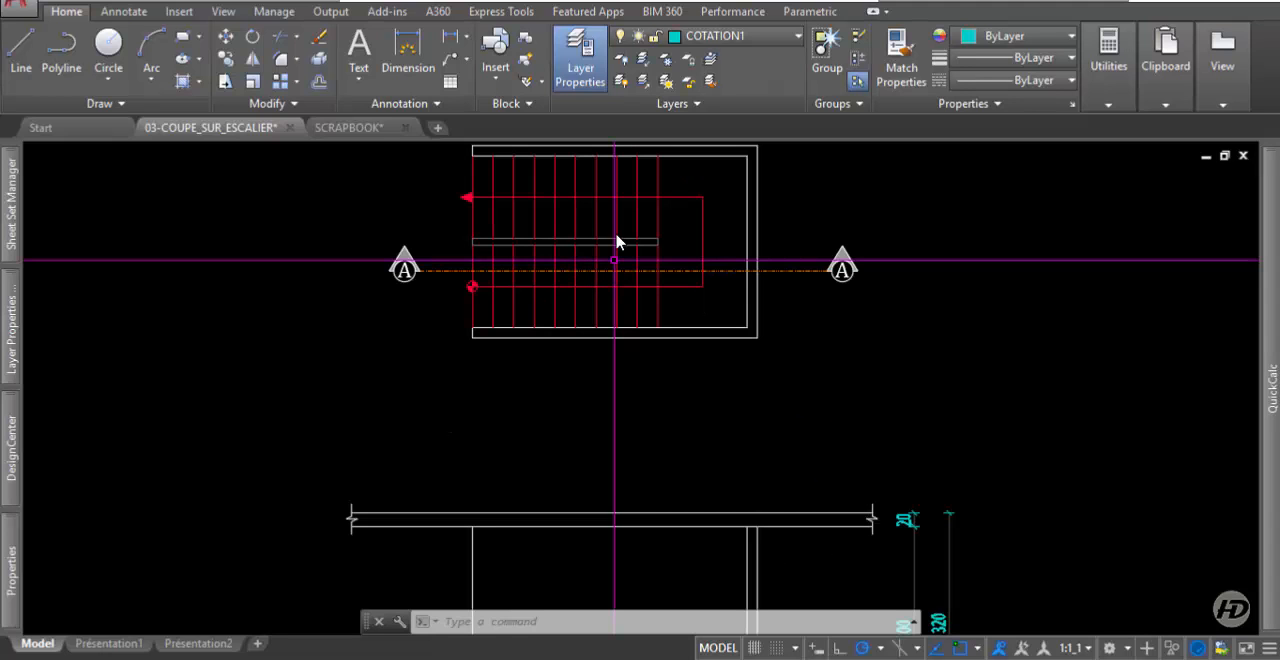
mouse_move(610, 245)
middle_down()
mouse_move(597, 229)
mouse_move(590, 322)
middle_up()
scroll(527, 297, up, 2)
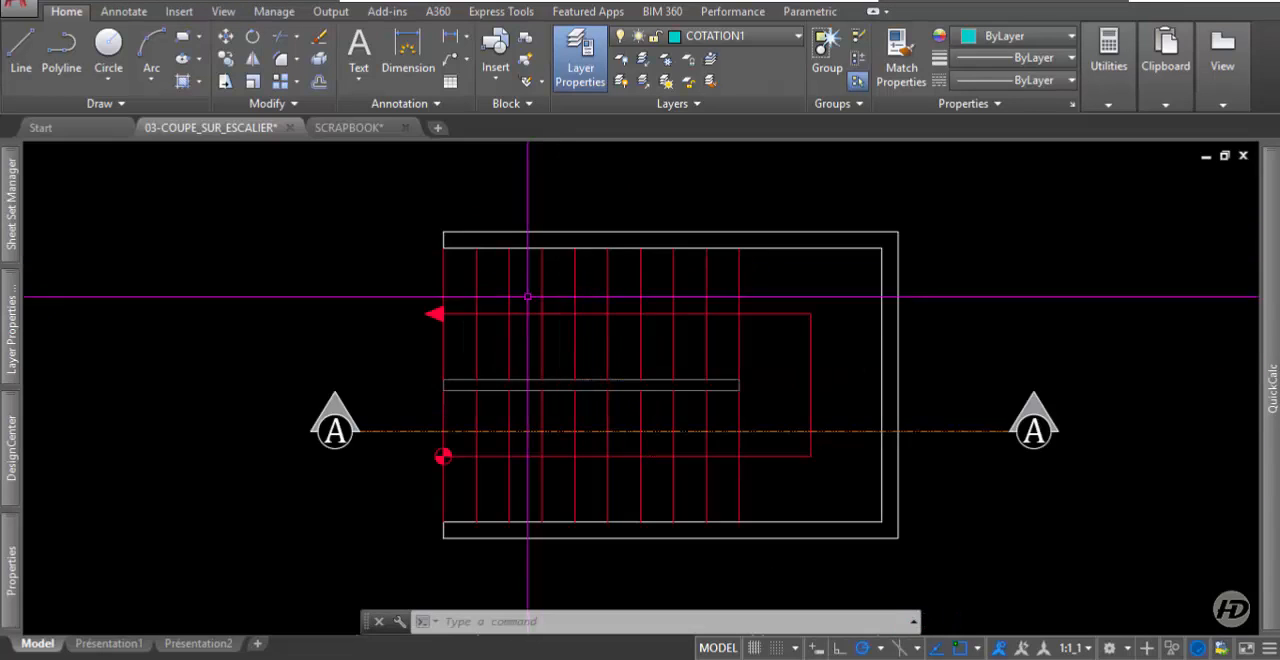
middle_drag(641, 398, 633, 330)
scroll(569, 279, down, 6)
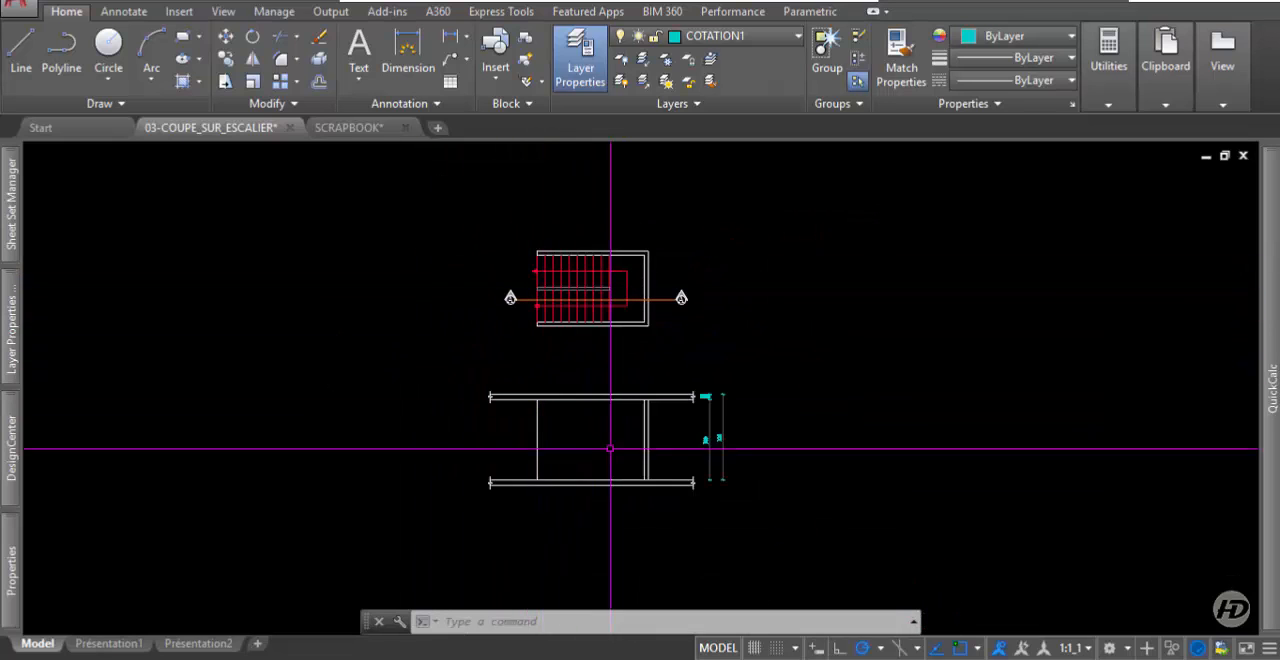
scroll(517, 251, up, 2)
scroll(625, 403, up, 2)
middle_drag(631, 406, 568, 281)
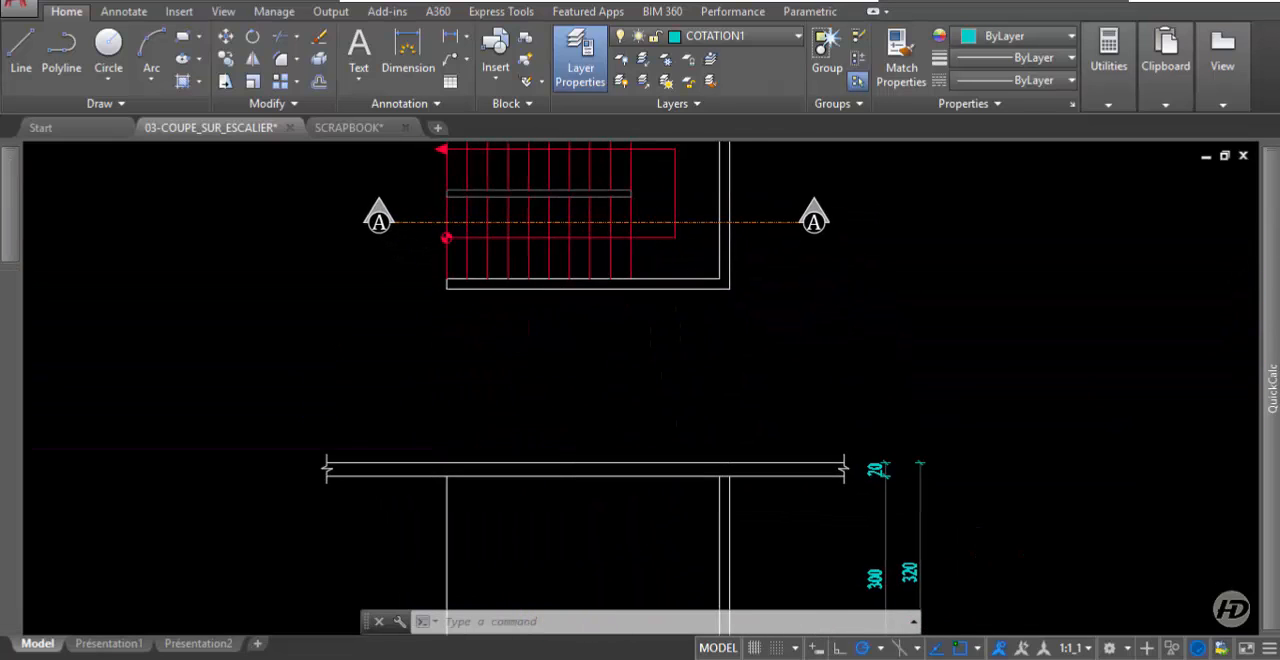
scroll(634, 260, down, 2)
scroll(569, 543, up, 2)
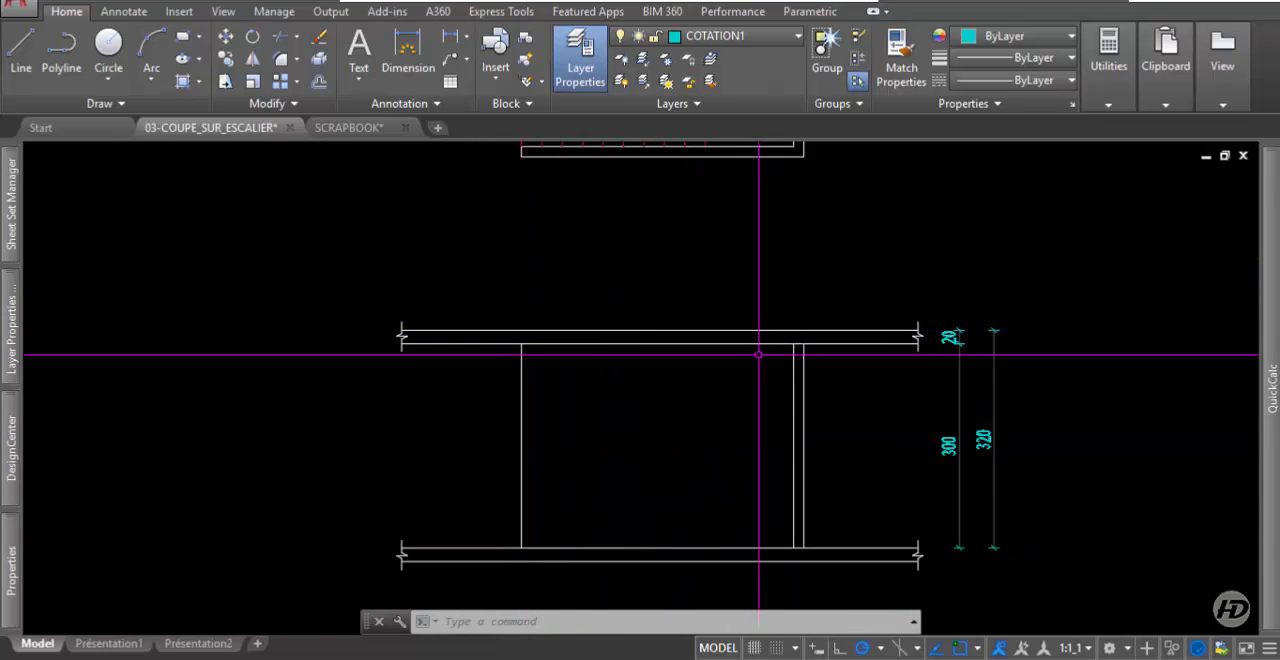
scroll(370, 350, down, 2)
middle_drag(506, 203, 552, 292)
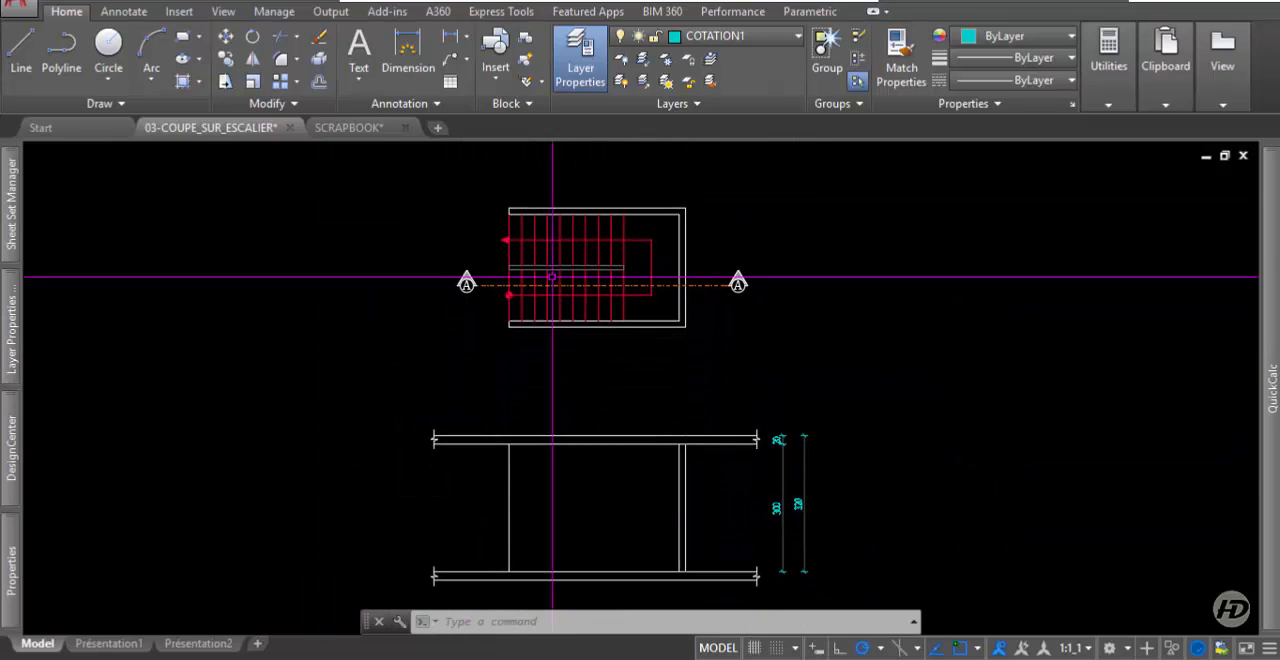
Apply the circle-with-X point style at a size of 5% relative to the screen.
click(1147, 65)
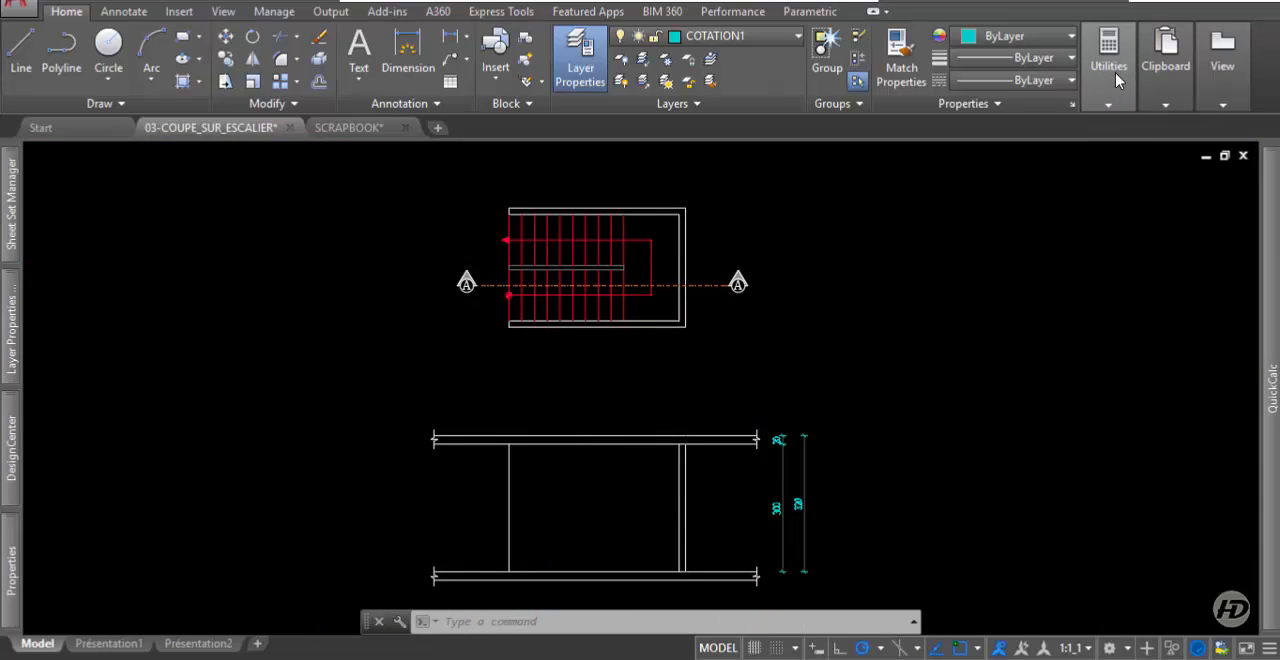
click(1114, 76)
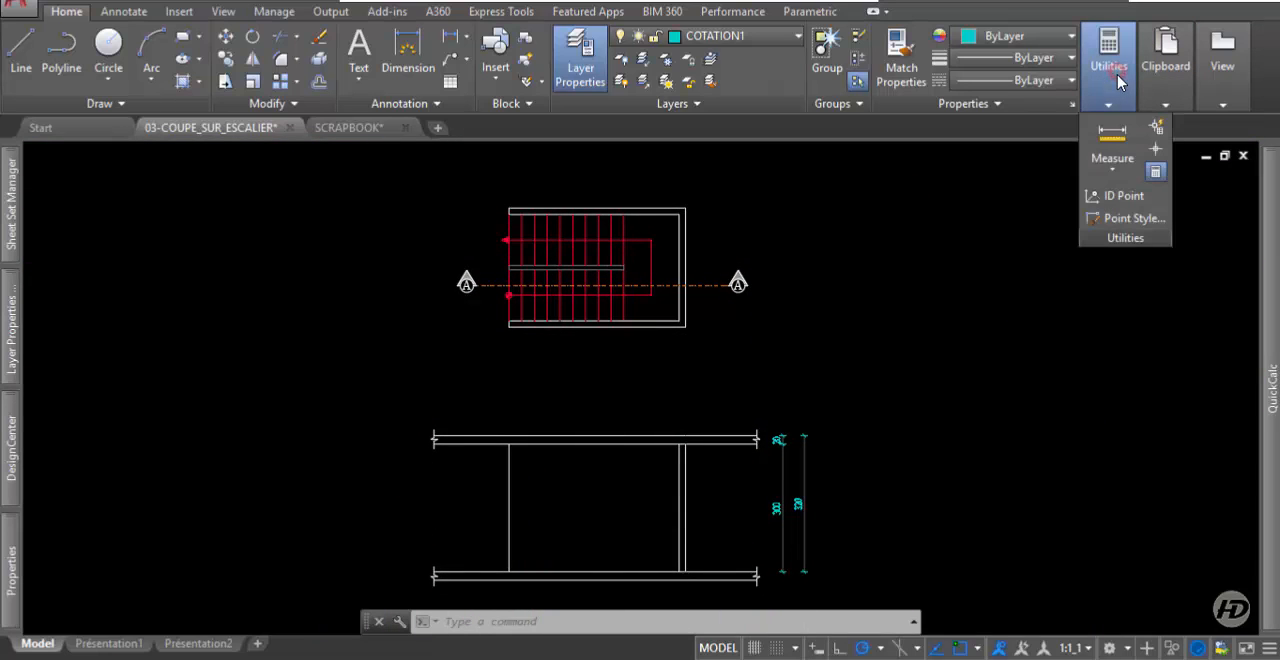
click(1135, 219)
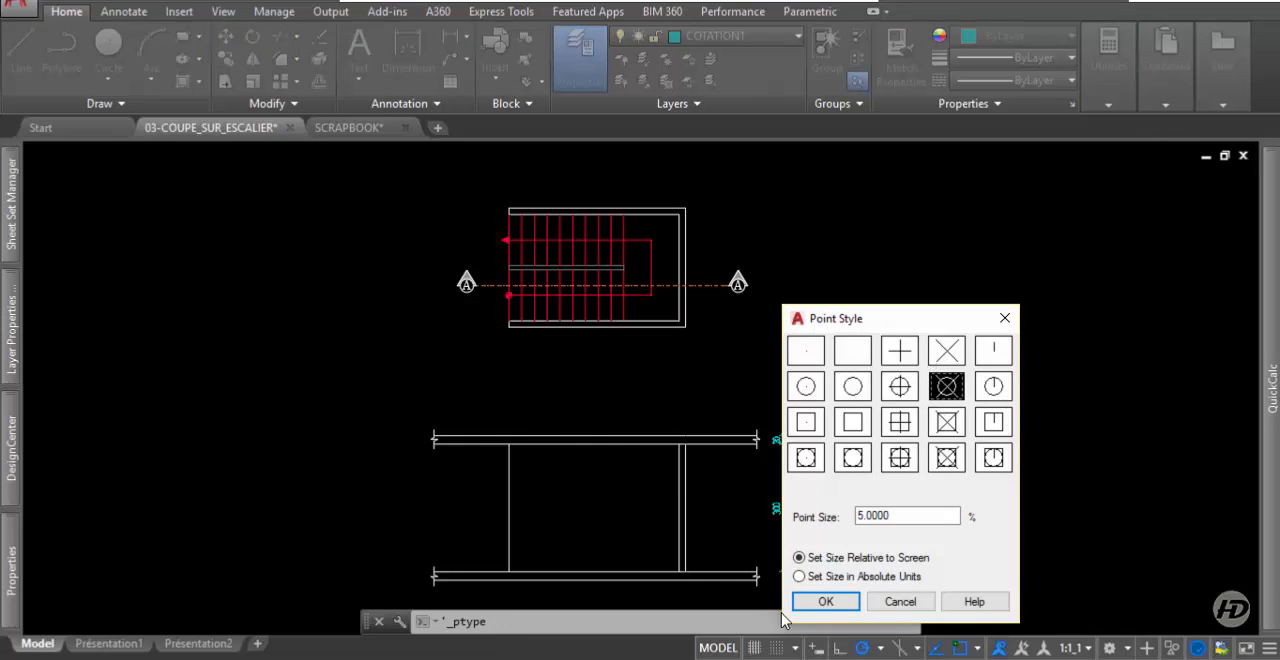
click(825, 602)
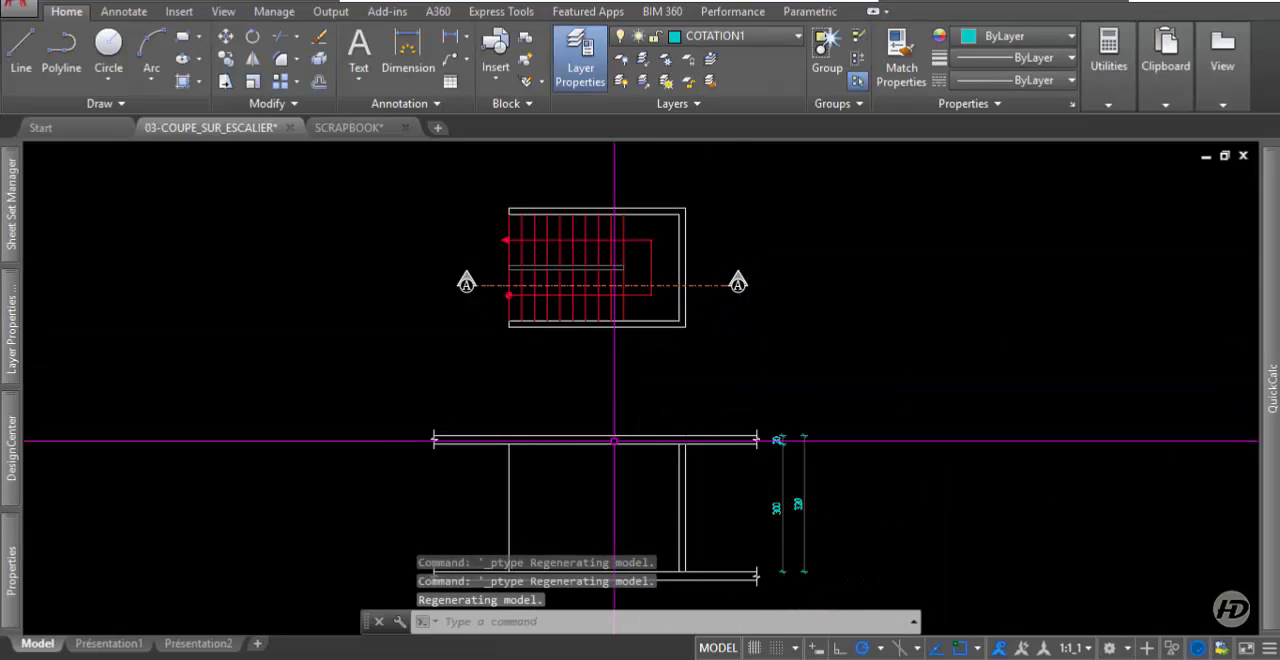
Examine the section outline's slabs, walls and the height dimensions beside it.
middle_drag(614, 441, 645, 400)
scroll(612, 250, up, 5)
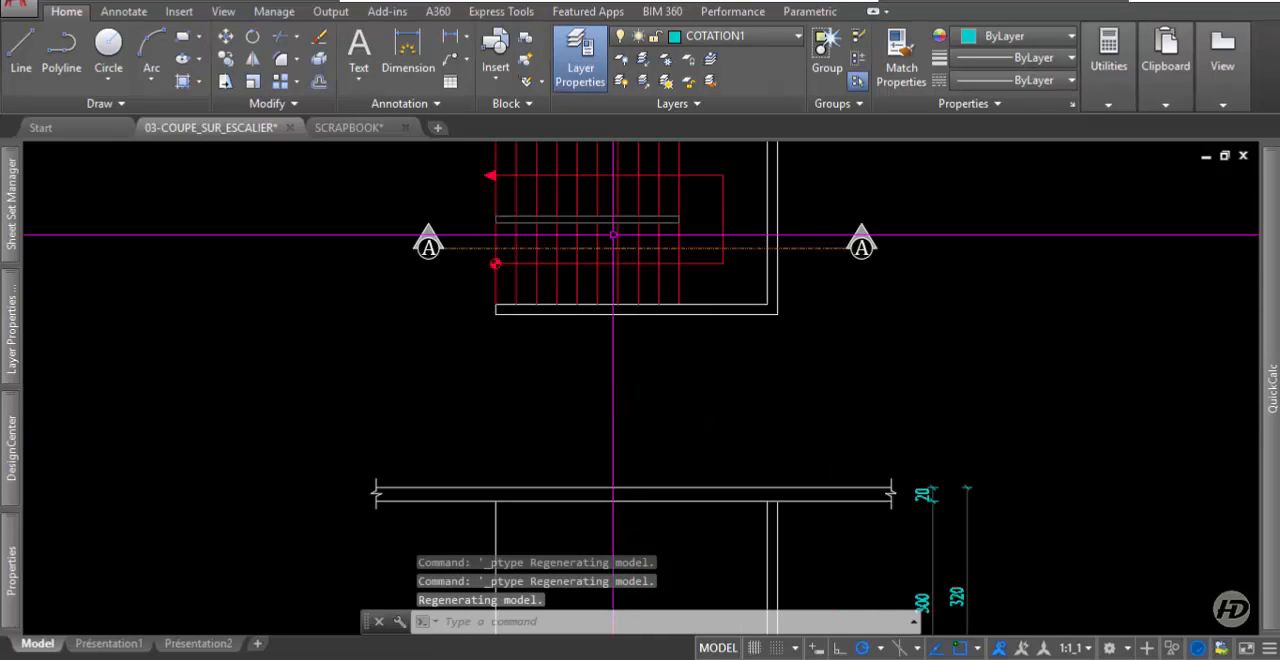
middle_drag(611, 277, 497, 217)
scroll(561, 205, down, 2)
middle_drag(646, 544, 685, 354)
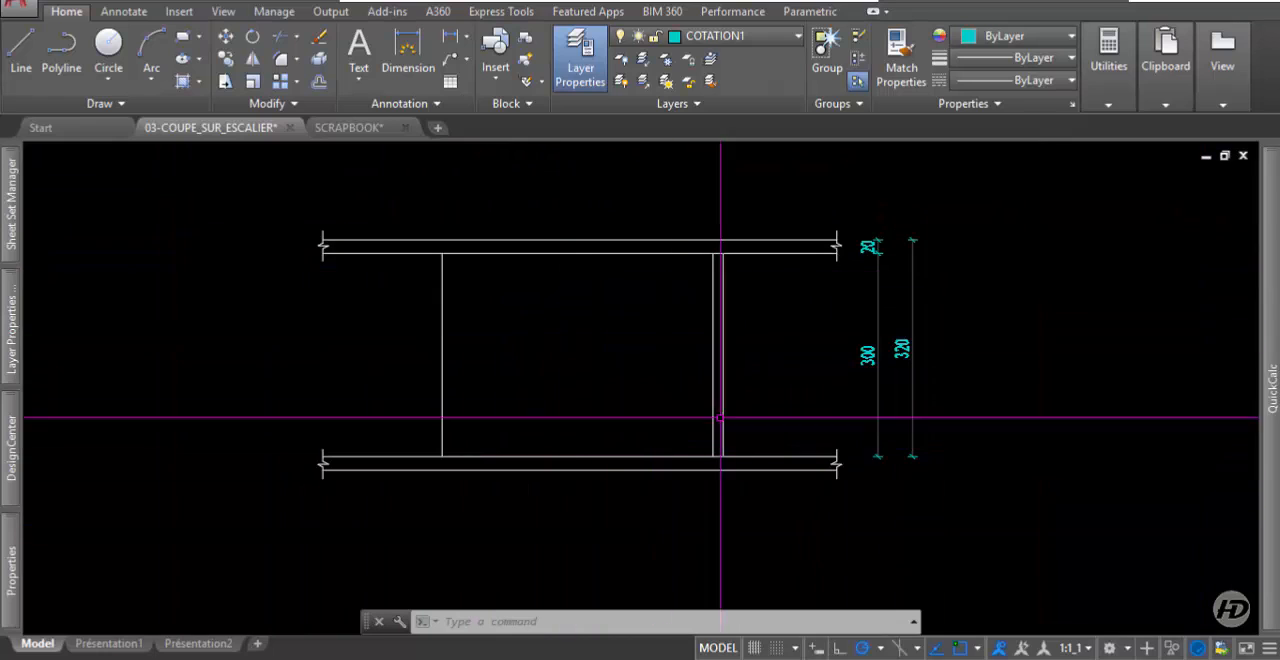
scroll(855, 347, up, 2)
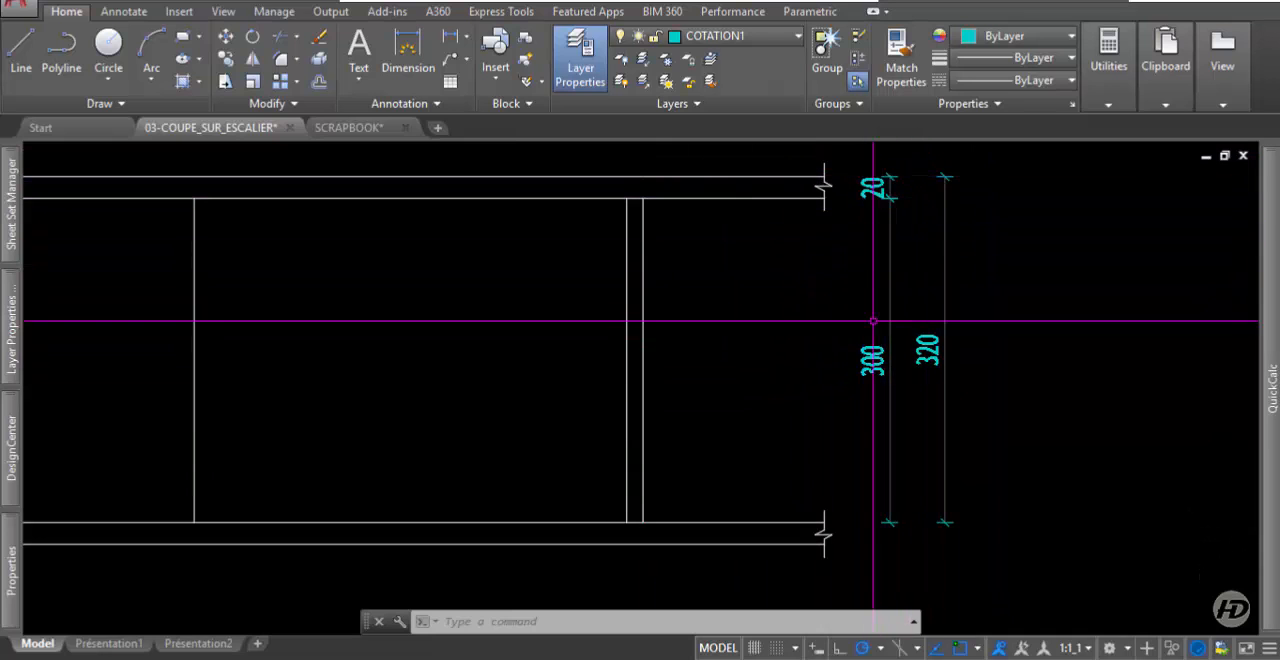
scroll(794, 306, down, 2)
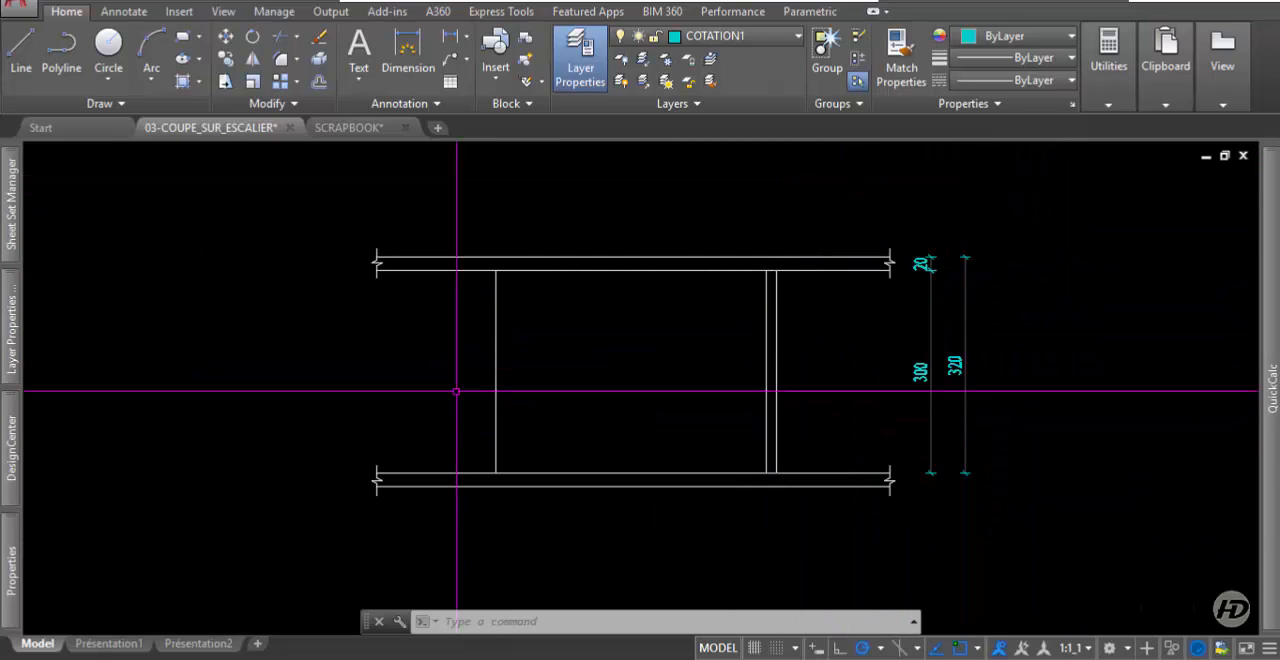
mouse_move(641, 451)
middle_down()
mouse_move(729, 580)
mouse_move(706, 528)
middle_up()
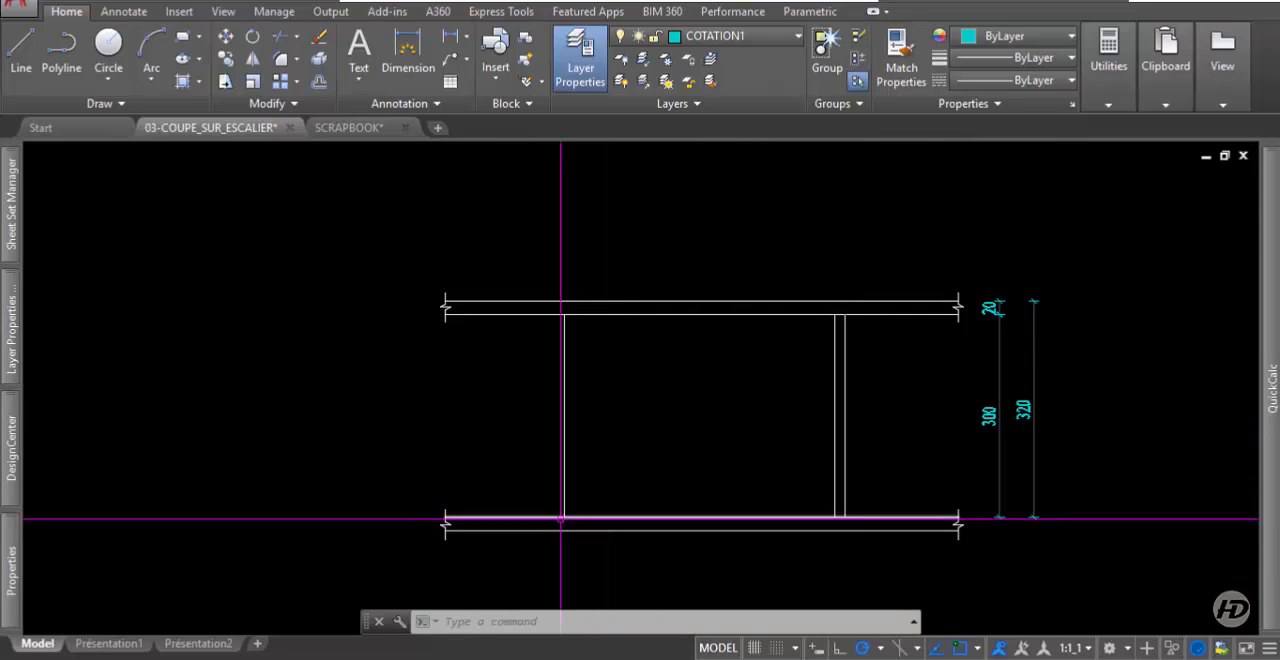
Compare the stair plan's flights along section line A-A with the section outline below.
scroll(569, 534, down, 3)
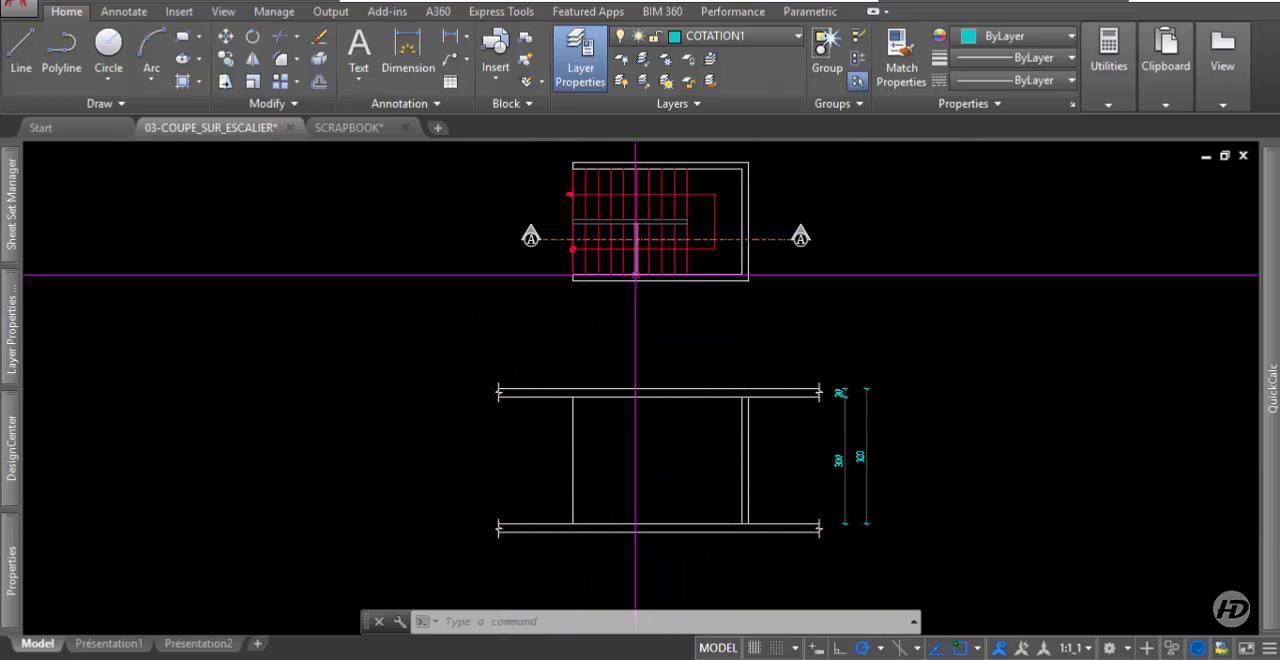
scroll(585, 242, up, 2)
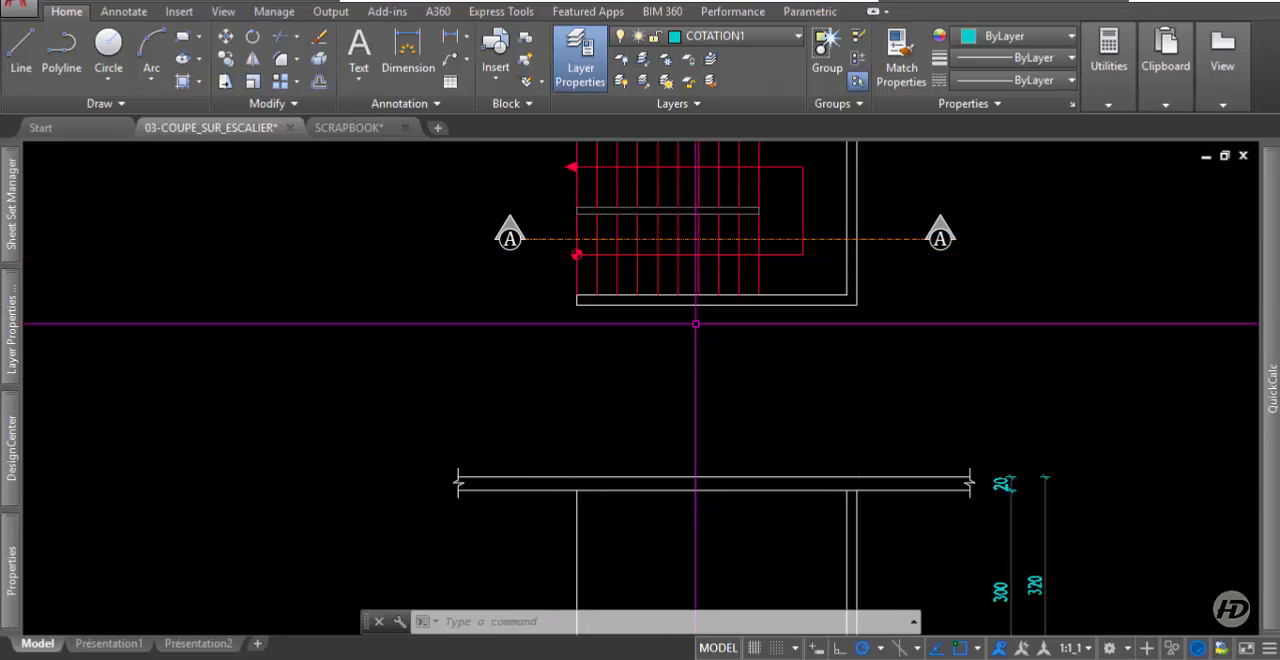
scroll(654, 338, down, 2)
middle_drag(801, 441, 698, 363)
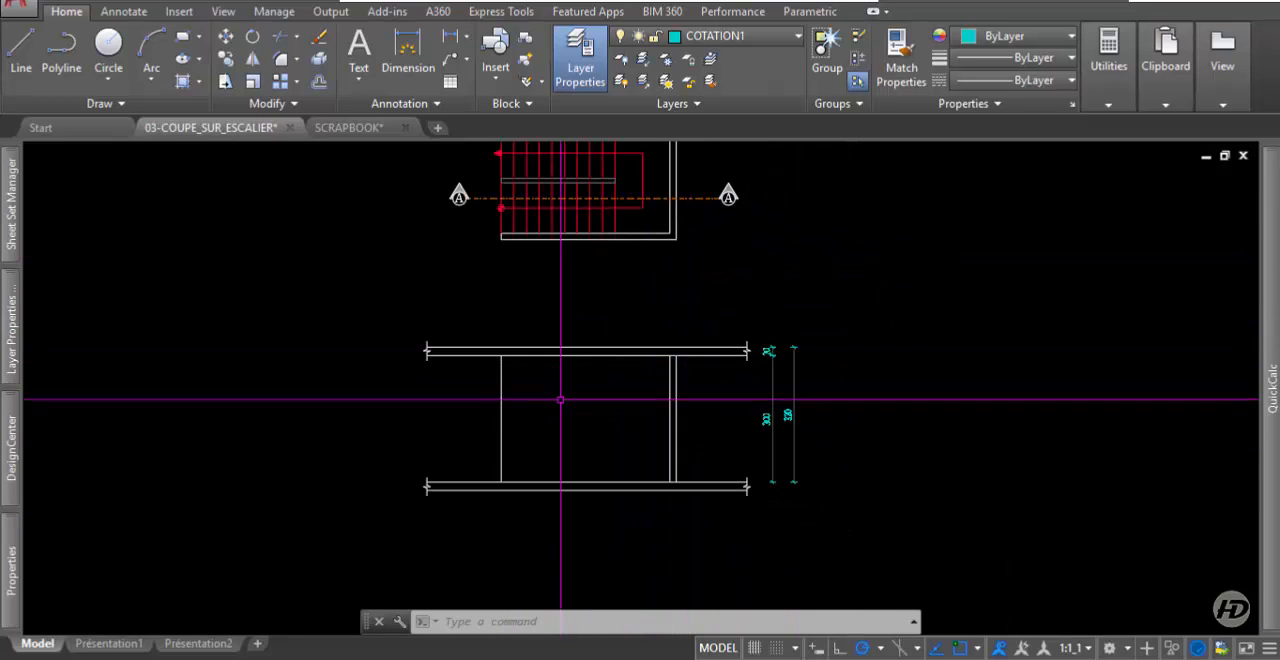
middle_drag(565, 382, 699, 410)
middle_drag(760, 263, 669, 291)
scroll(588, 265, up, 2)
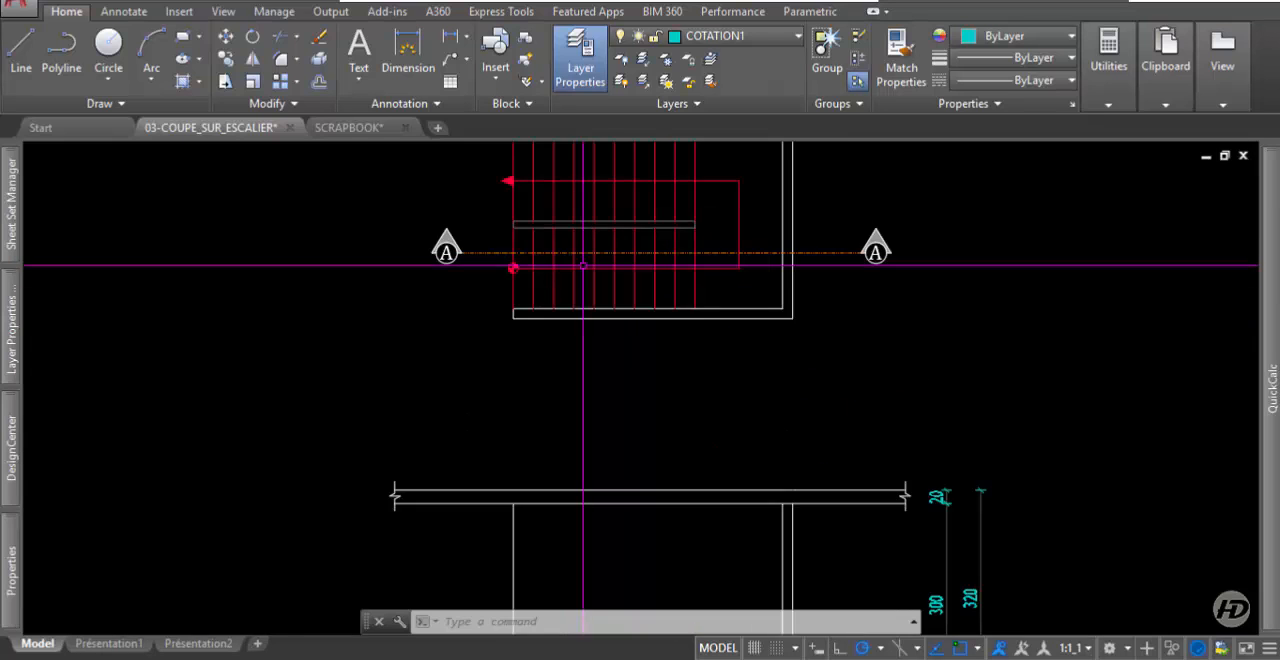
scroll(583, 265, up, 2)
scroll(490, 268, down, 2)
Select the riser lines of both flights in the plan to check their number, and clear the selection.
click(724, 302)
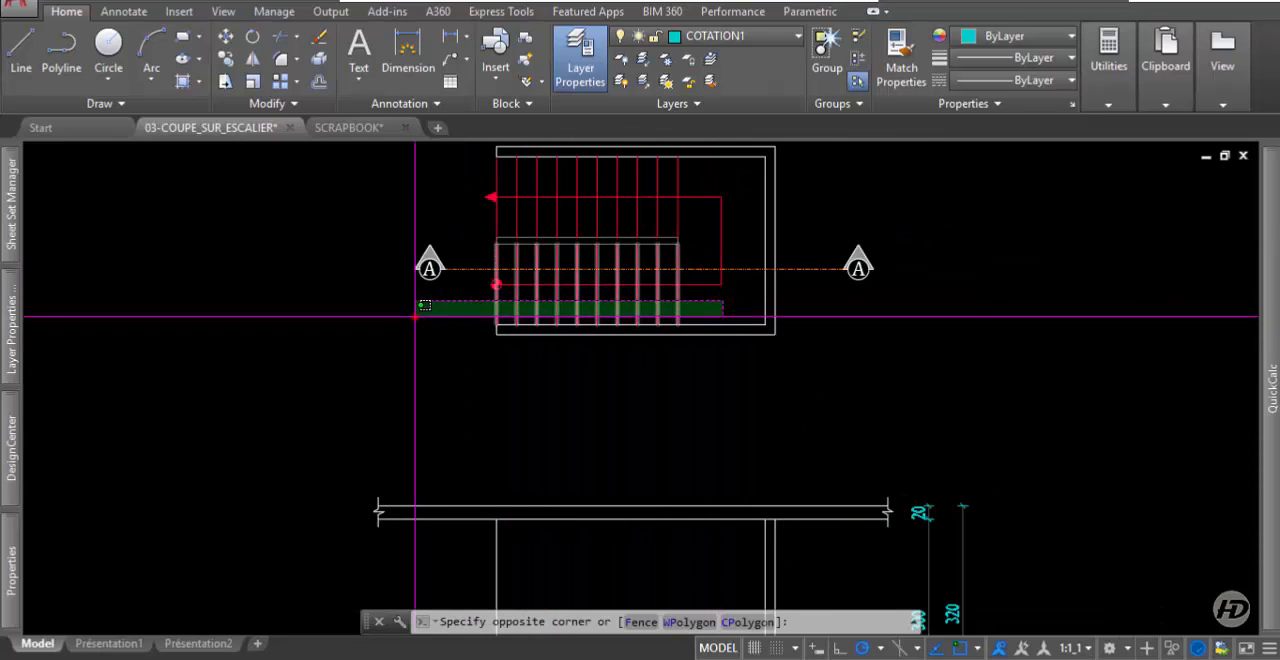
click(416, 316)
click(717, 183)
click(443, 183)
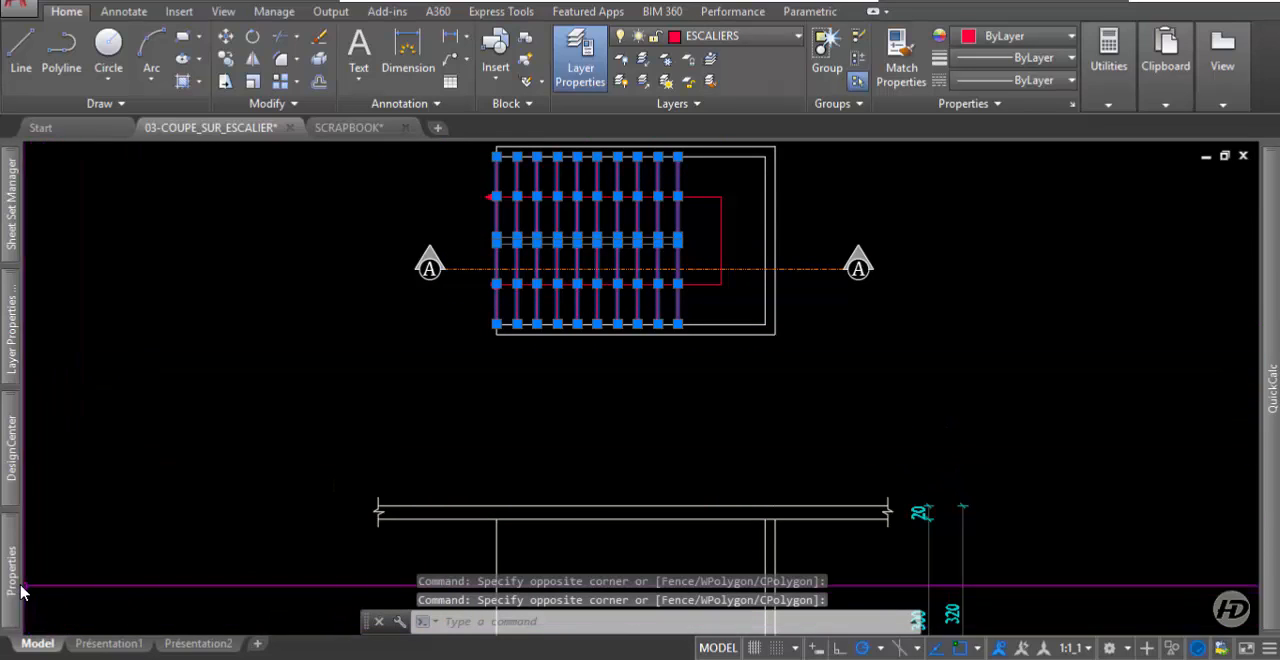
mouse_move(22, 592)
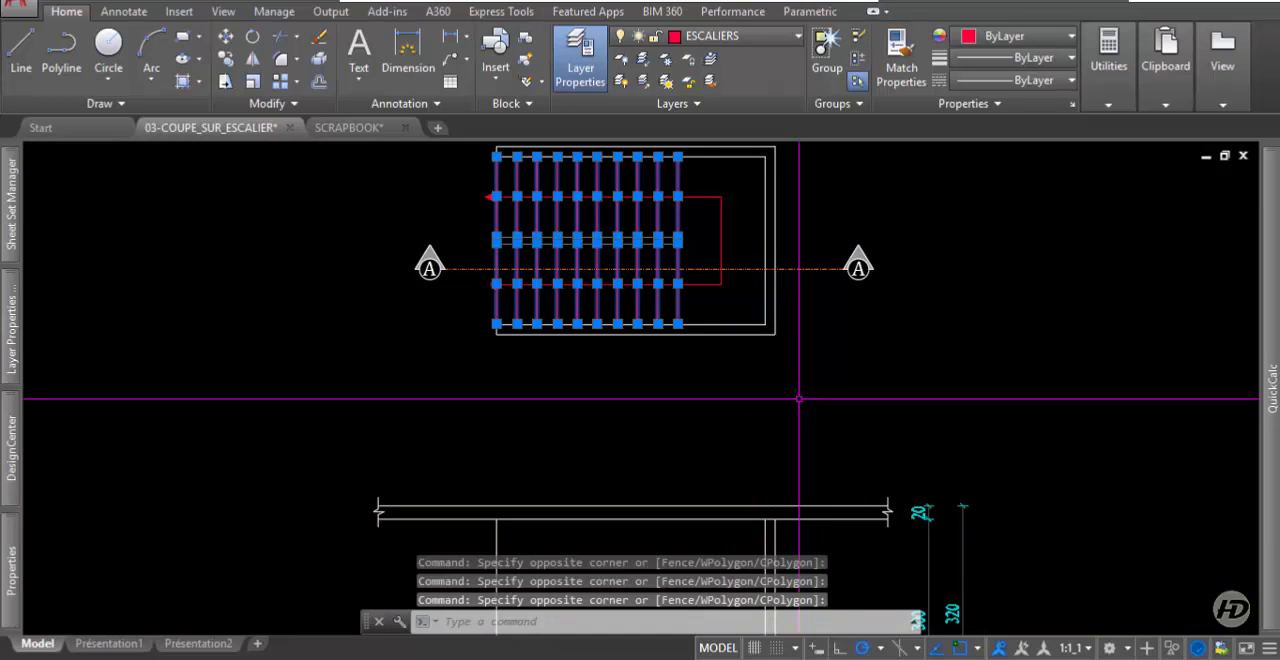
key(Escape)
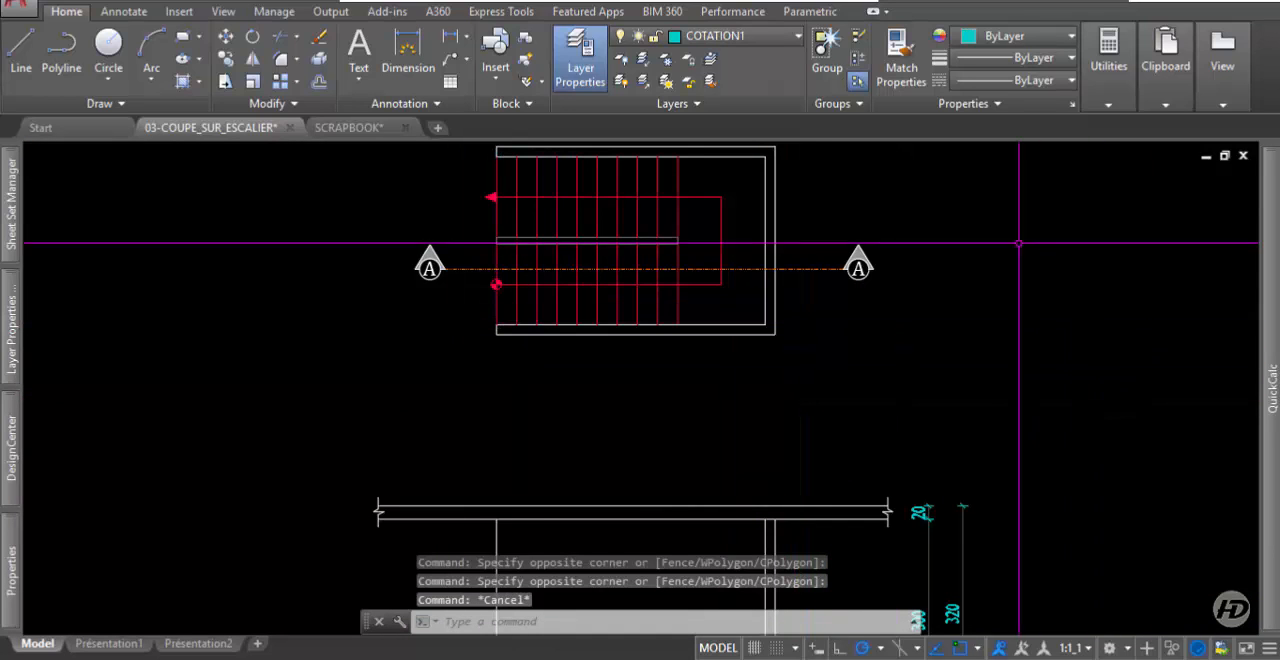
Draw a vertical line in the section from the midpoint of the lower slab's top edge to the upper slab's top edge.
scroll(771, 514, down, 2)
middle_drag(771, 514, 686, 371)
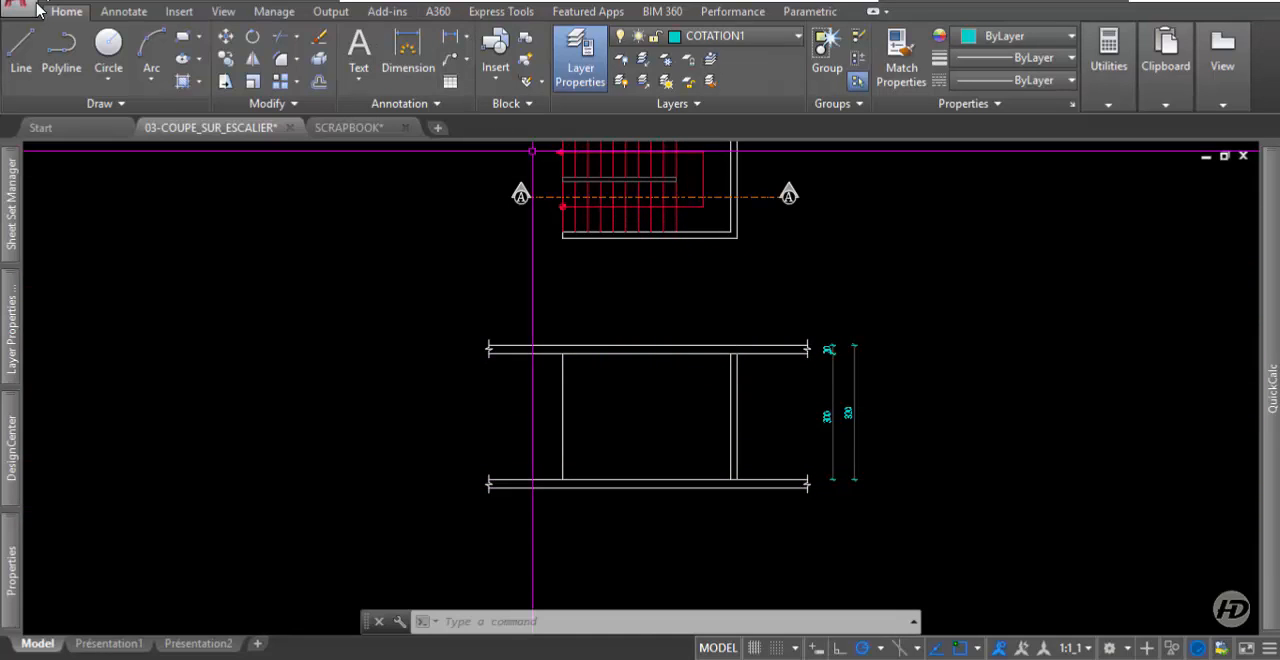
click(37, 67)
scroll(676, 487, up, 2)
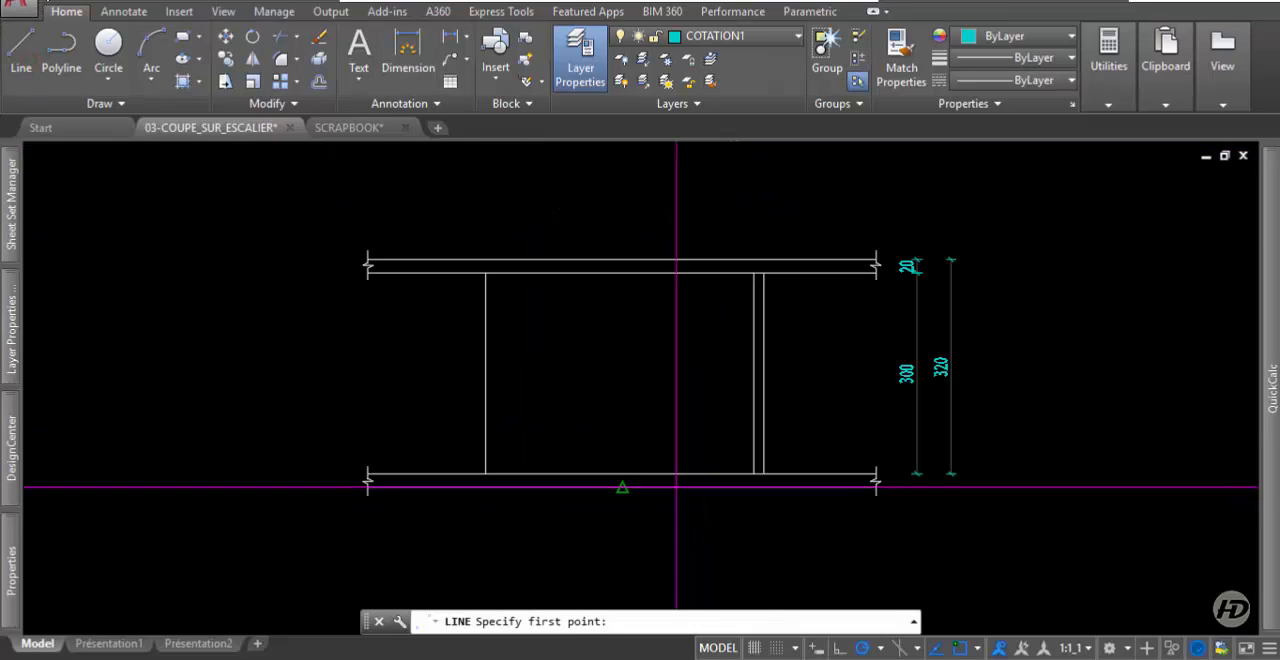
click(622, 473)
click(622, 261)
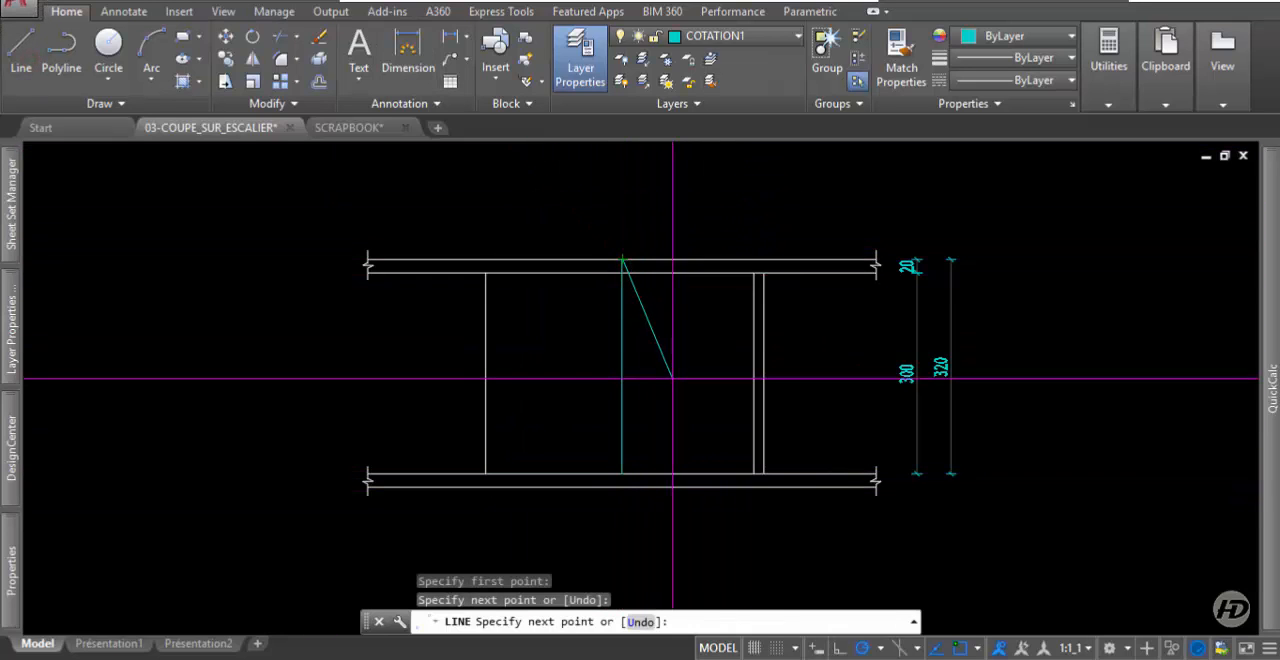
key(Return)
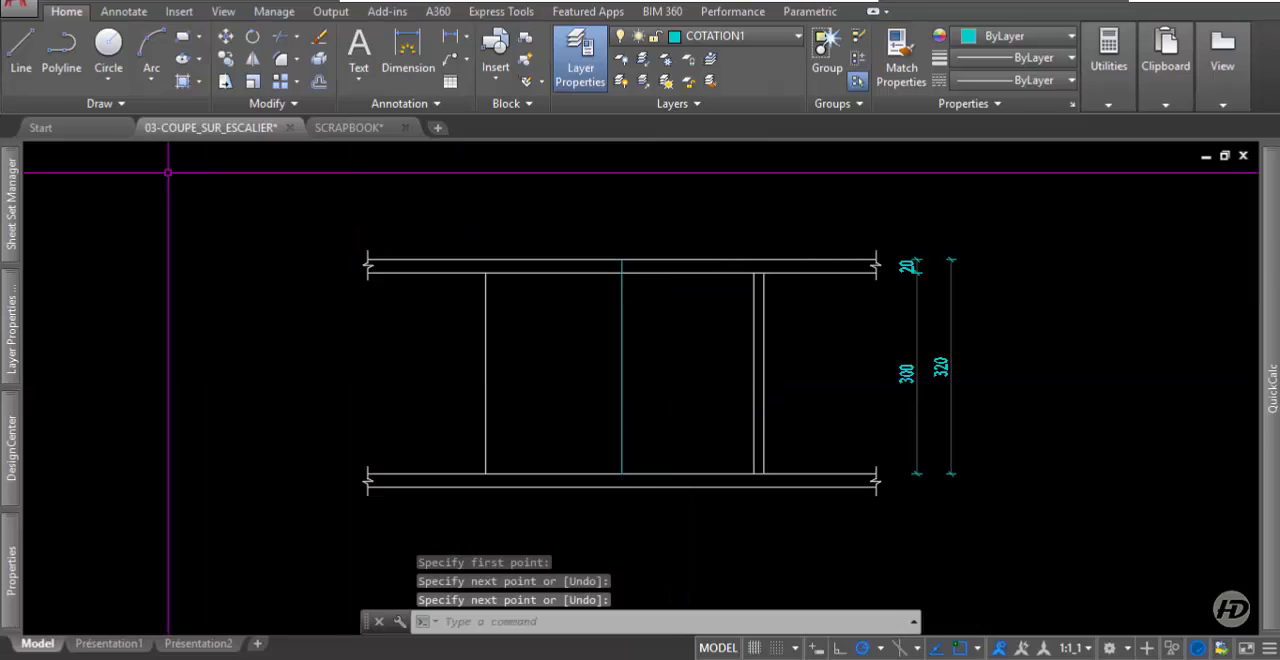
Divide the vertical line between the two floor levels into 20 segments with point markers.
click(119, 109)
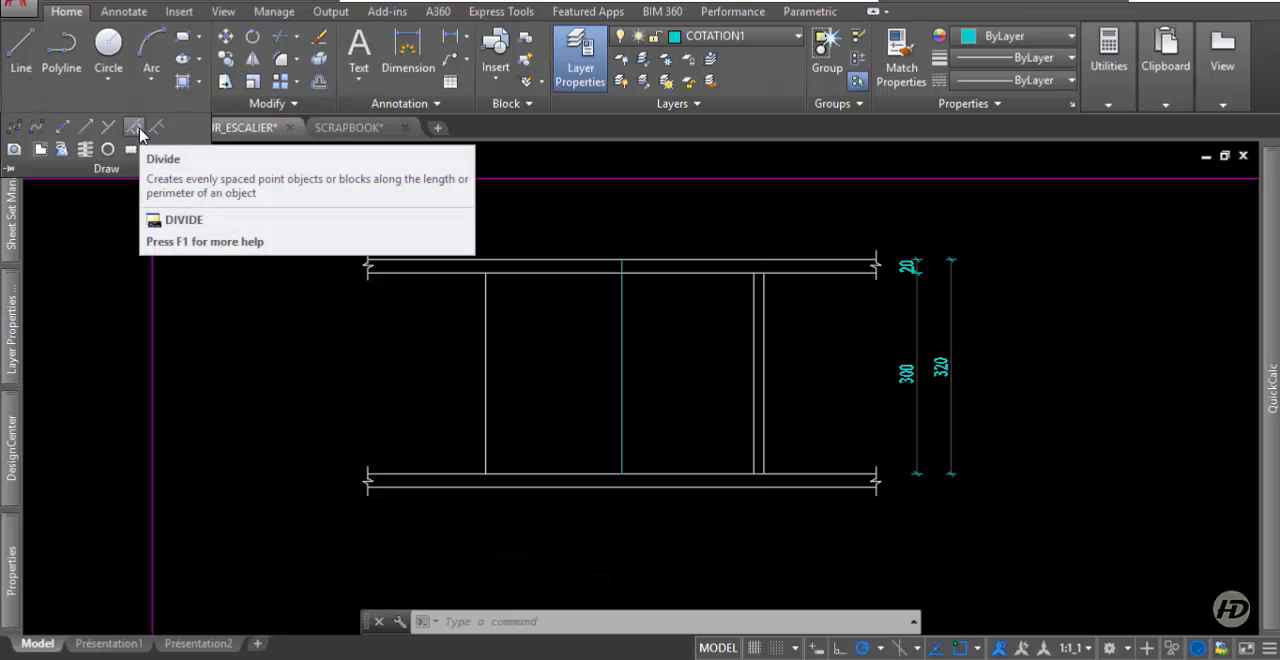
click(134, 127)
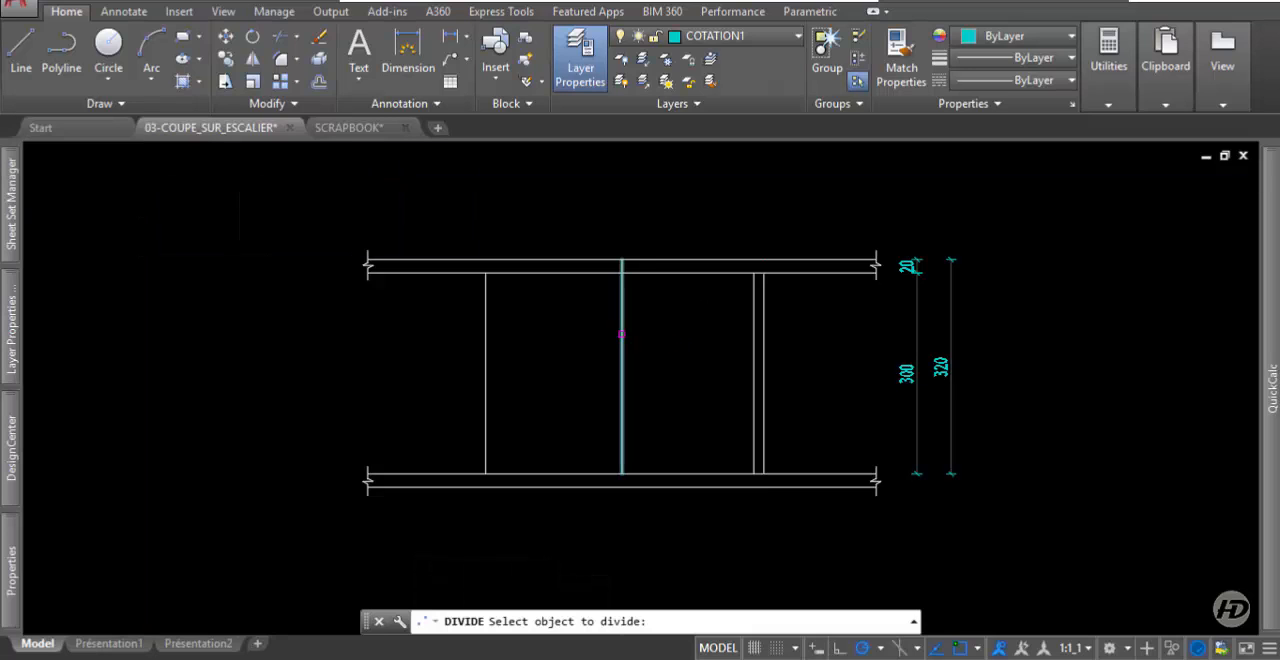
click(621, 334)
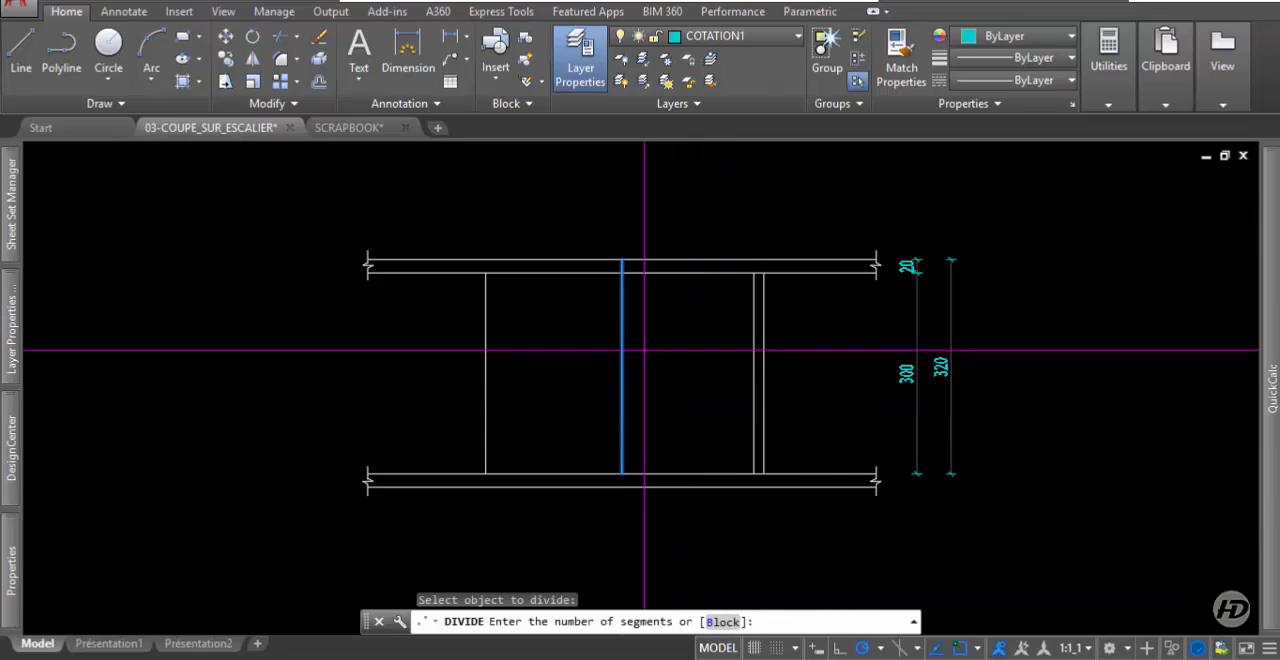
text(20)
key(Return)
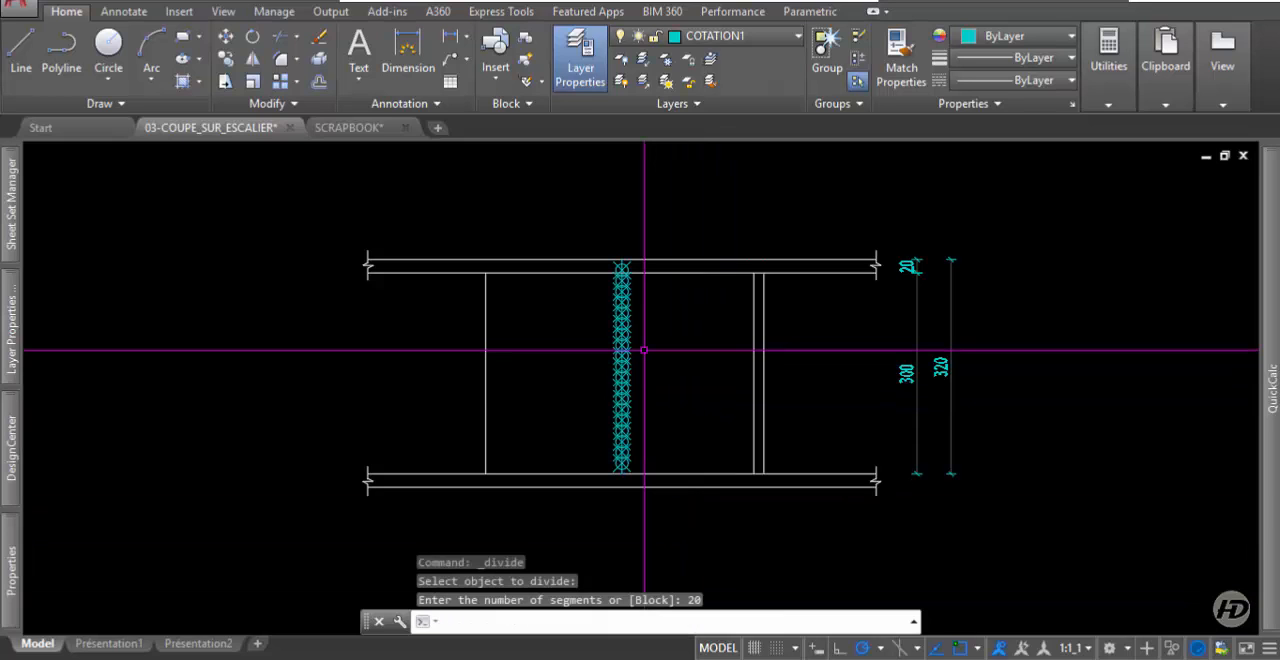
Regenerate the whole drawing with REGENALL to refresh the display size of the division points.
scroll(620, 400, up, 5)
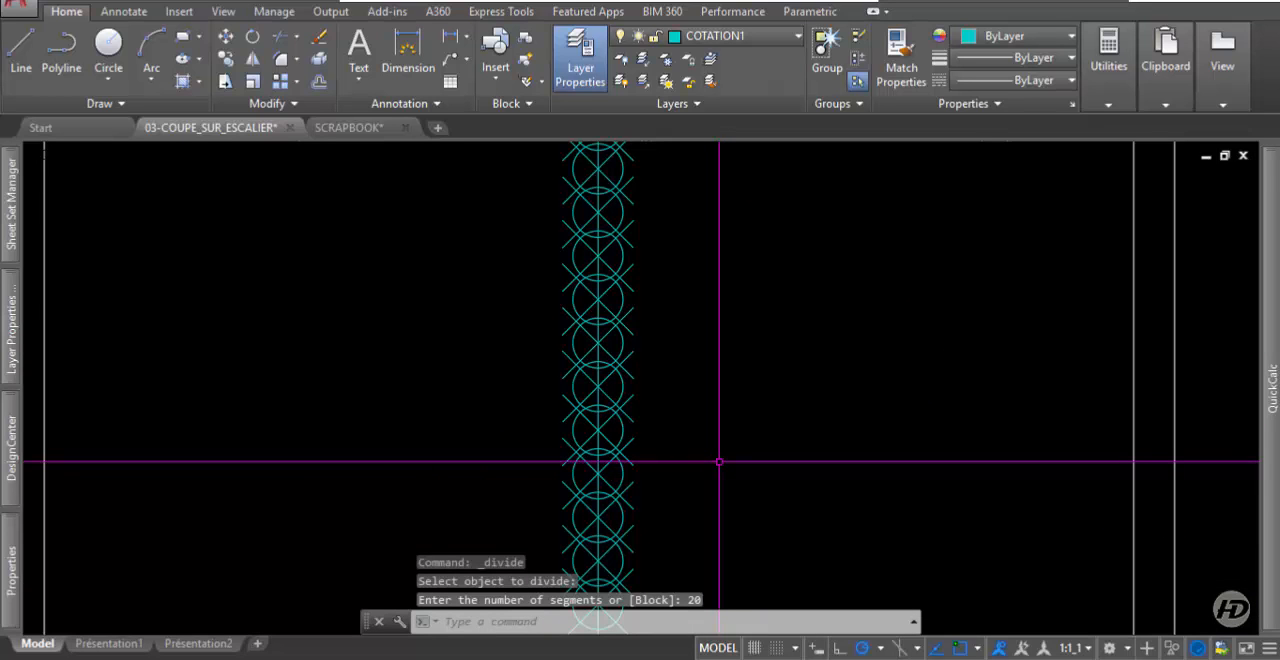
text(R)
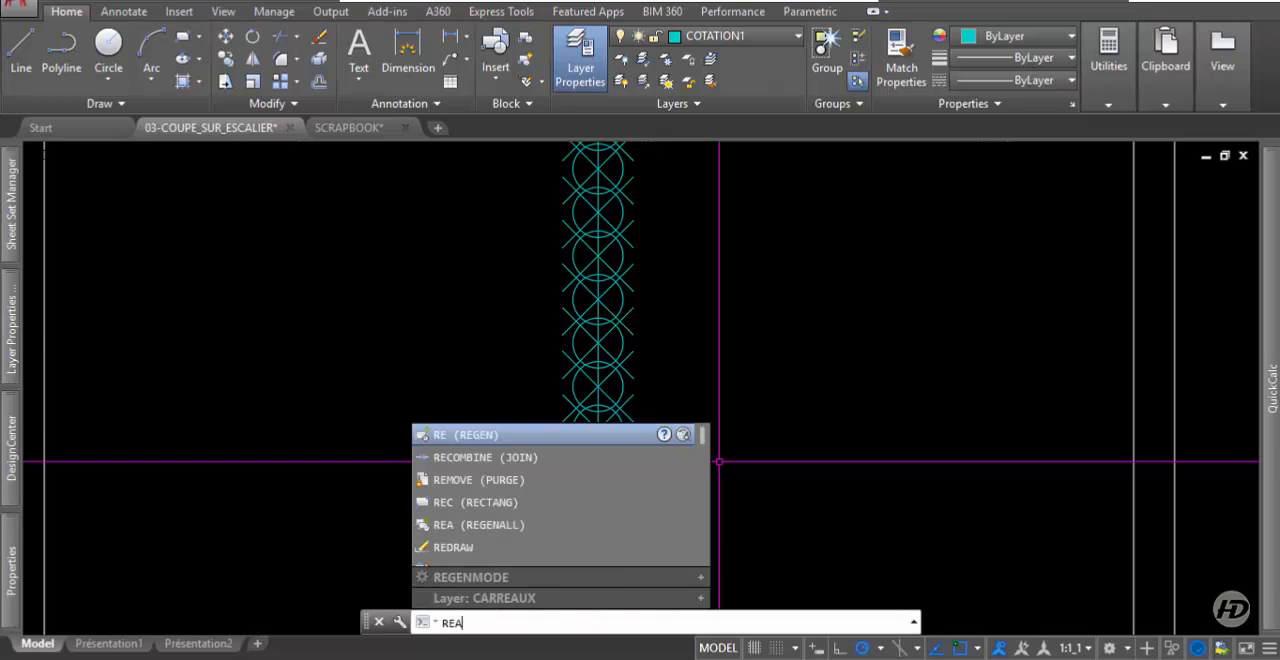
text(EA)
key(Return)
scroll(719, 462, down, 3)
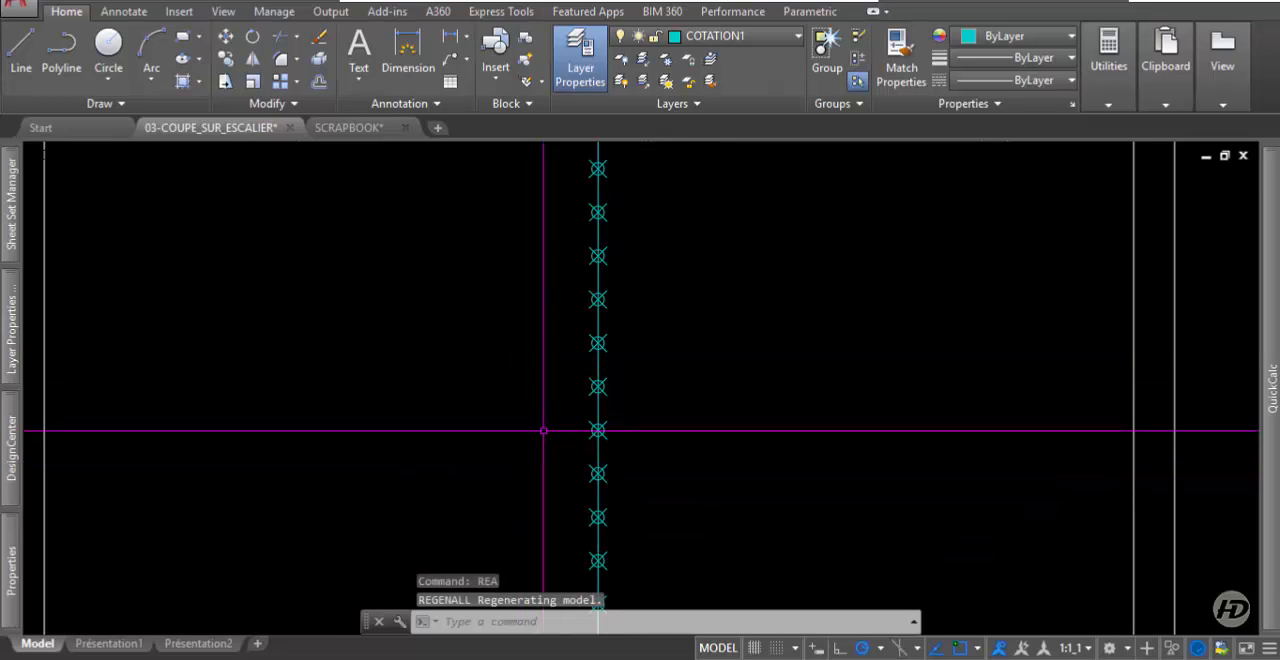
scroll(606, 510, down, 2)
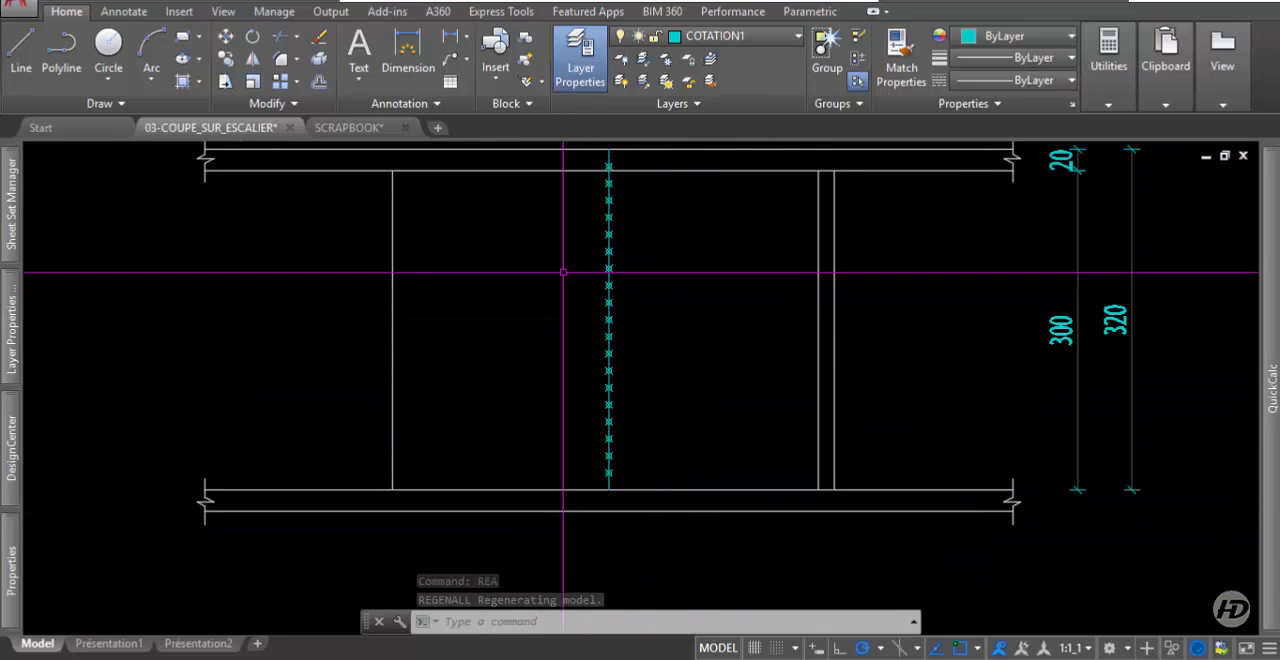
Draw a horizontal line in the section through the lowest division point, spanning between the inner faces of the two walls.
middle_drag(665, 255, 677, 277)
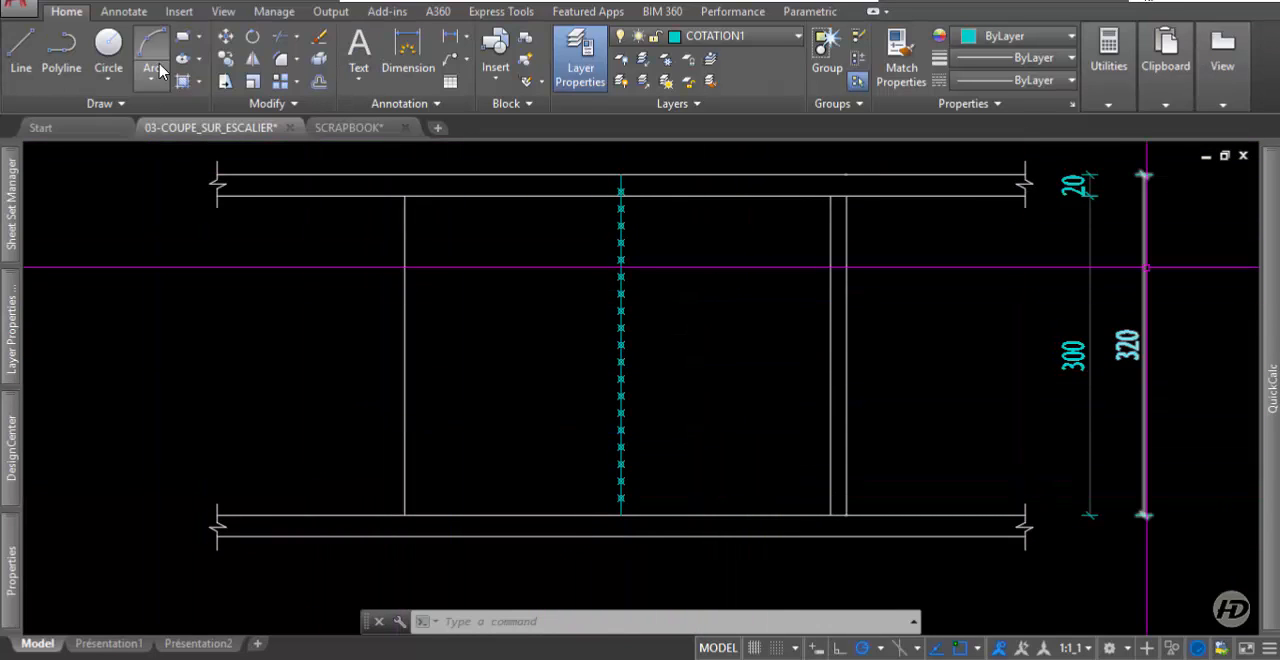
click(22, 60)
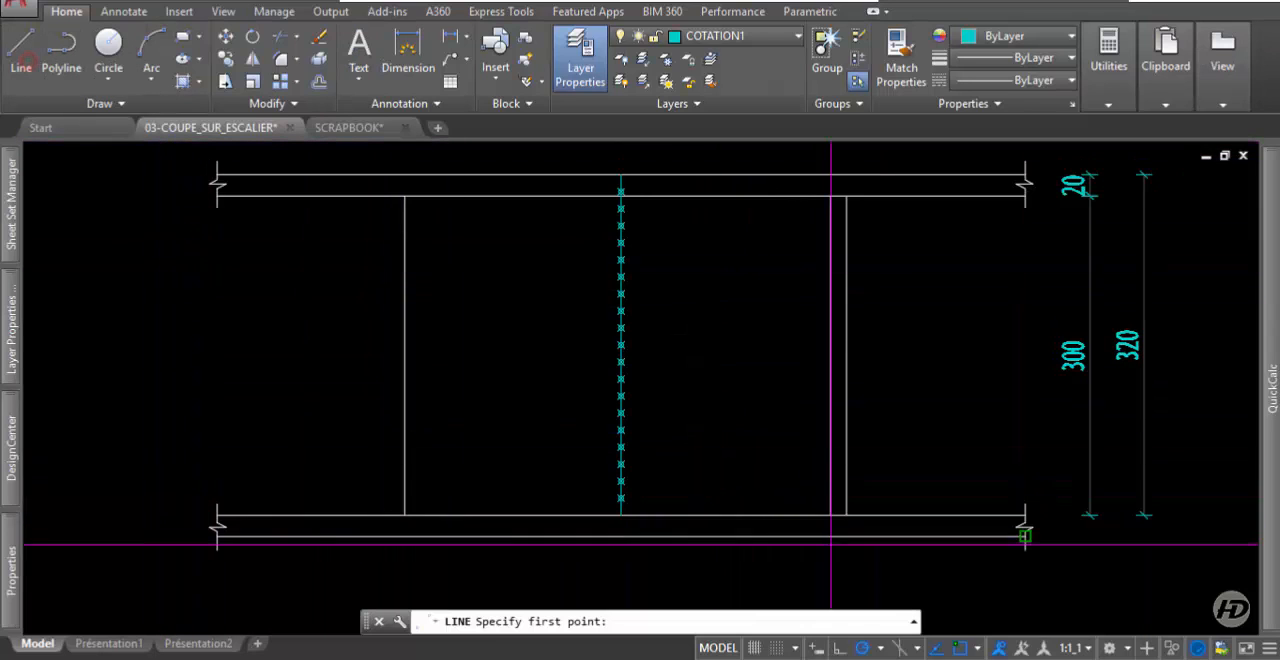
click(405, 497)
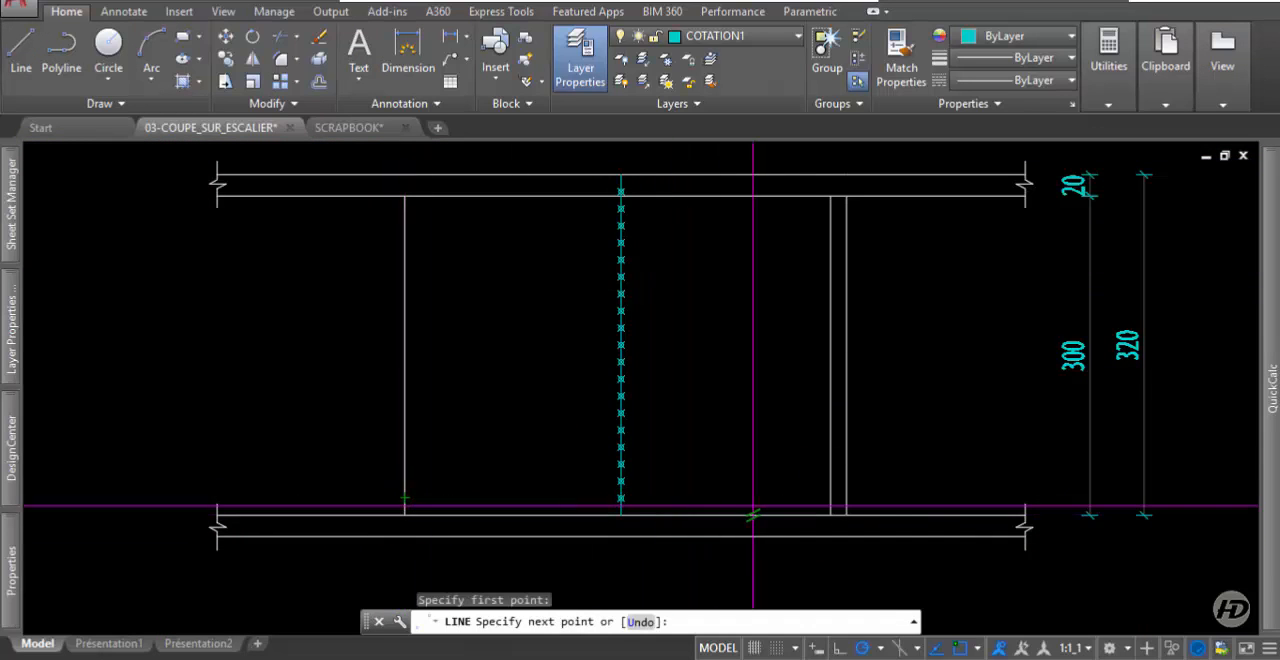
click(827, 497)
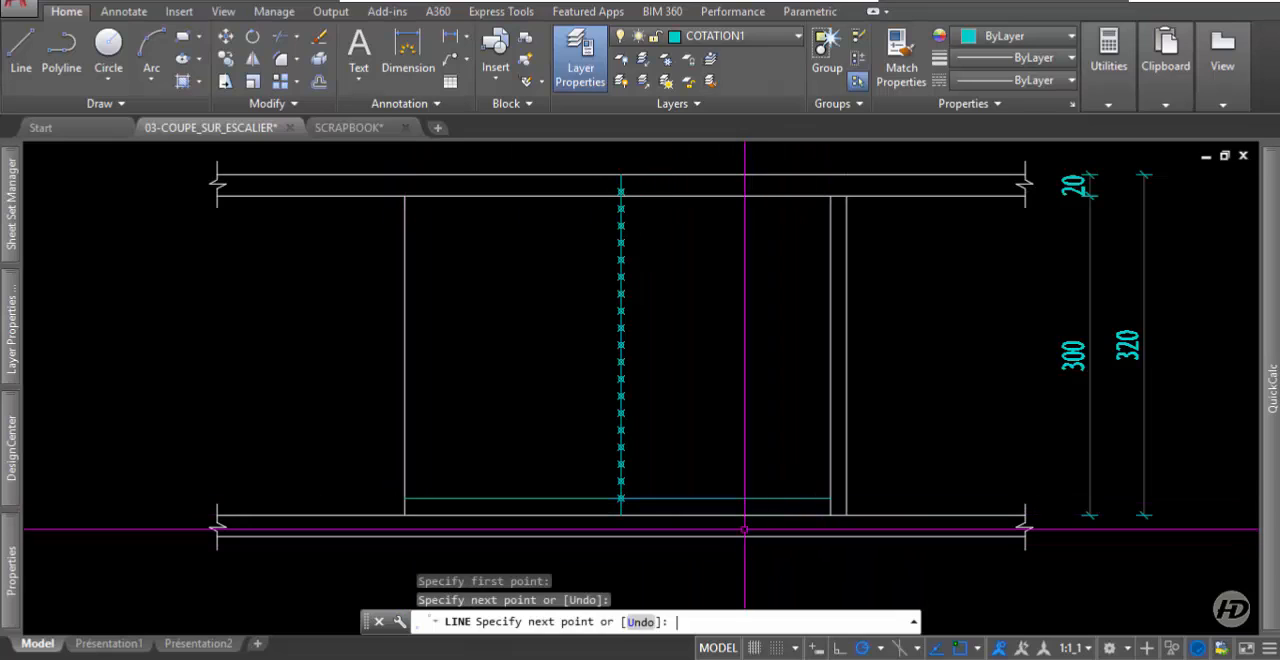
key(Escape)
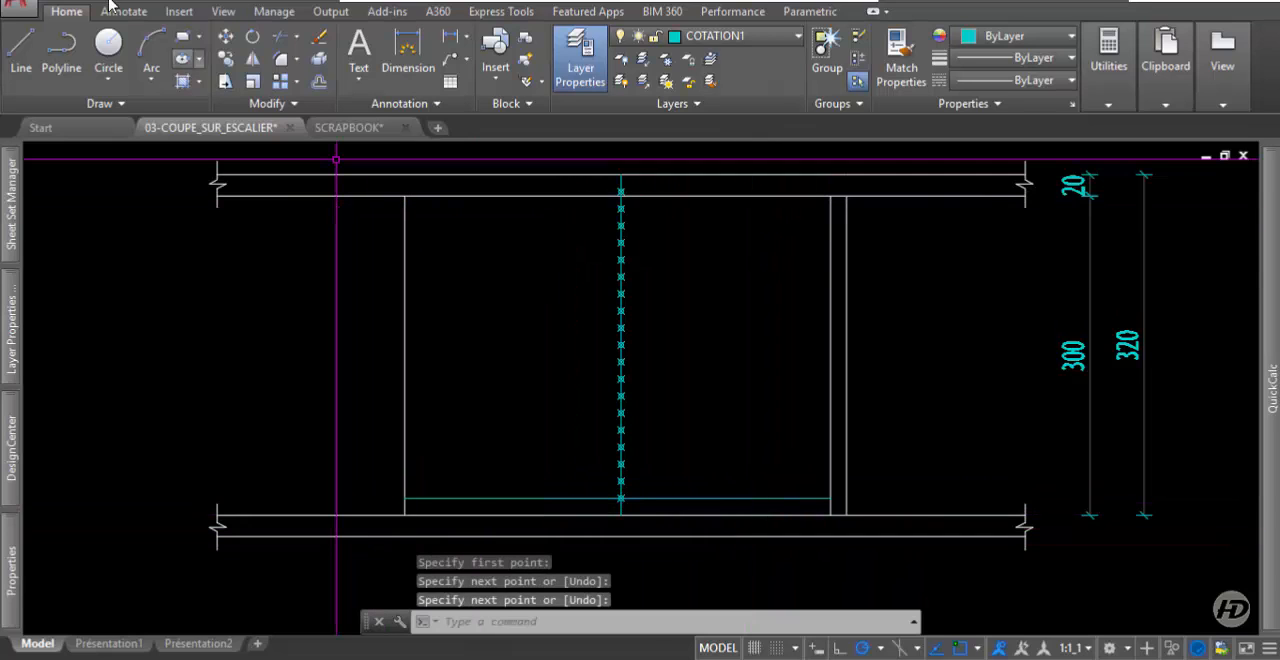
Create a rectangular array of the horizontal line, with 0.16 row spacing taken from the second division point.
click(281, 85)
click(499, 498)
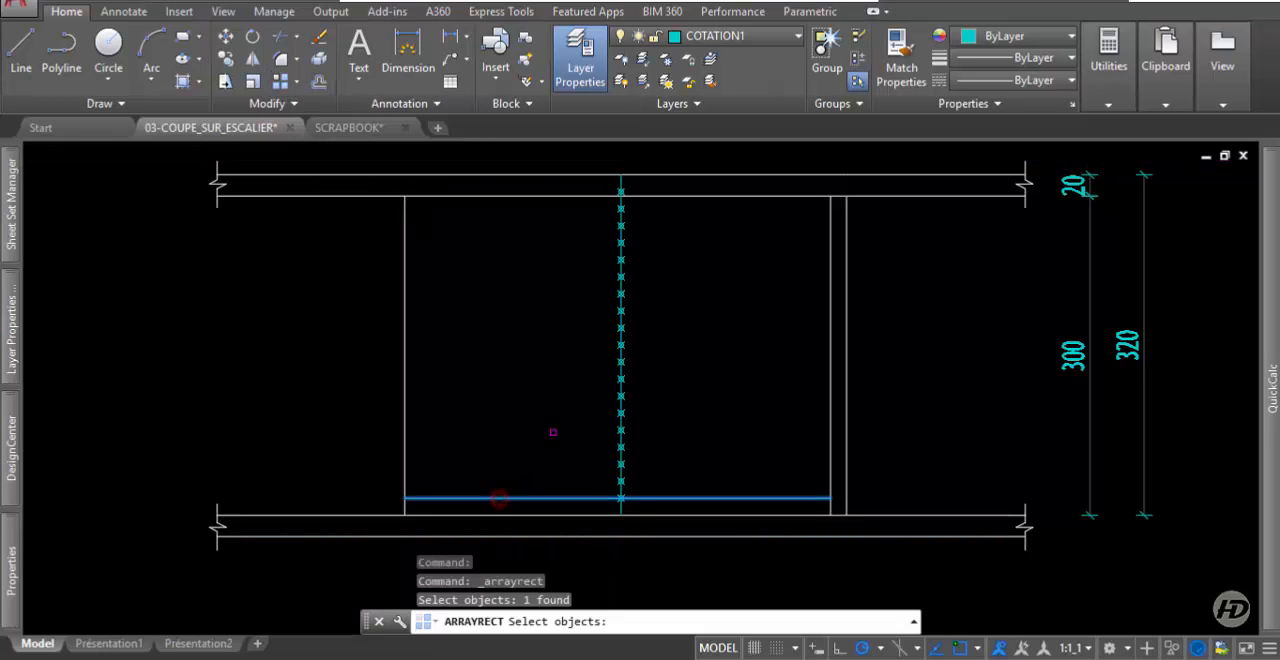
key(Return)
scroll(445, 345, down, 4)
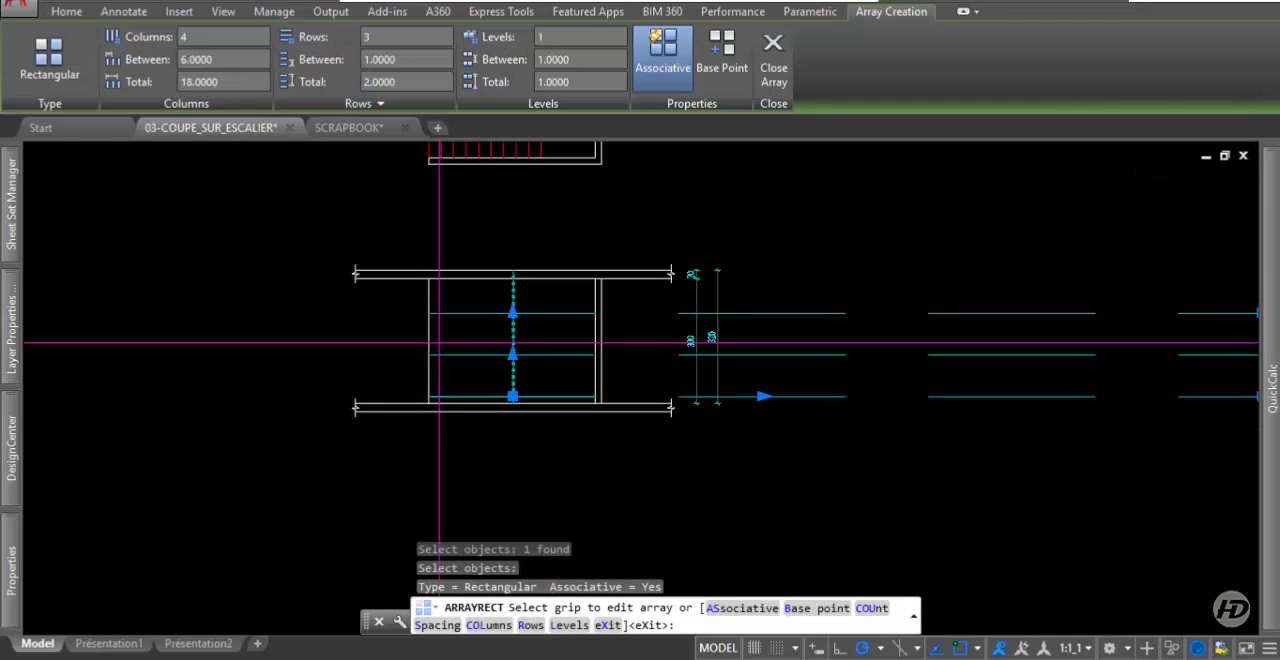
scroll(501, 362, up, 4)
click(534, 342)
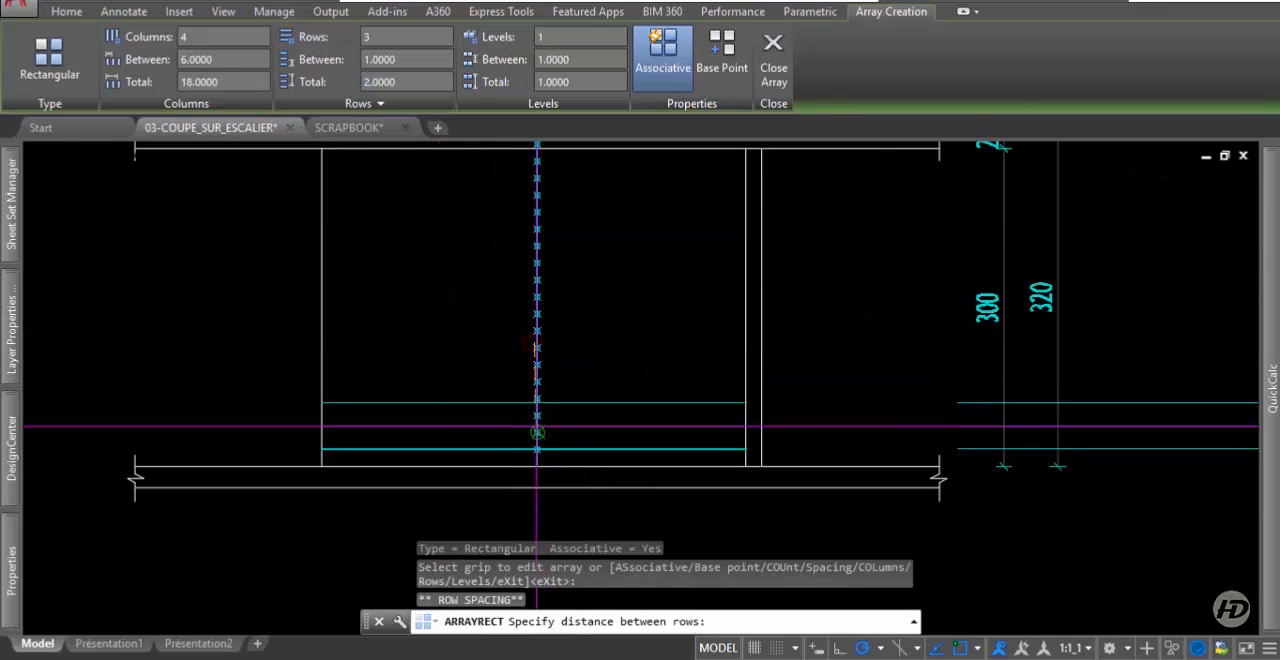
scroll(538, 425, up, 4)
click(535, 446)
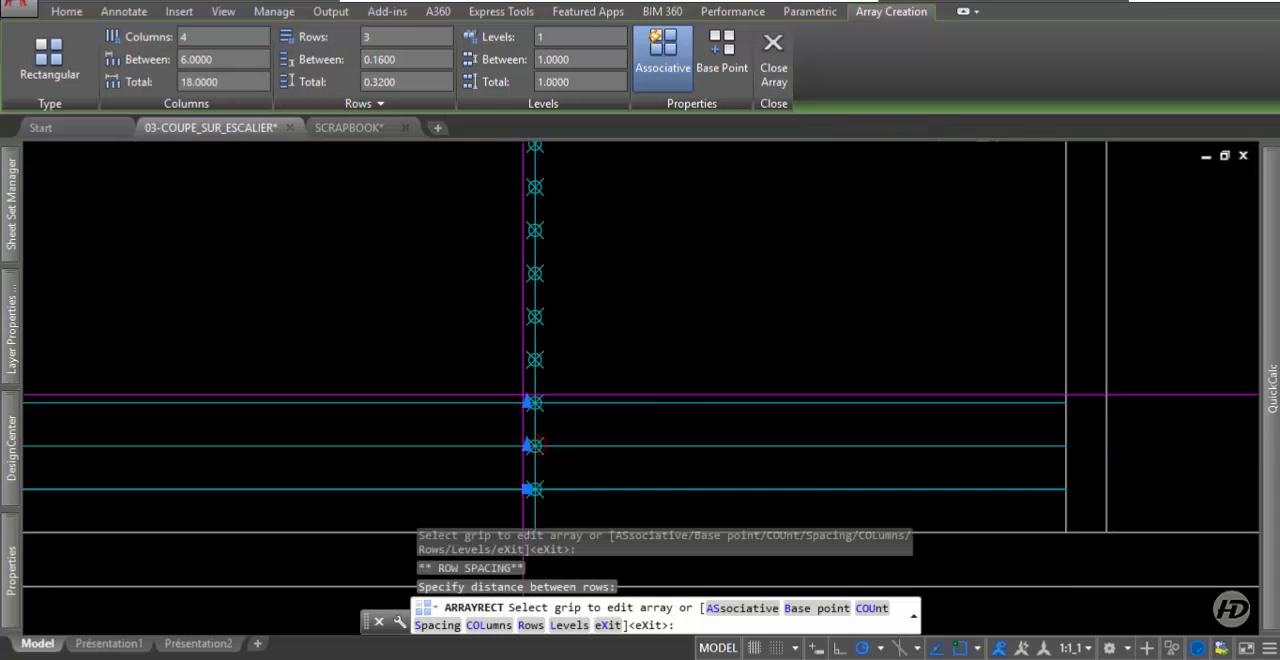
Set the array's row count to 19 so the lines run up to the highest division point.
click(527, 402)
scroll(526, 406, down, 3)
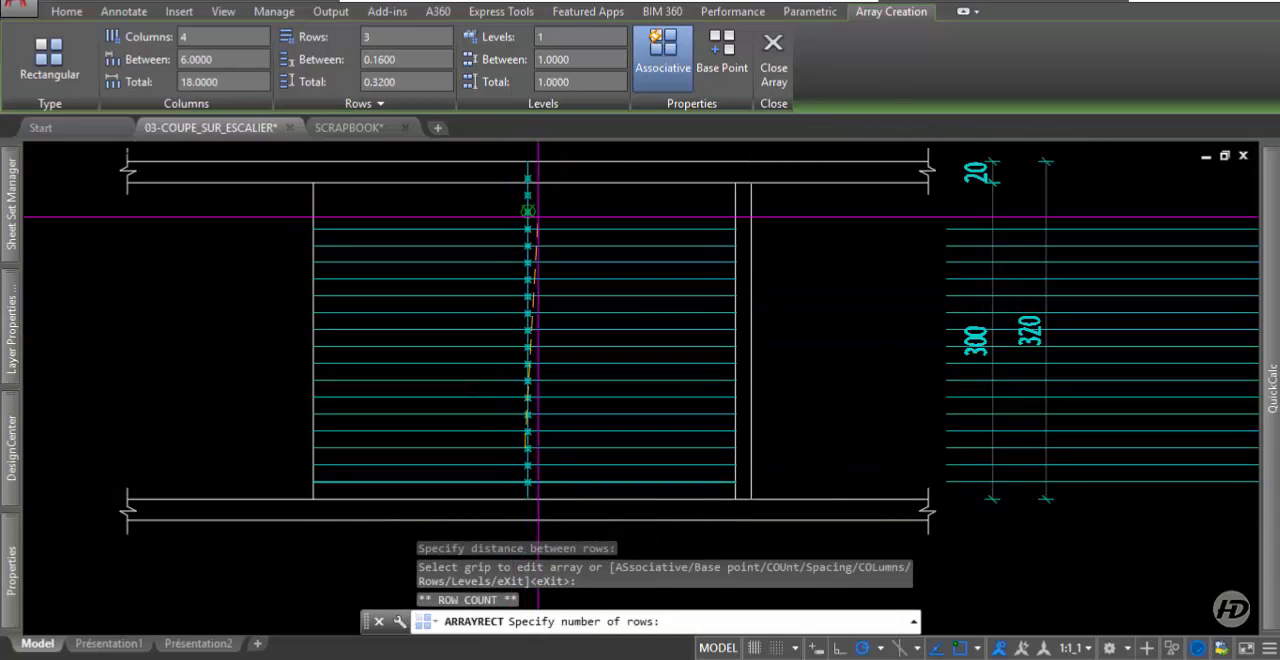
click(527, 190)
Reduce the array to a single column and finish it.
scroll(523, 286, down, 3)
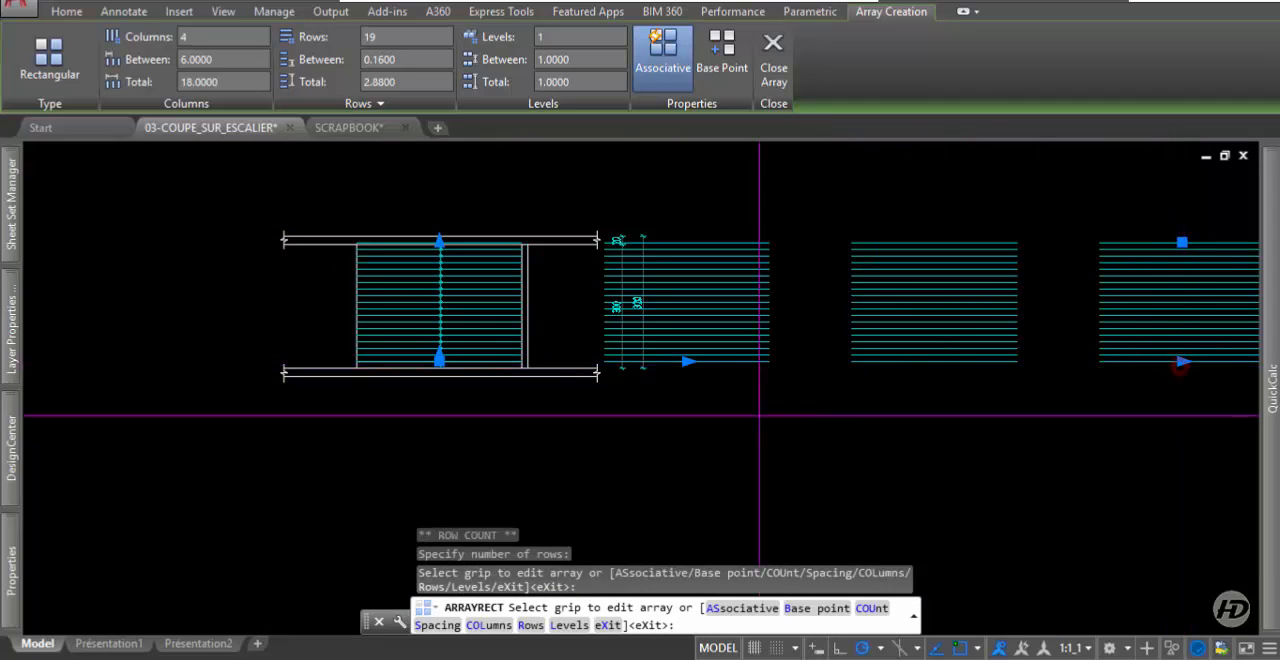
click(1182, 361)
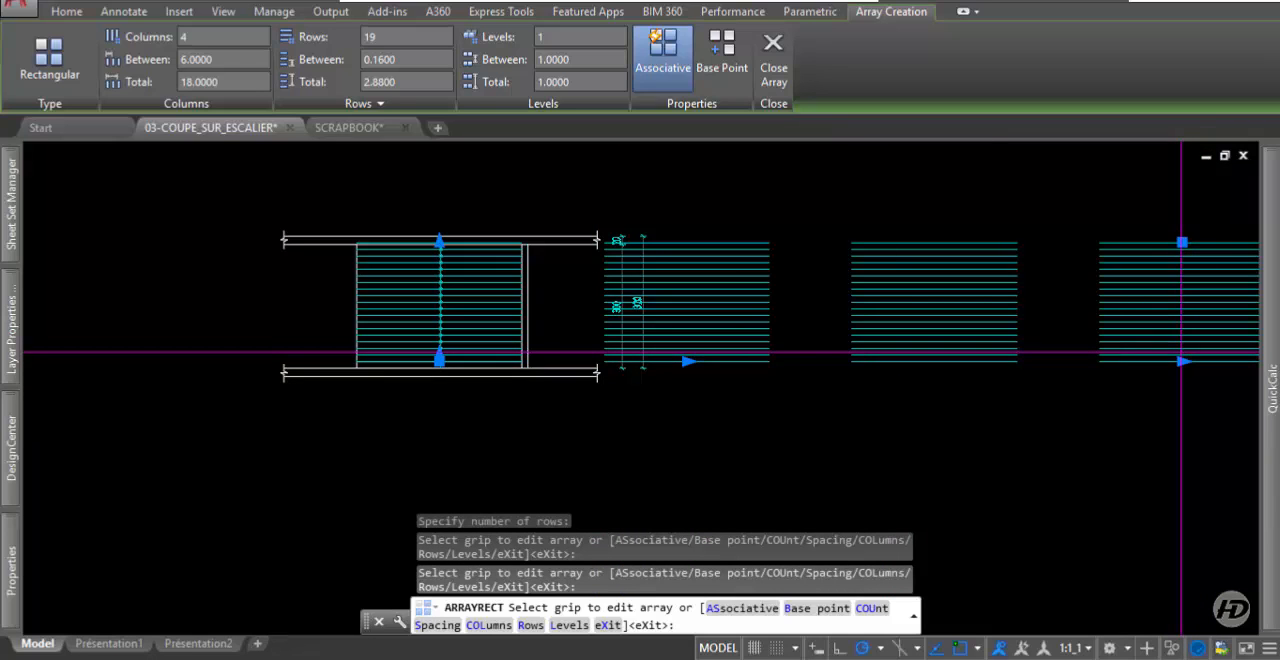
click(1184, 361)
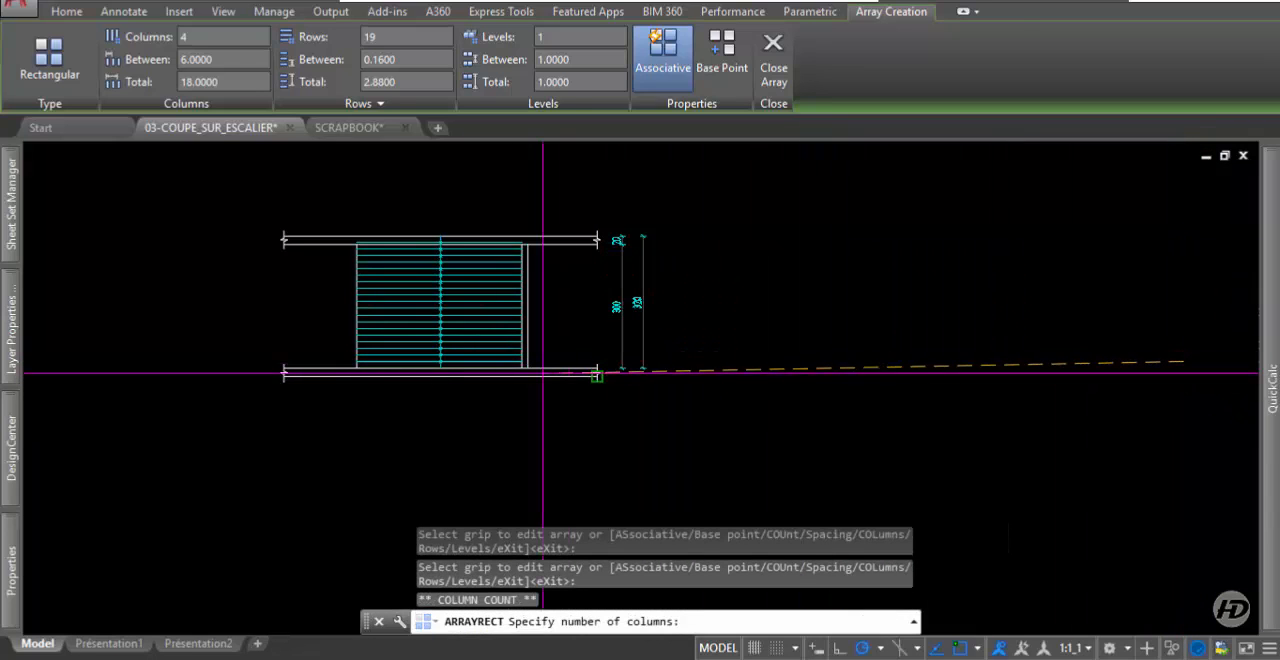
click(492, 371)
scroll(305, 338, up, 4)
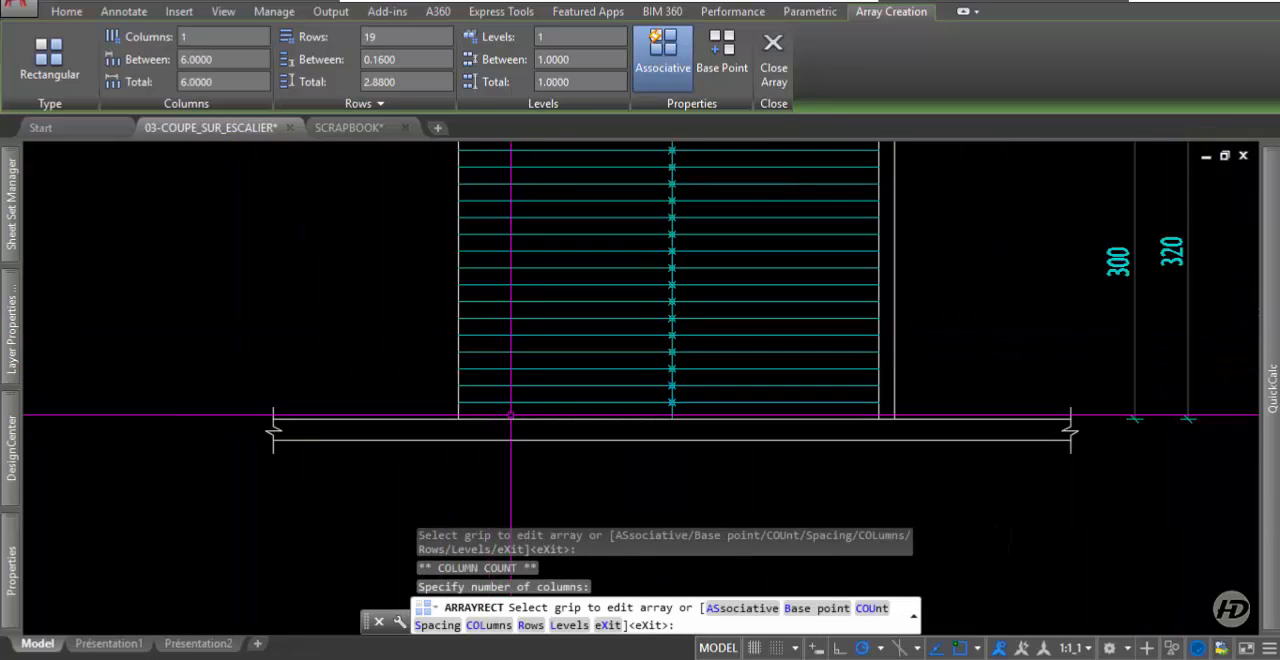
key(Escape)
scroll(530, 411, down, 4)
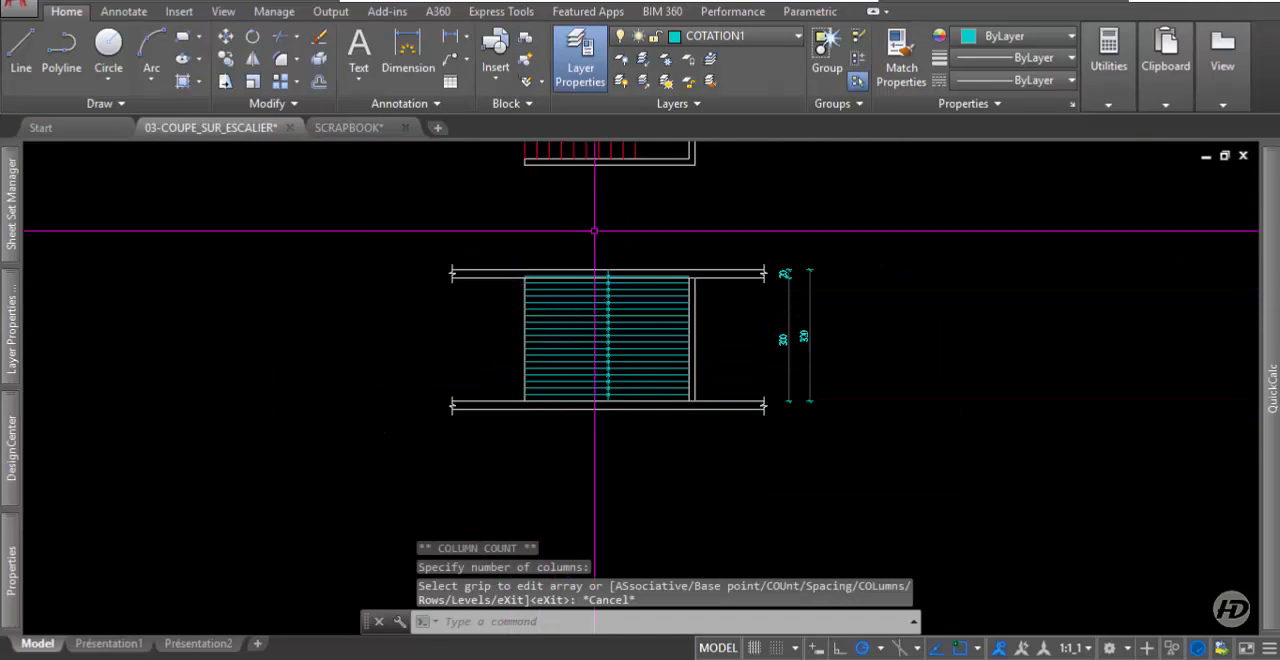
middle_drag(580, 188, 646, 351)
scroll(557, 269, up, 2)
middle_drag(586, 384, 587, 260)
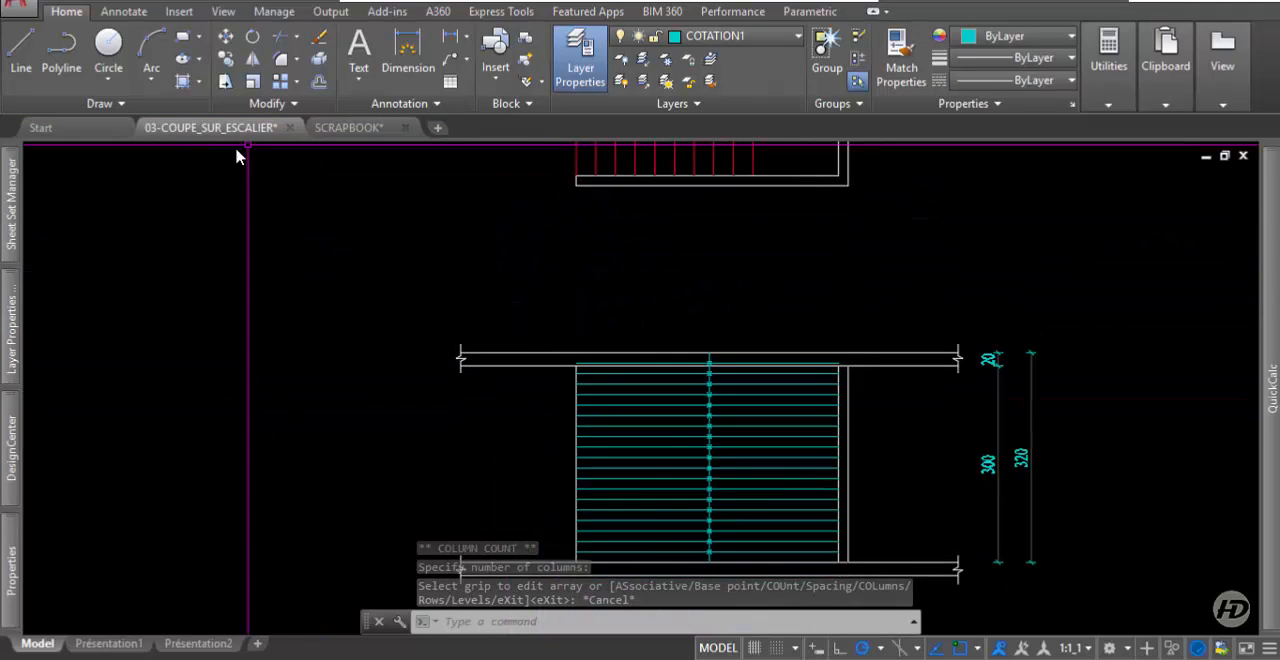
scroll(397, 329, down, 2)
scroll(623, 260, up, 2)
click(642, 196)
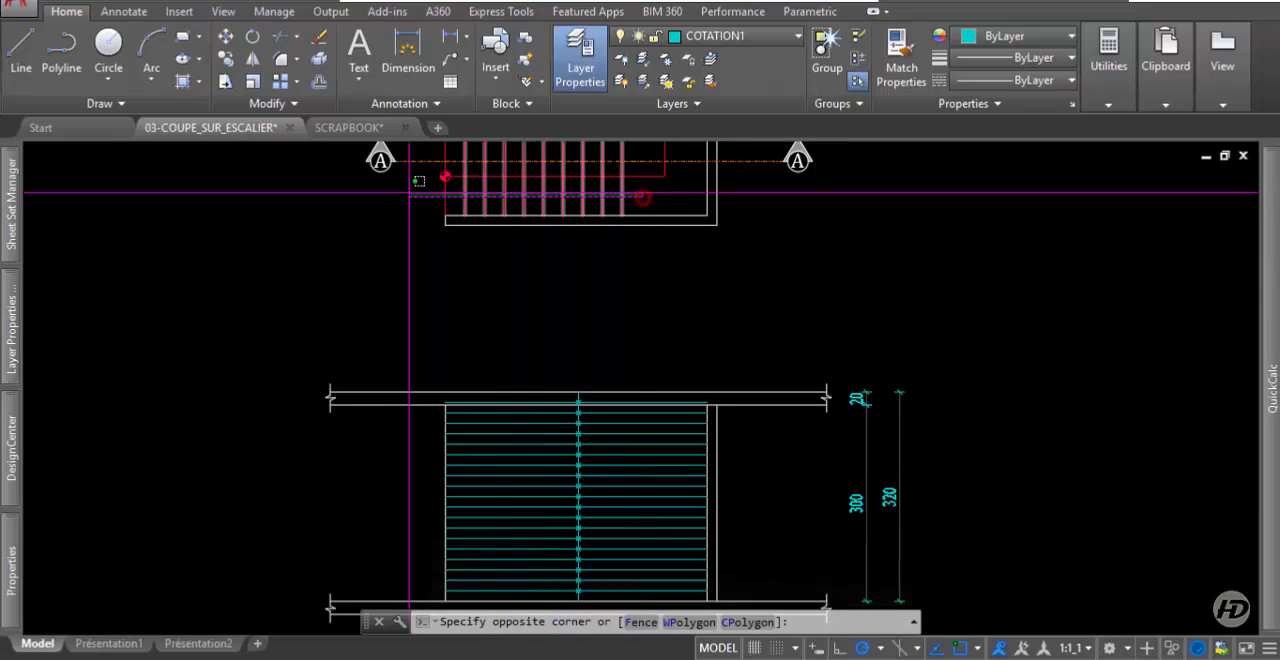
key(Escape)
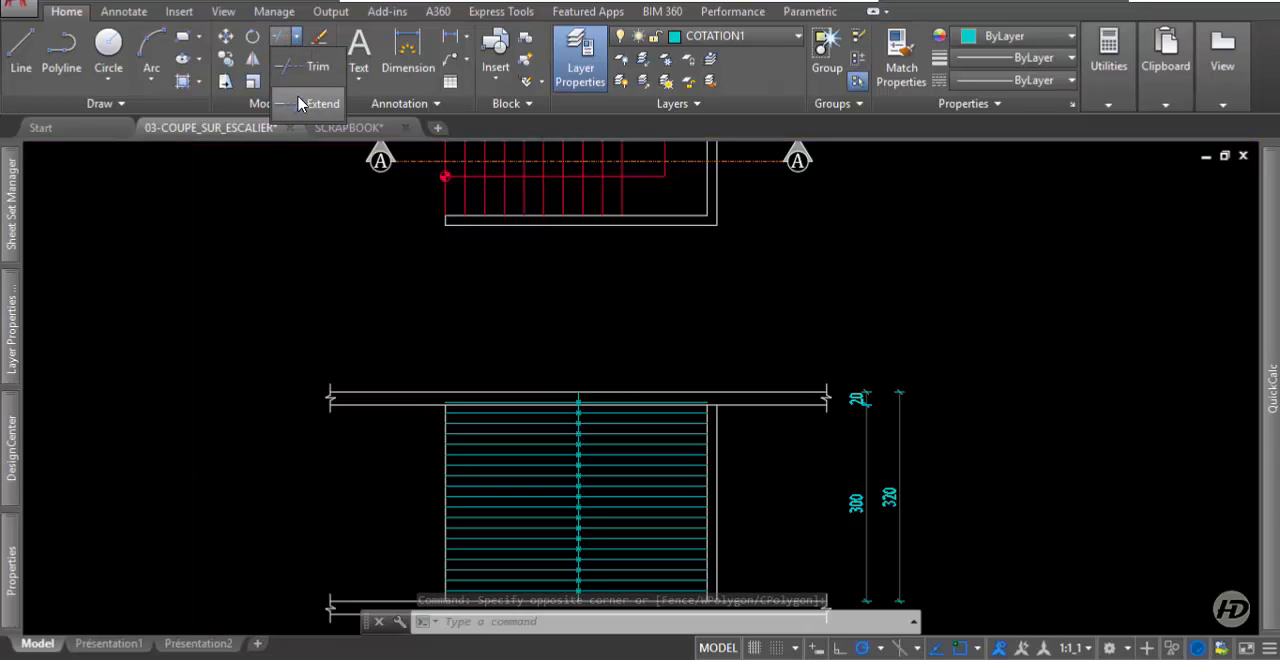
Extend the lower flight's riser lines from the plan down to the top edge of the section's lower slab.
click(297, 108)
scroll(375, 150, down, 2)
scroll(395, 454, up, 2)
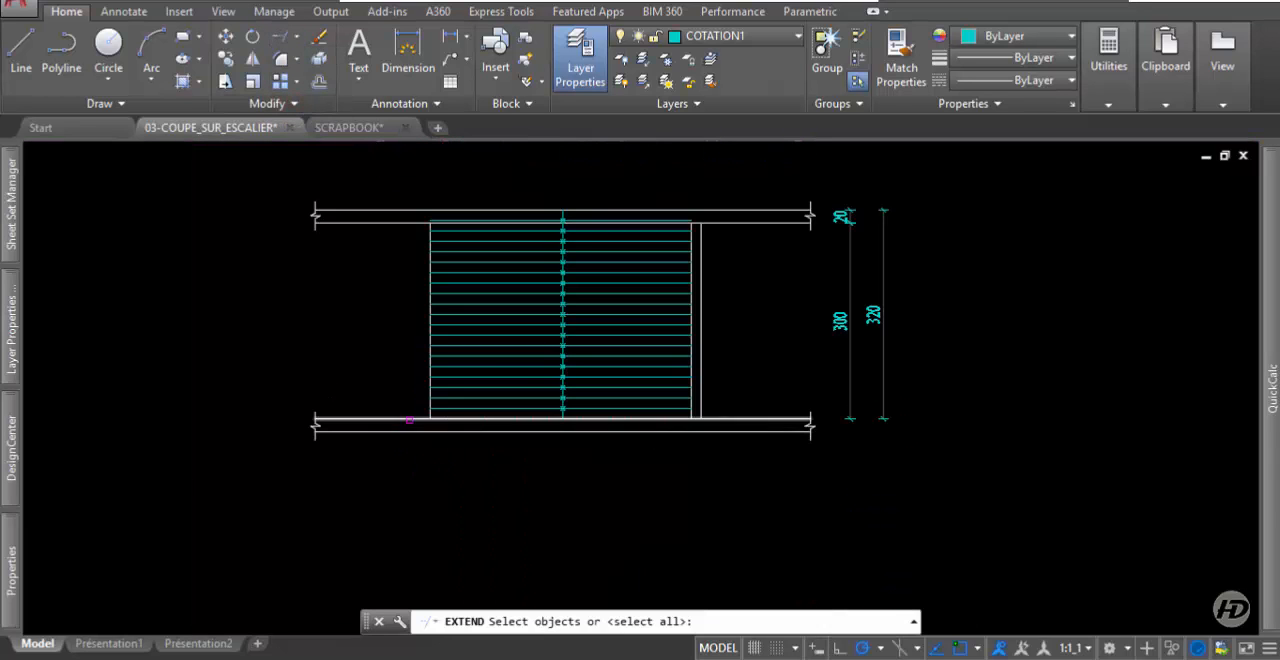
click(409, 419)
key(Return)
scroll(442, 475, down, 2)
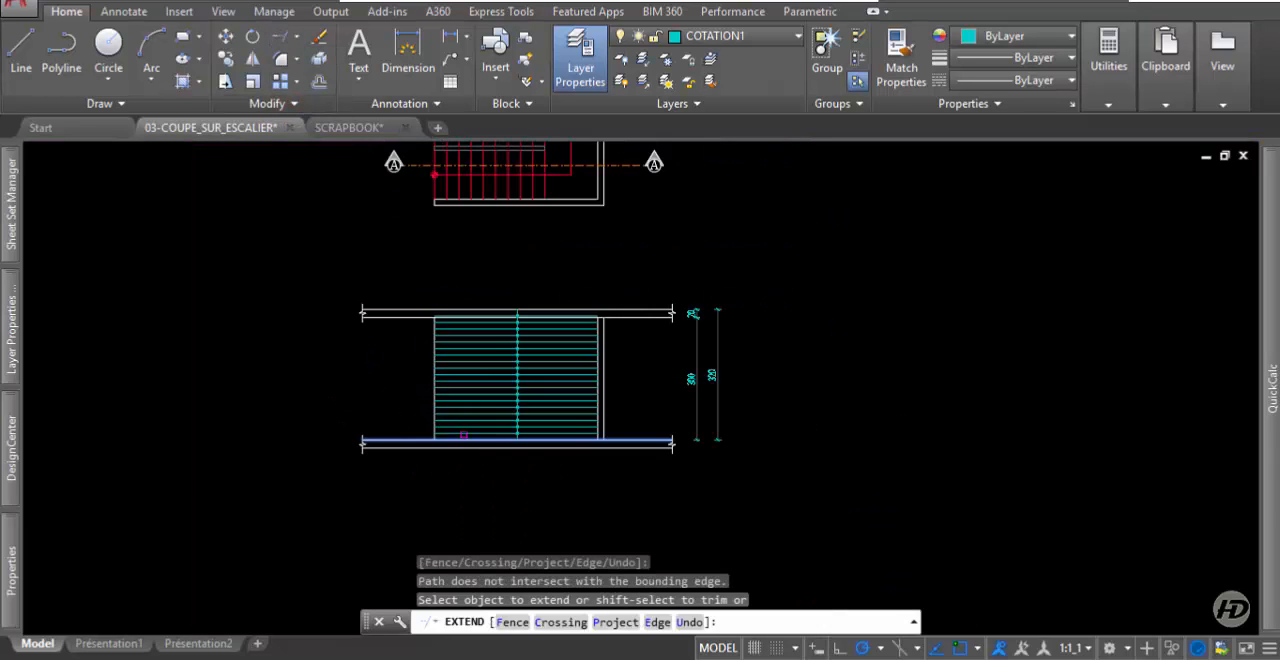
click(556, 193)
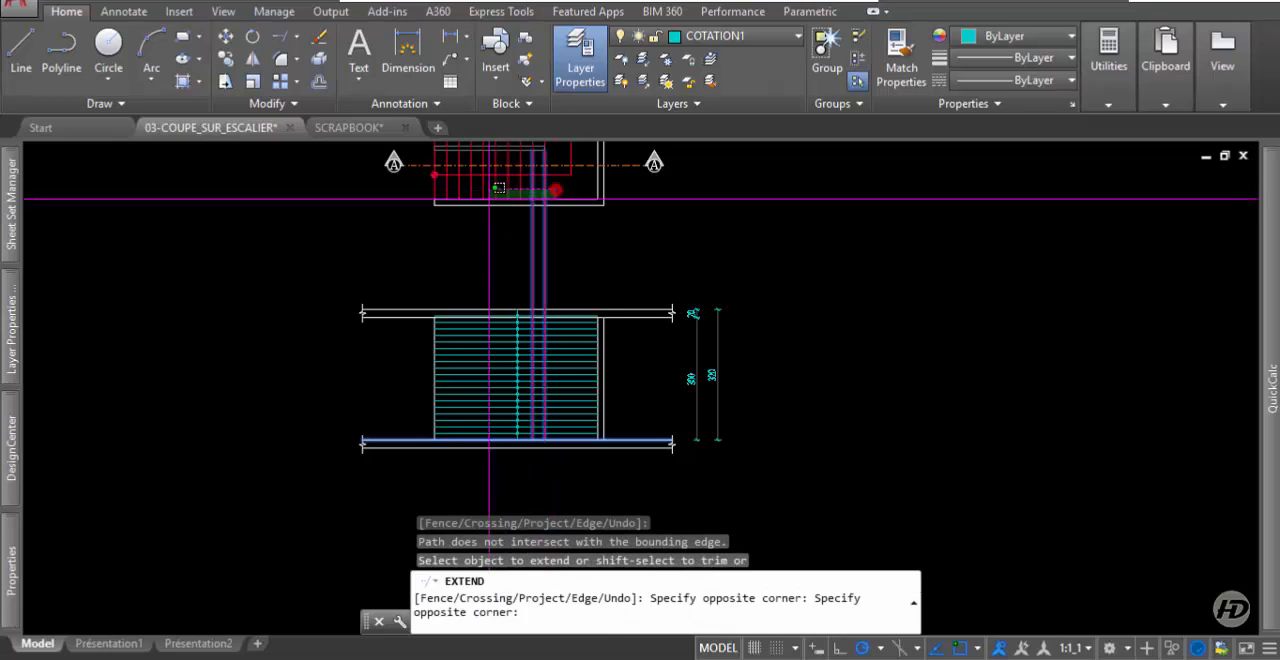
click(414, 184)
click(576, 396)
scroll(556, 328, up, 2)
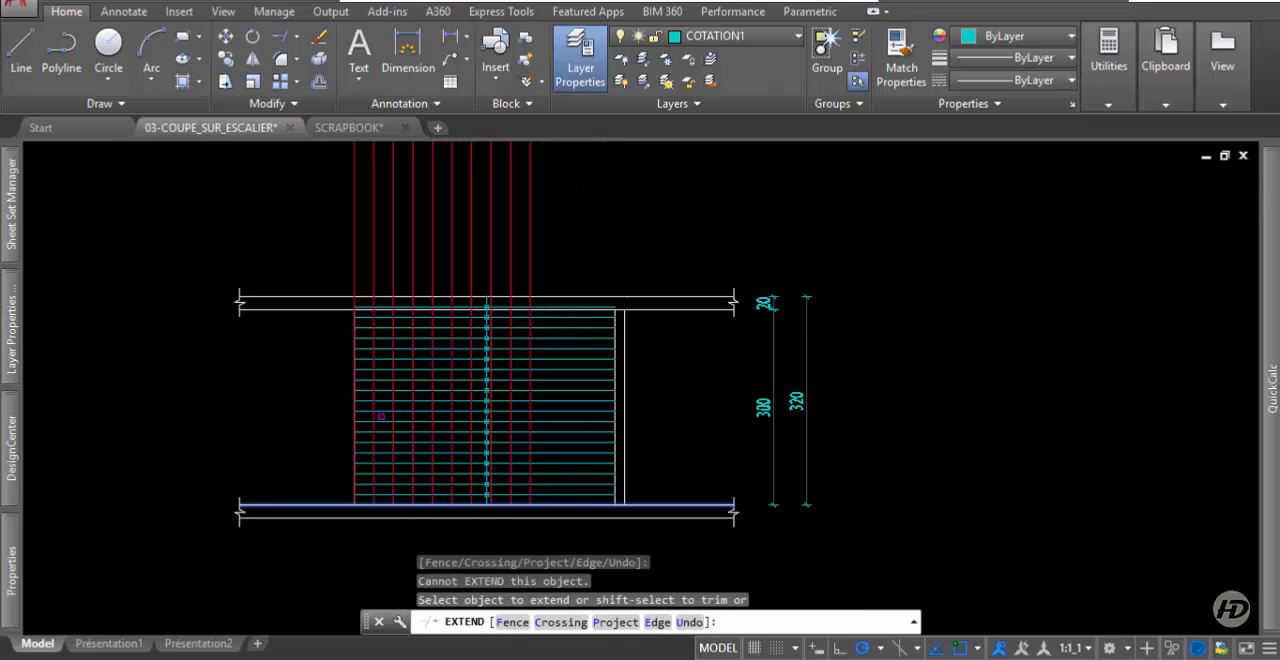
click(465, 332)
key(Return)
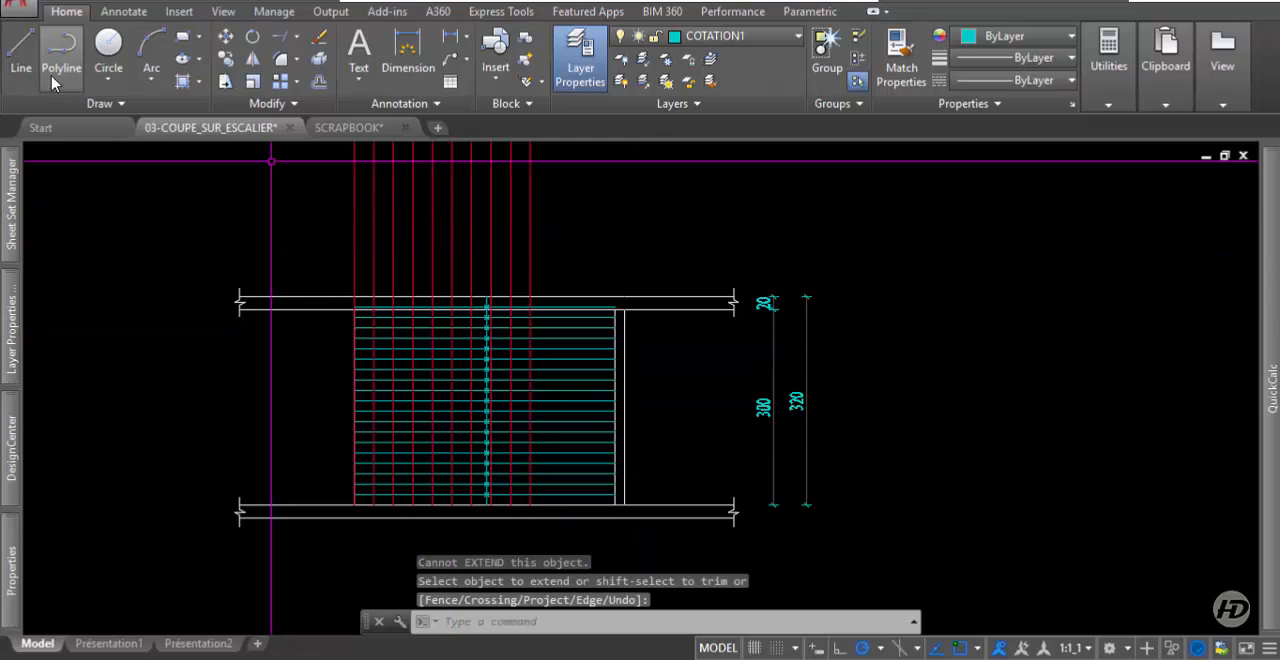
Start a polyline for the stair profile and set the current object color to yellow.
click(62, 66)
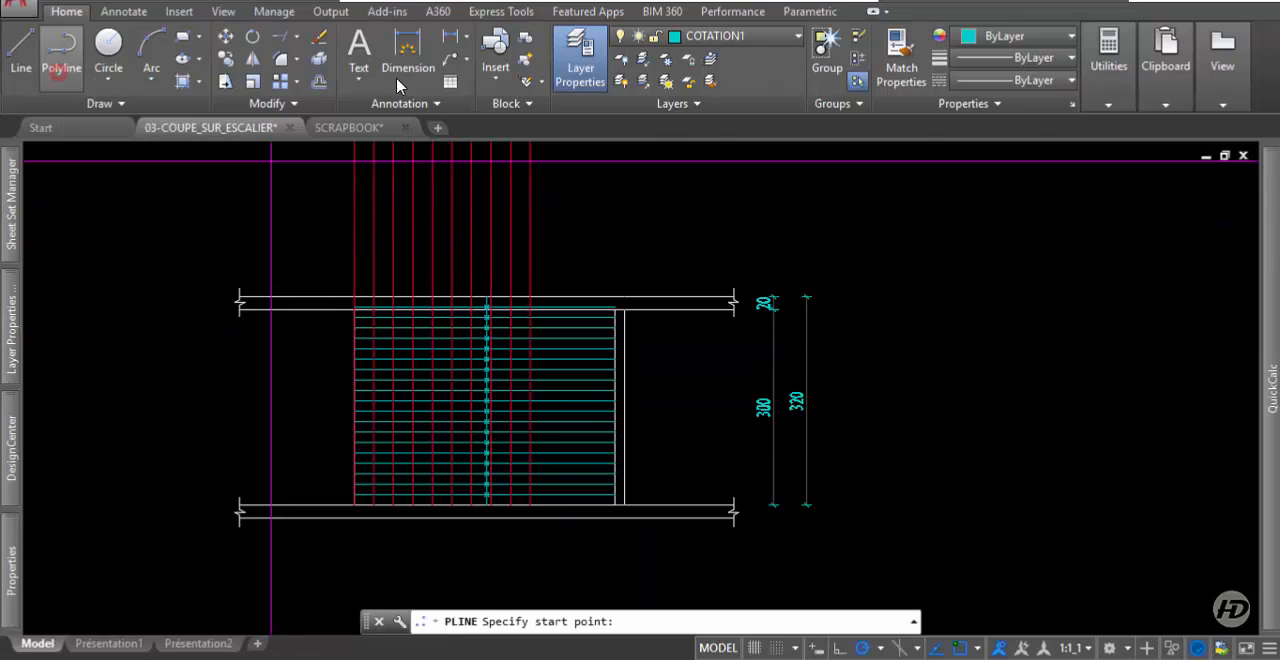
click(995, 37)
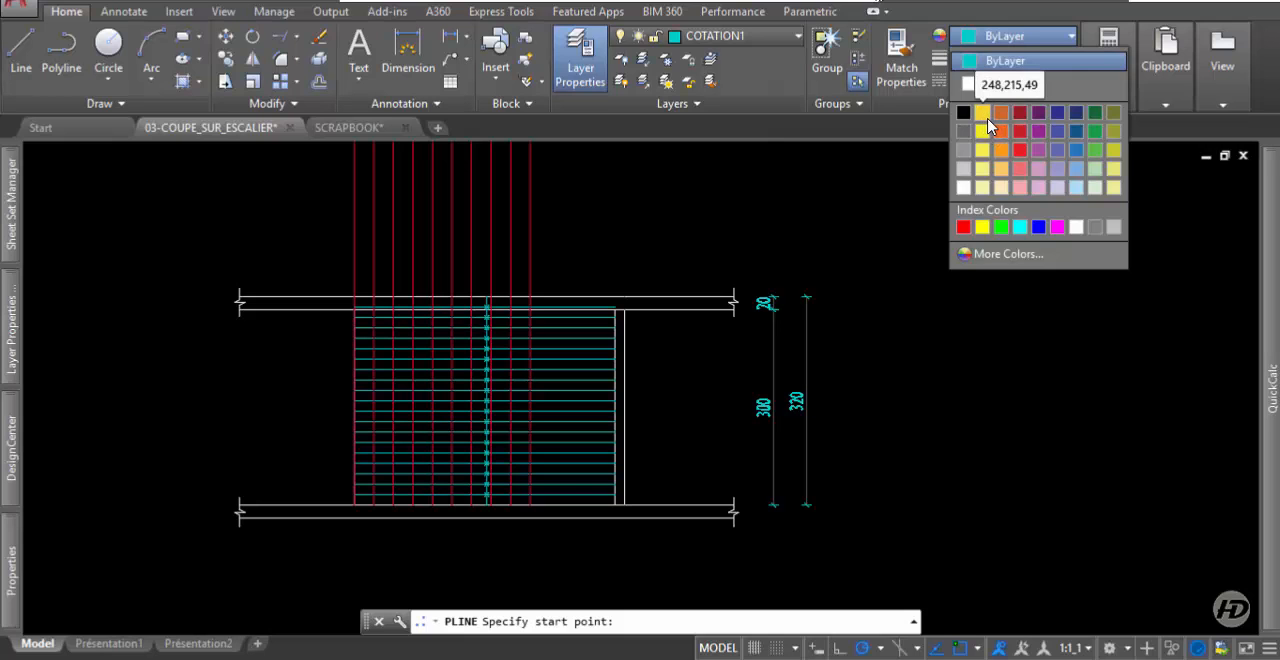
click(983, 226)
Trace the first nine risers and the treads between them along the grid, starting where the first riser line meets the lower slab.
scroll(376, 505, down, 1)
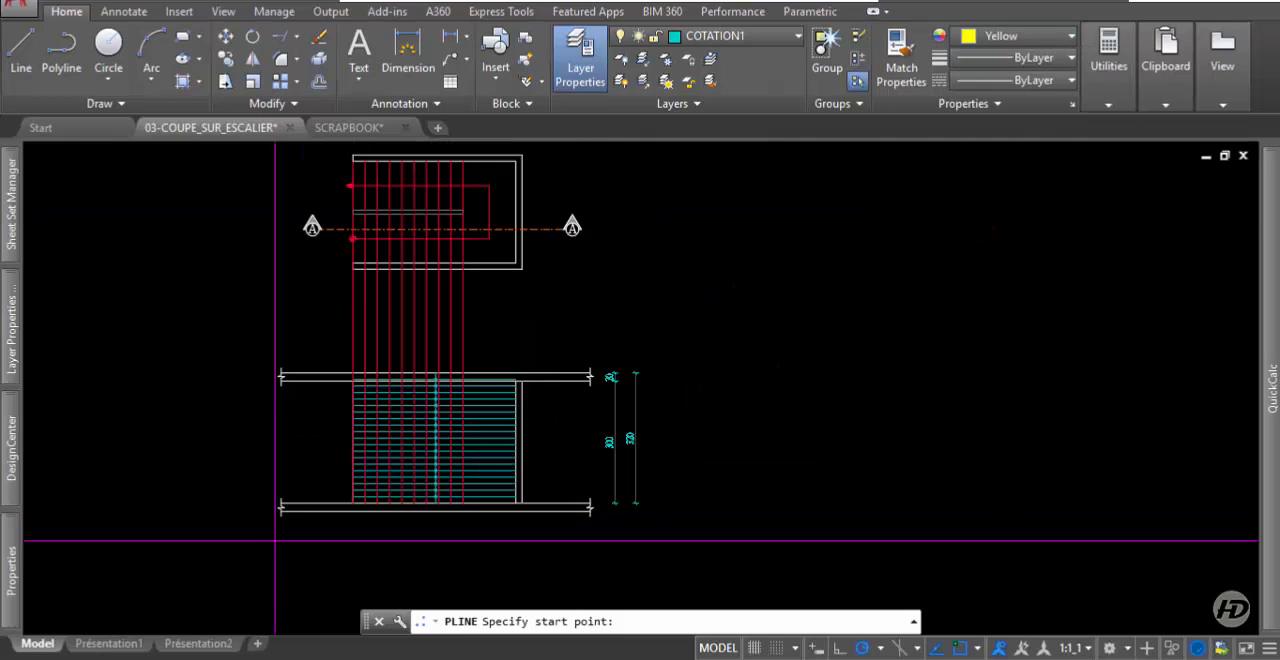
scroll(380, 531, up, 4)
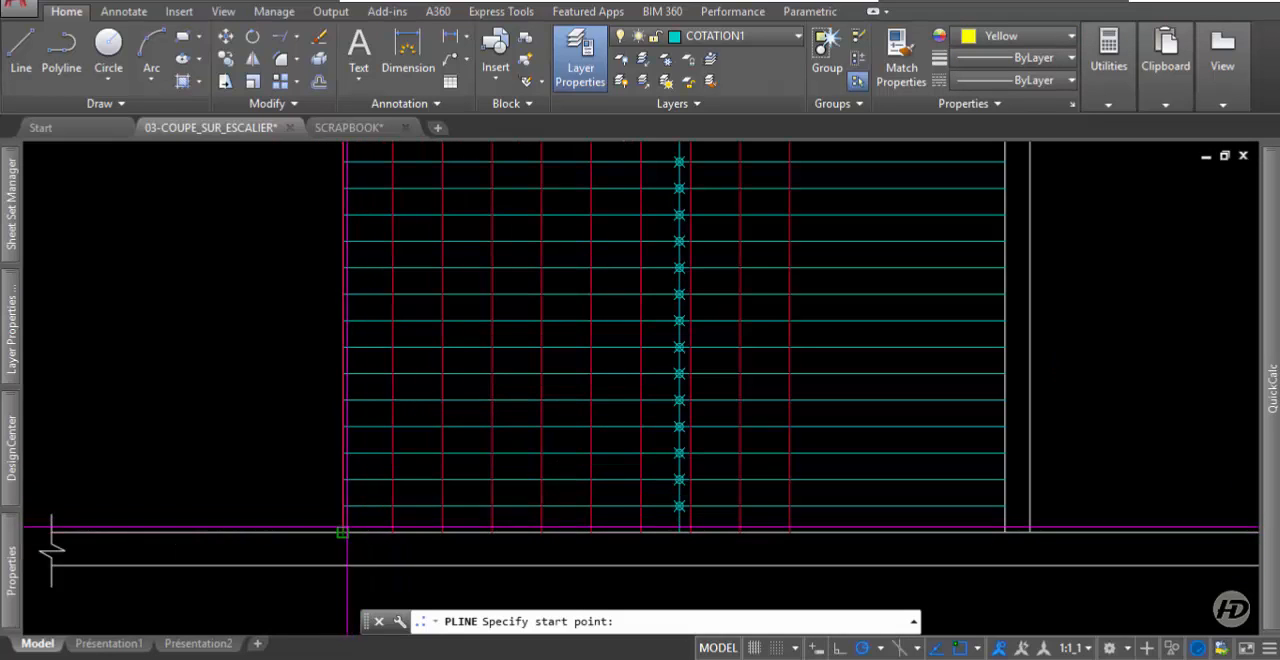
click(343, 532)
click(344, 503)
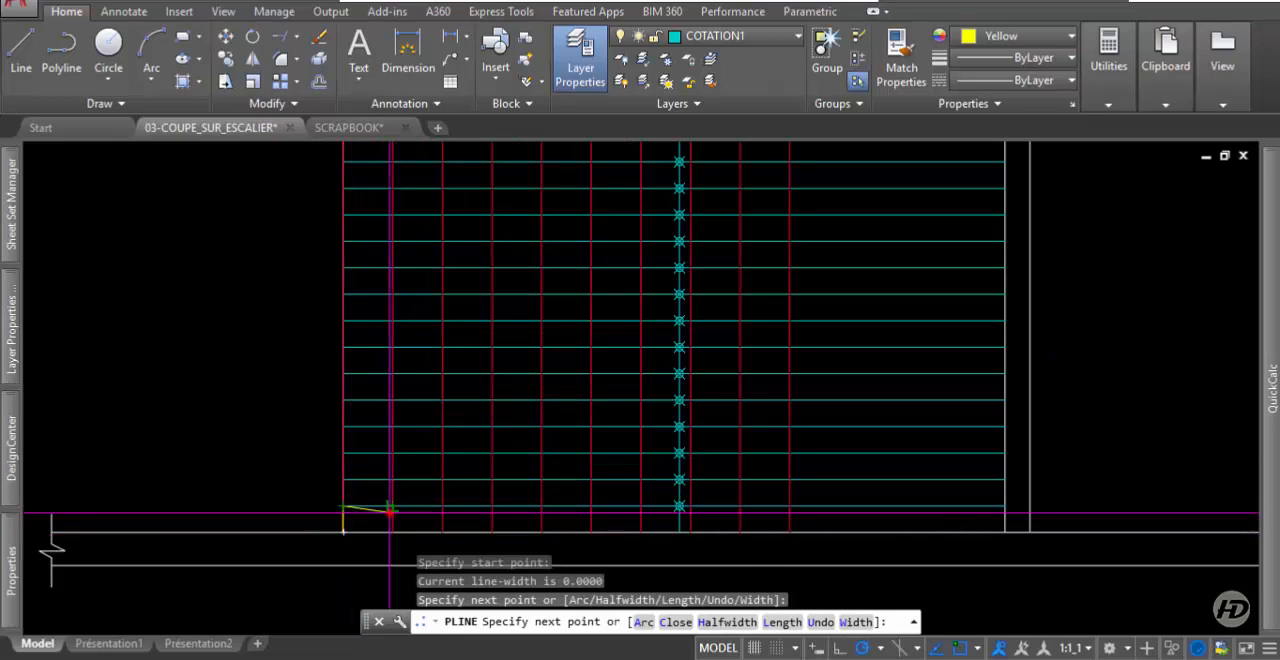
click(391, 505)
click(442, 480)
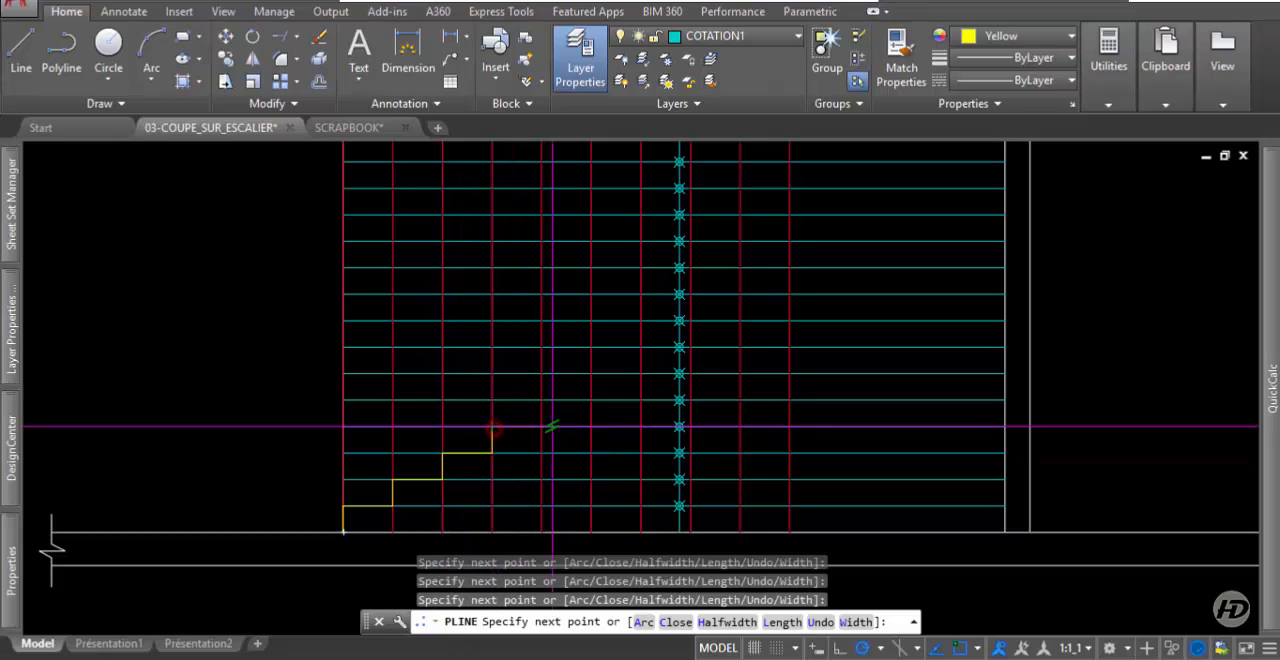
click(541, 427)
click(541, 400)
click(590, 400)
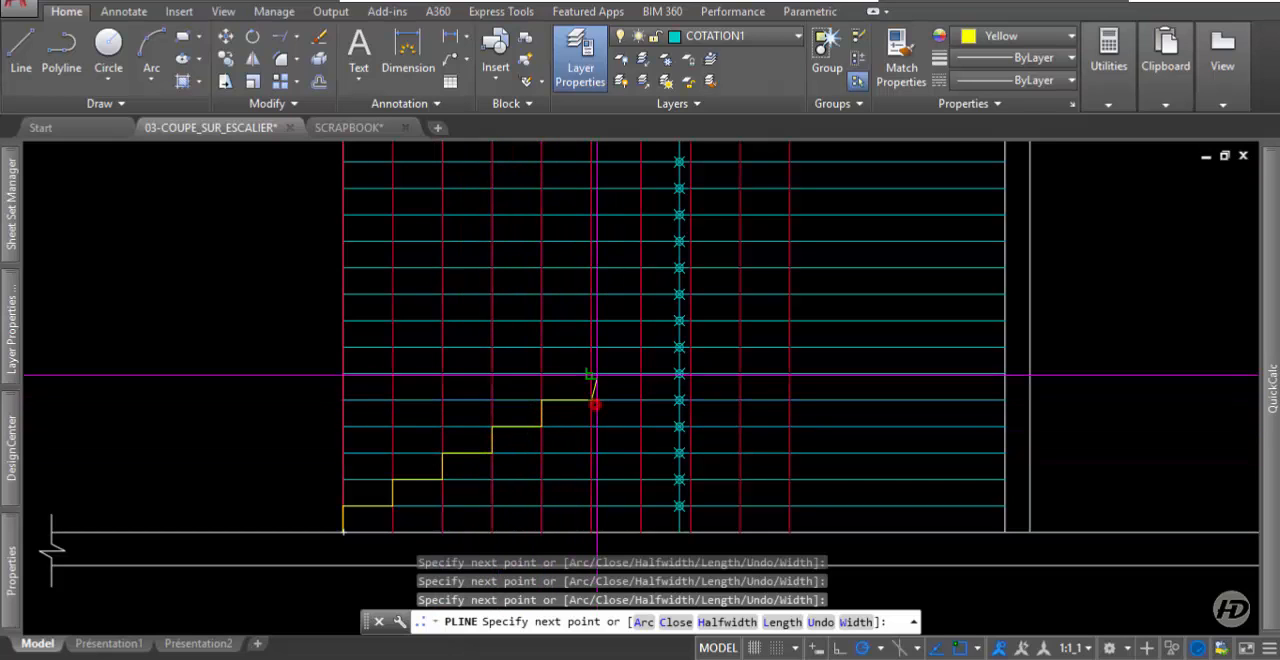
click(640, 374)
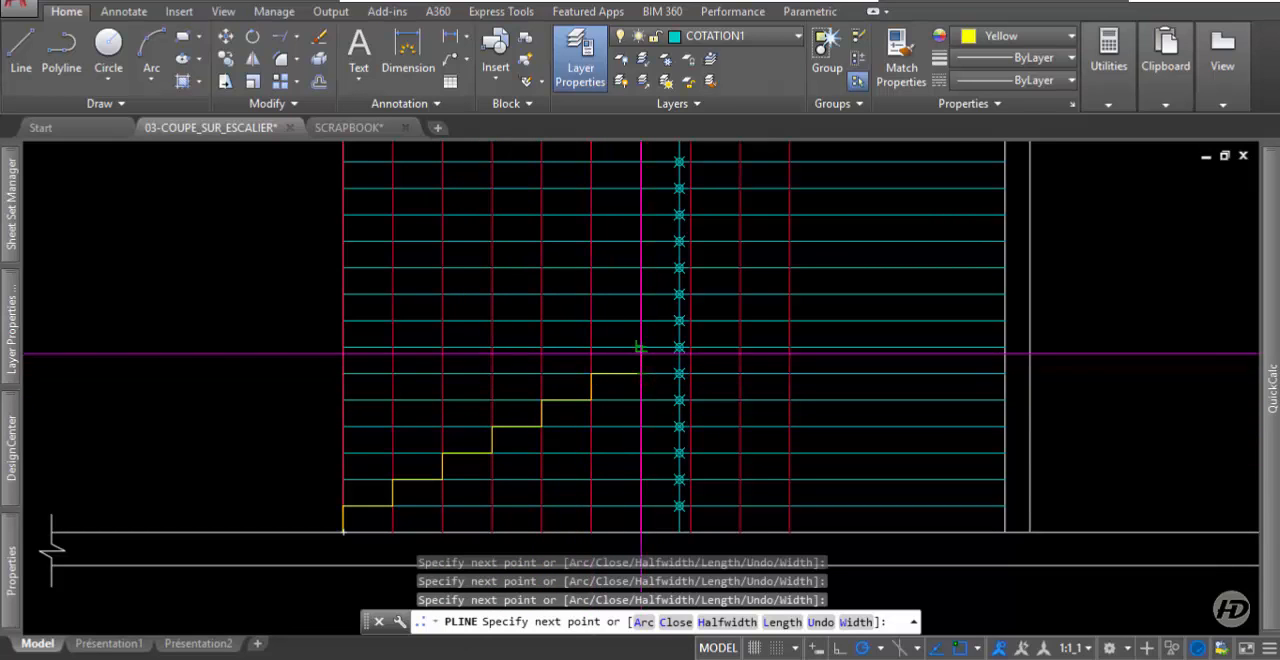
click(690, 347)
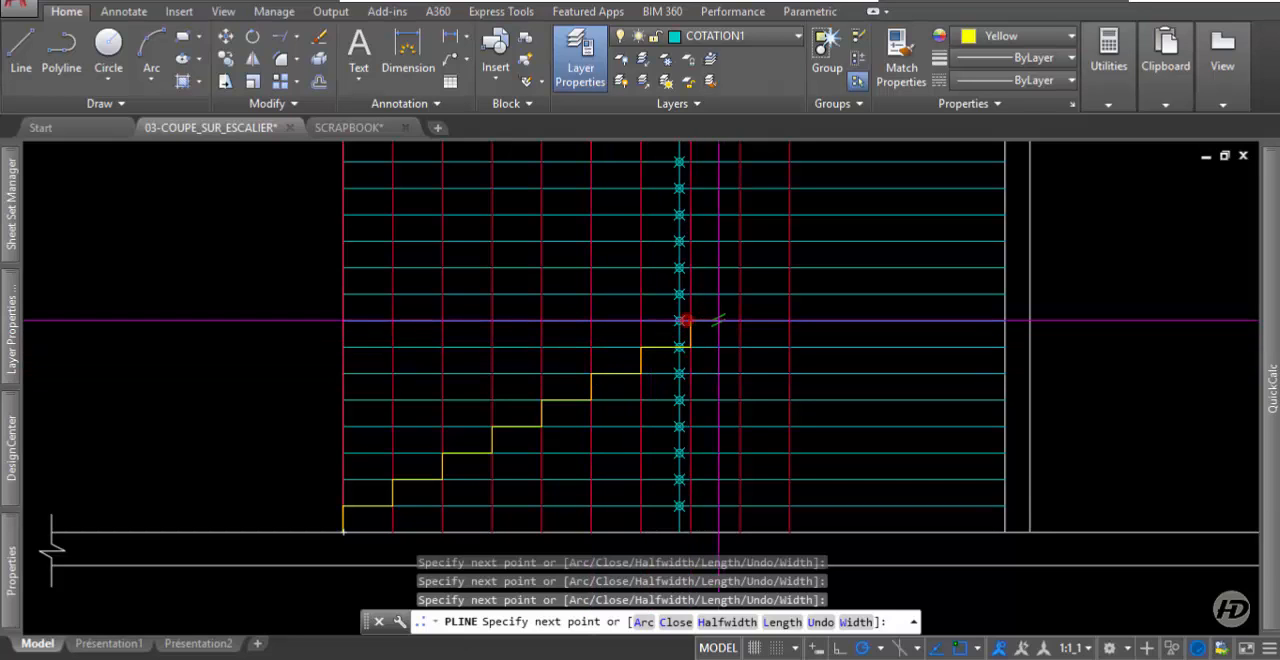
click(740, 293)
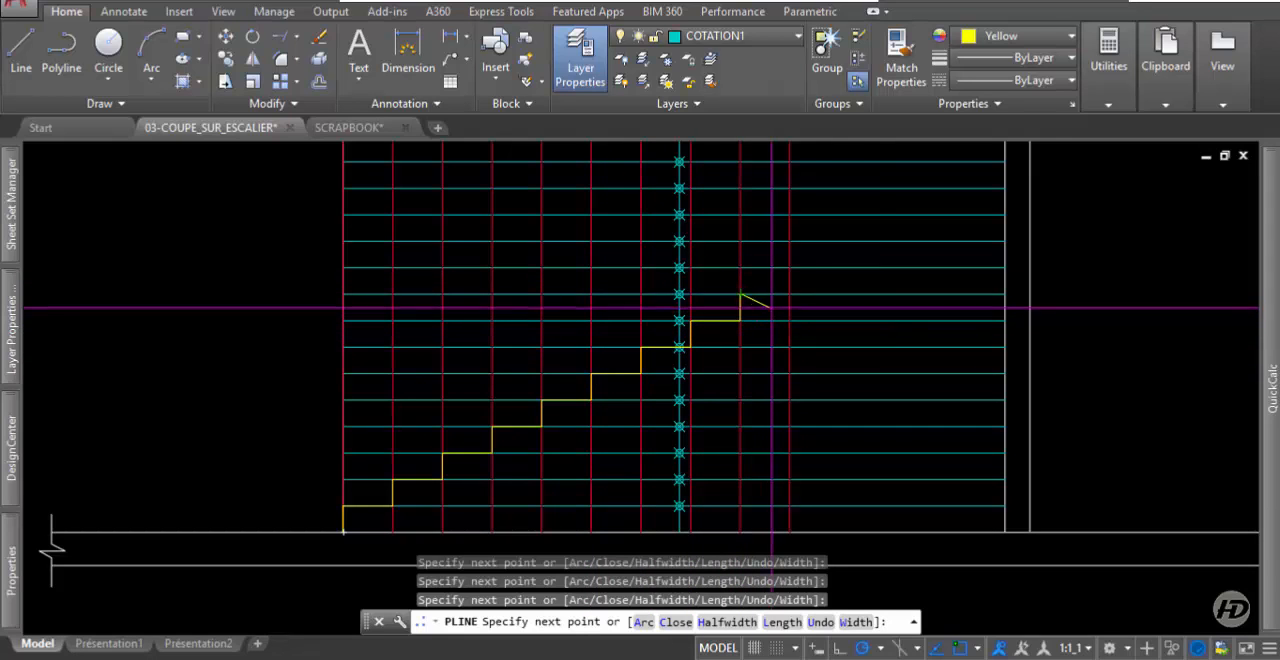
Add the ninth tread, the tenth riser and the landing line to the wall's inner face, and end the polyline.
click(790, 293)
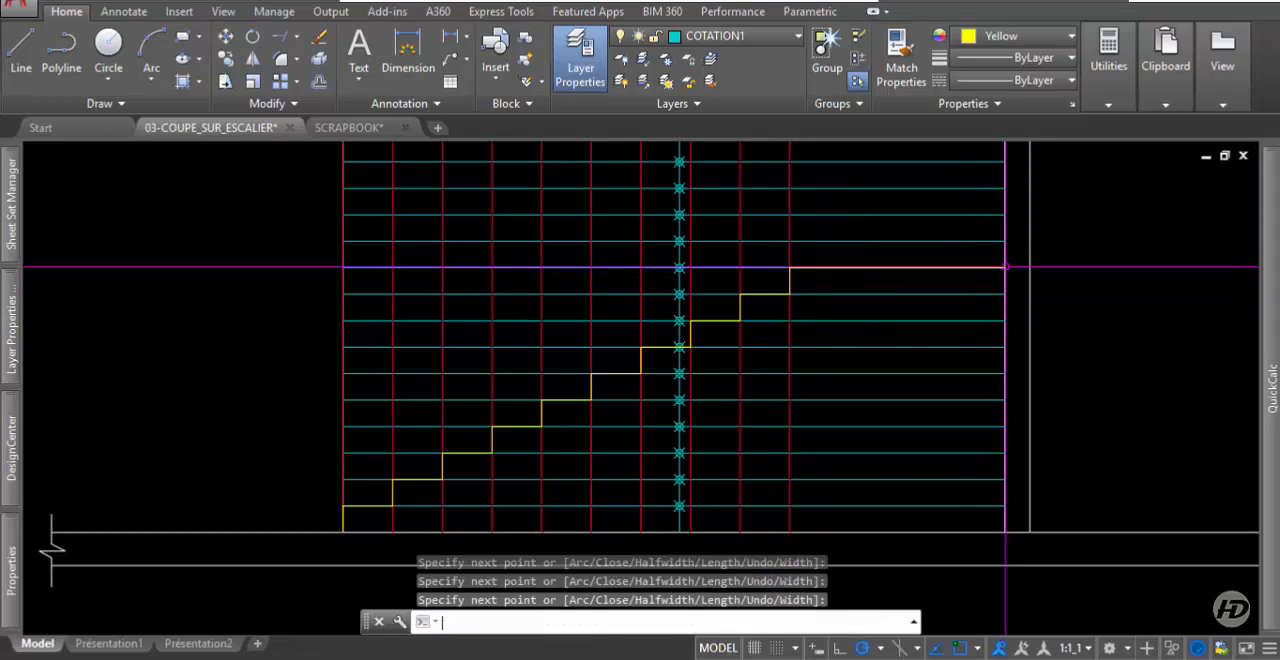
click(1005, 267)
key(Return)
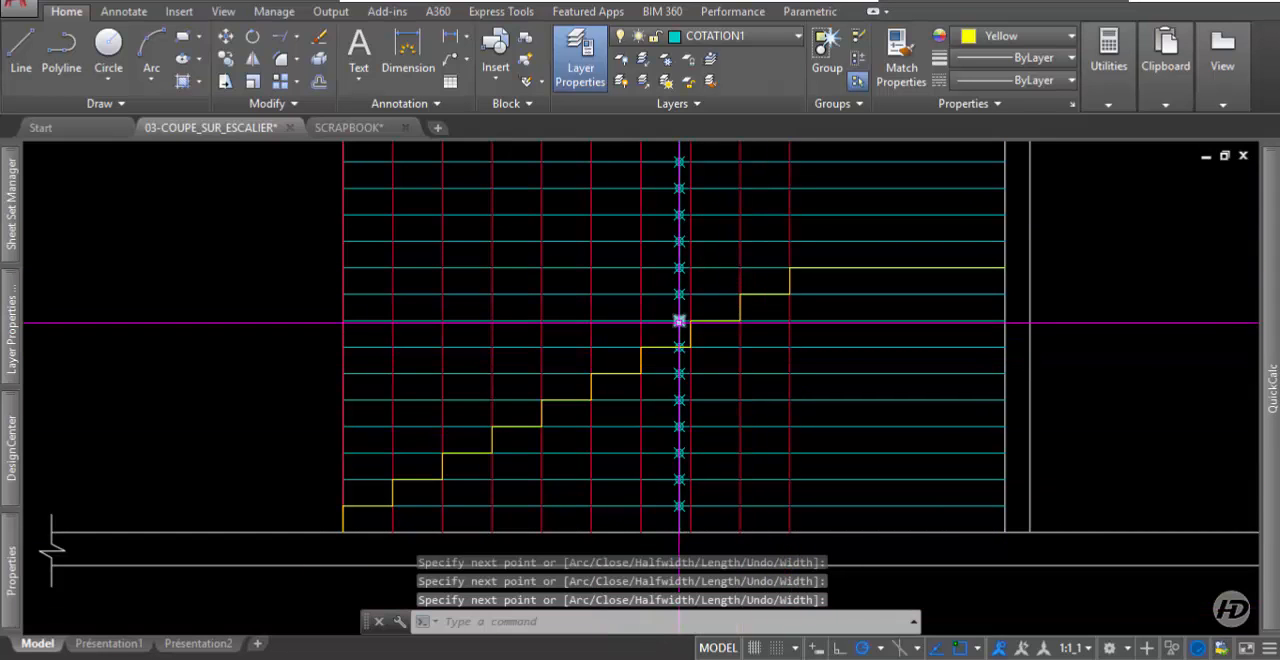
Start a second polyline at the landing's edge and trace the upper flight's first five risers and four treads along the grid.
scroll(880, 570, down, 3)
scroll(807, 395, up, 3)
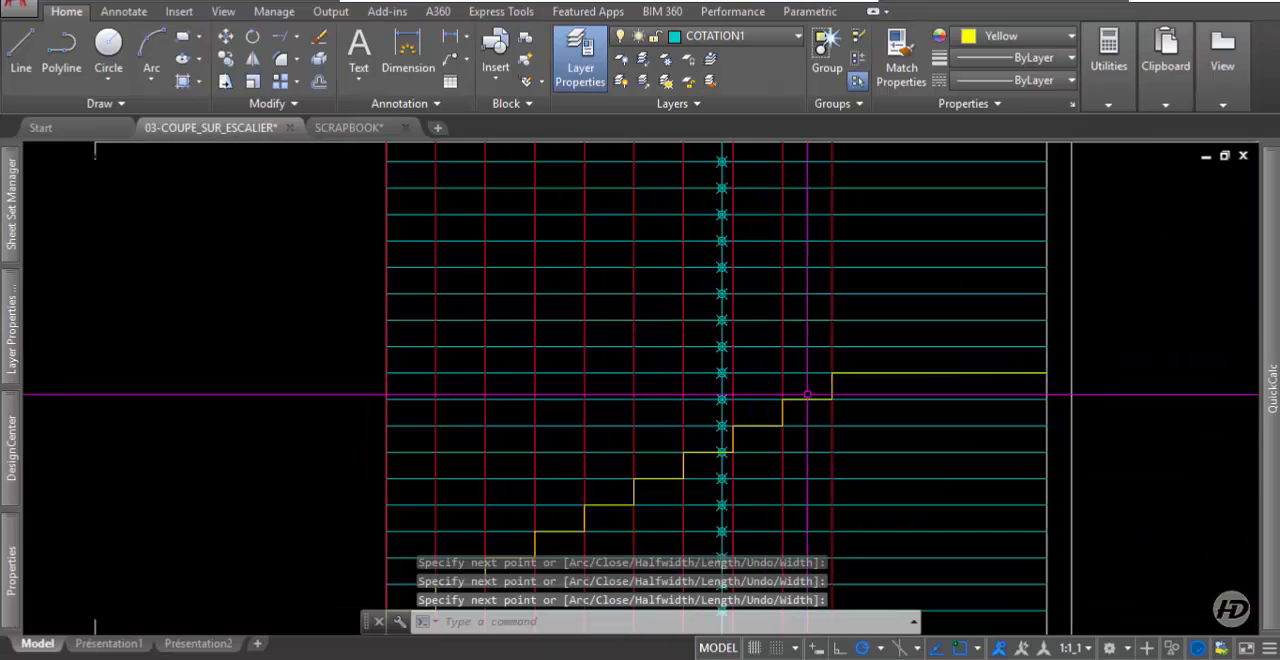
key(Return)
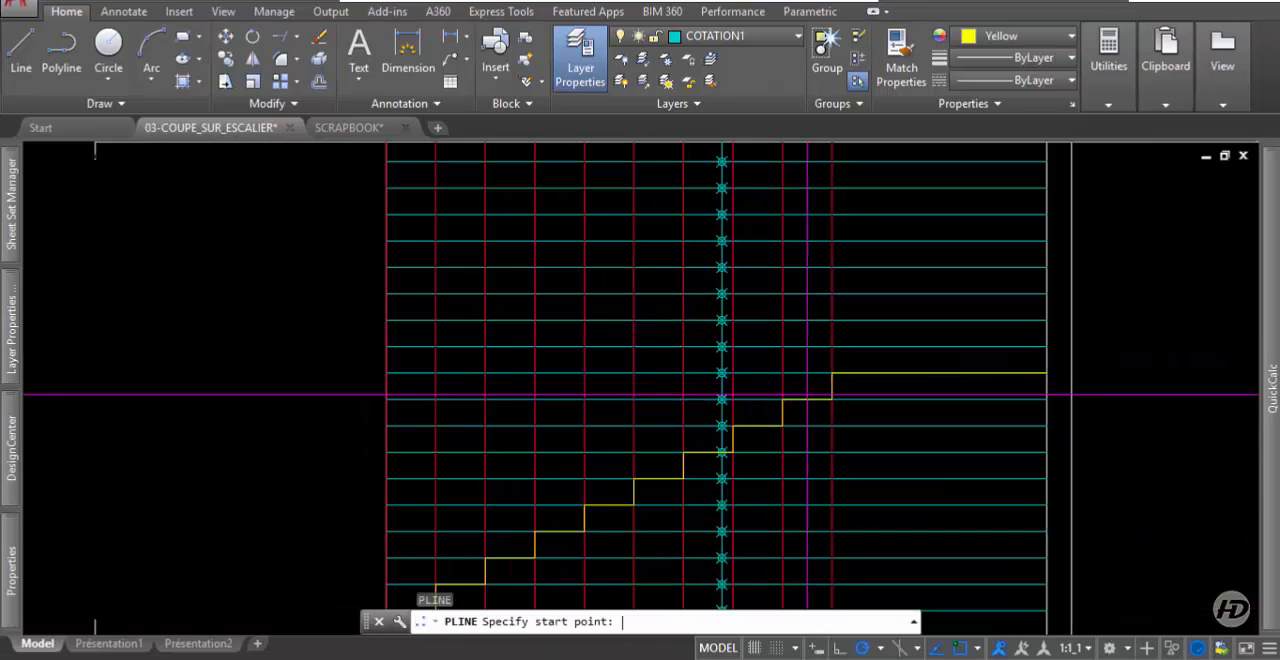
click(67, 52)
click(832, 373)
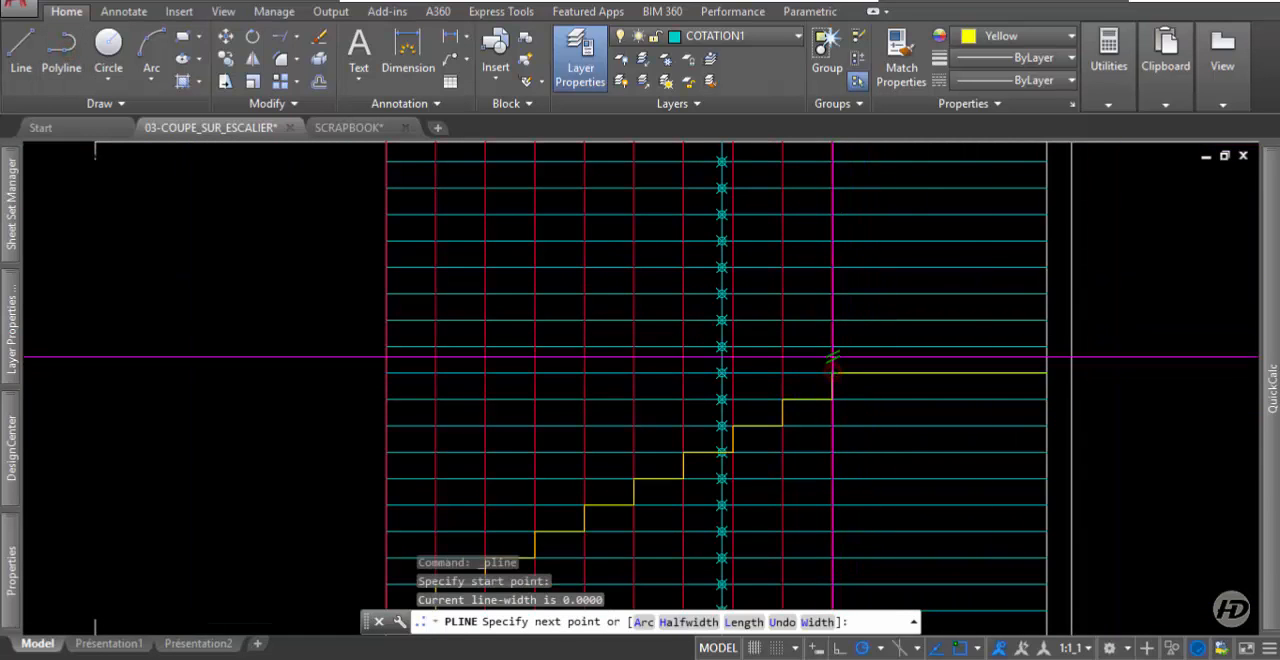
click(832, 347)
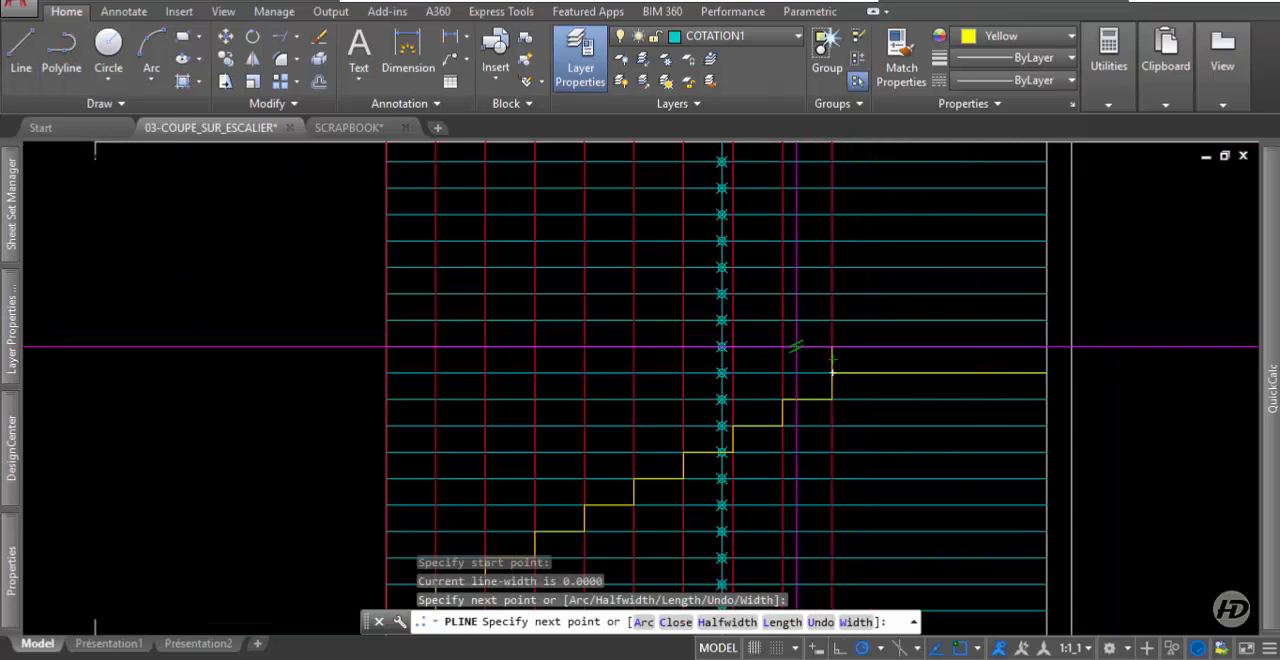
click(783, 347)
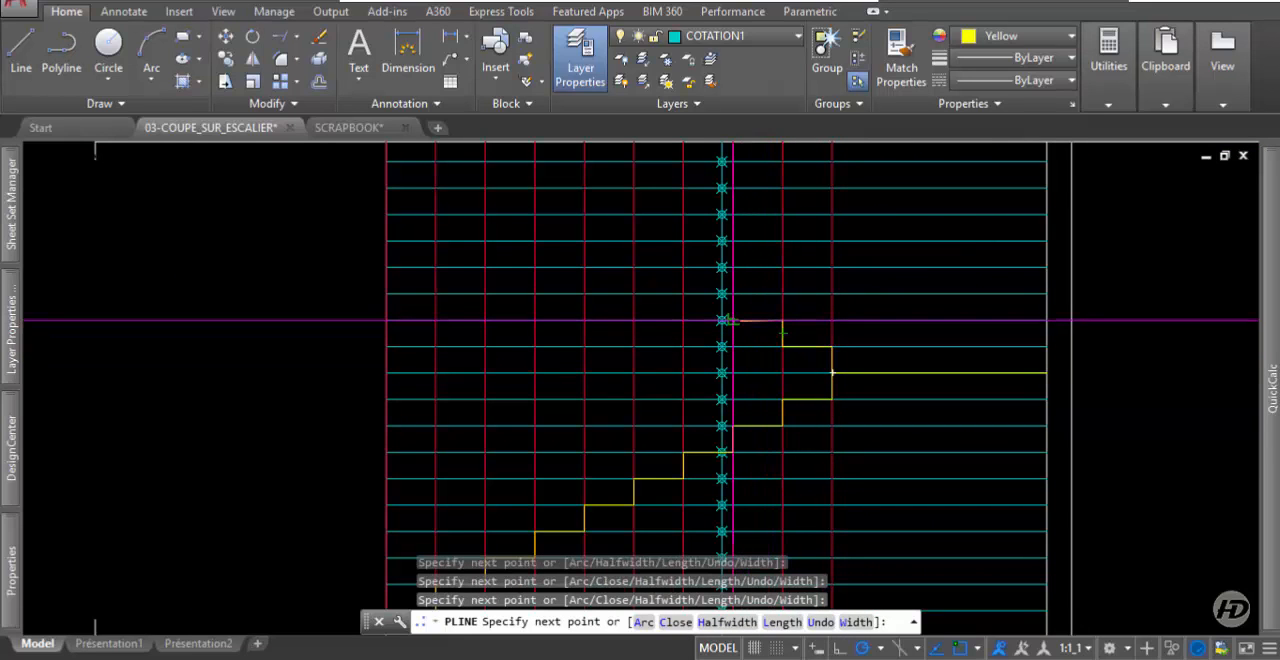
scroll(718, 370, up, 4)
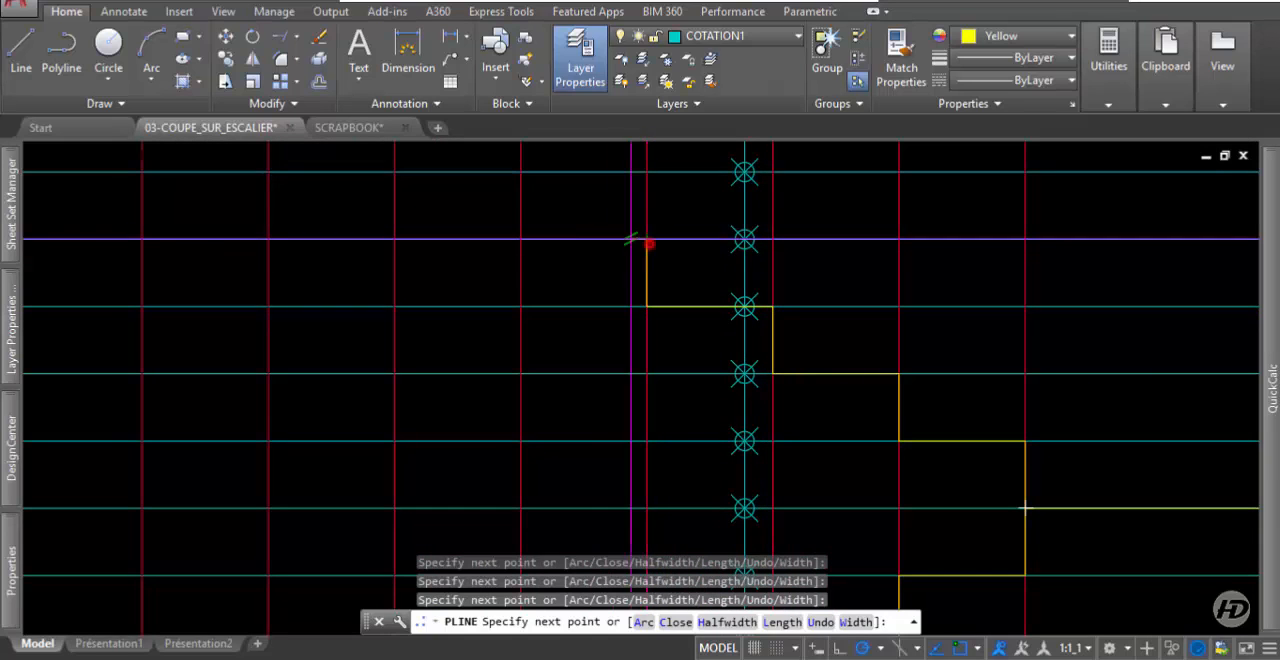
click(520, 238)
click(520, 172)
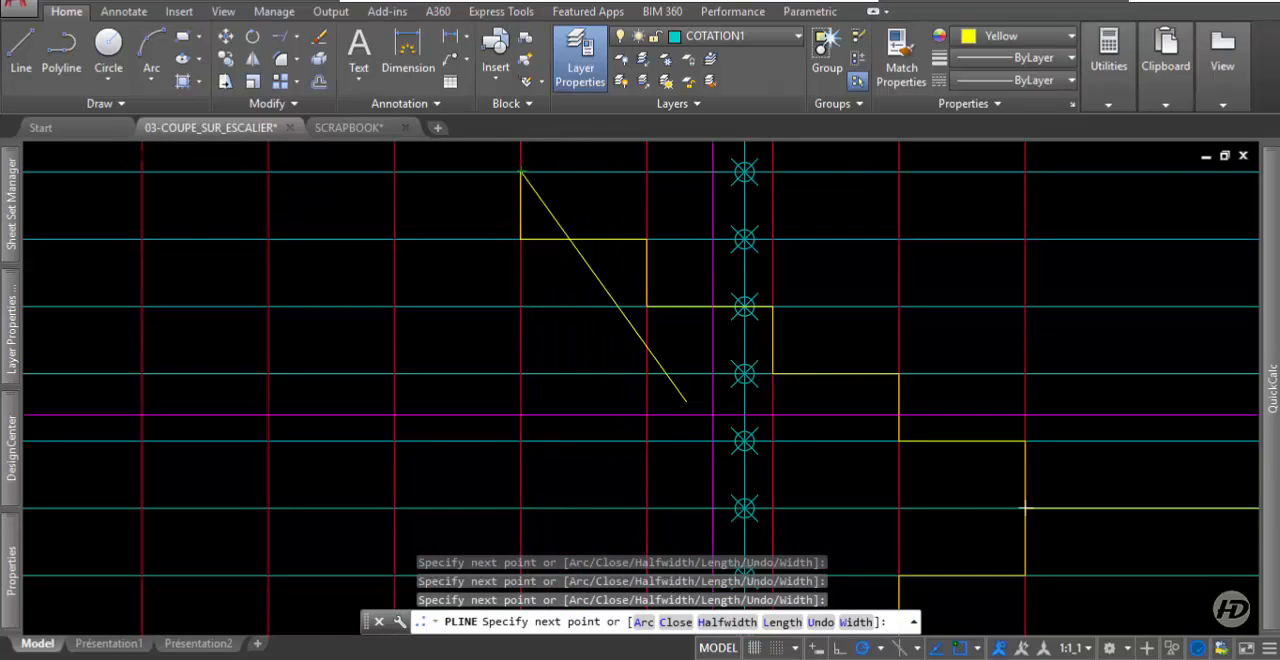
Trace the upper flight's remaining treads and risers up to the upper slab's top edge, and end the polyline.
scroll(601, 477, down, 2)
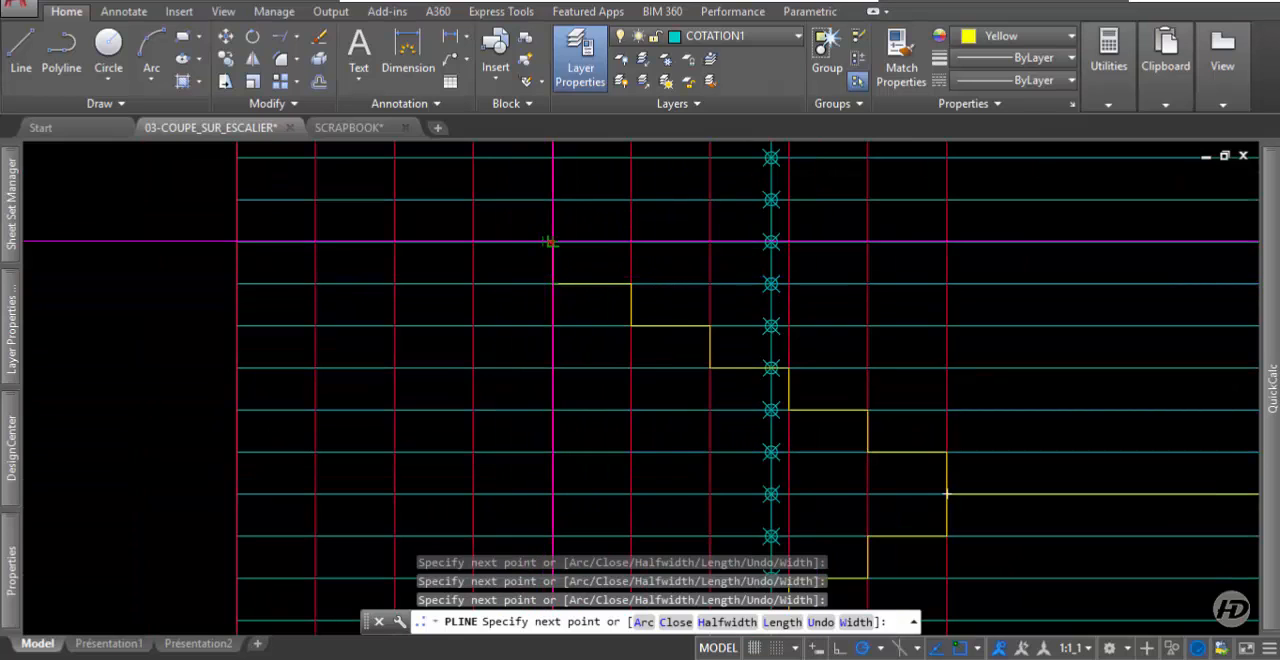
click(474, 241)
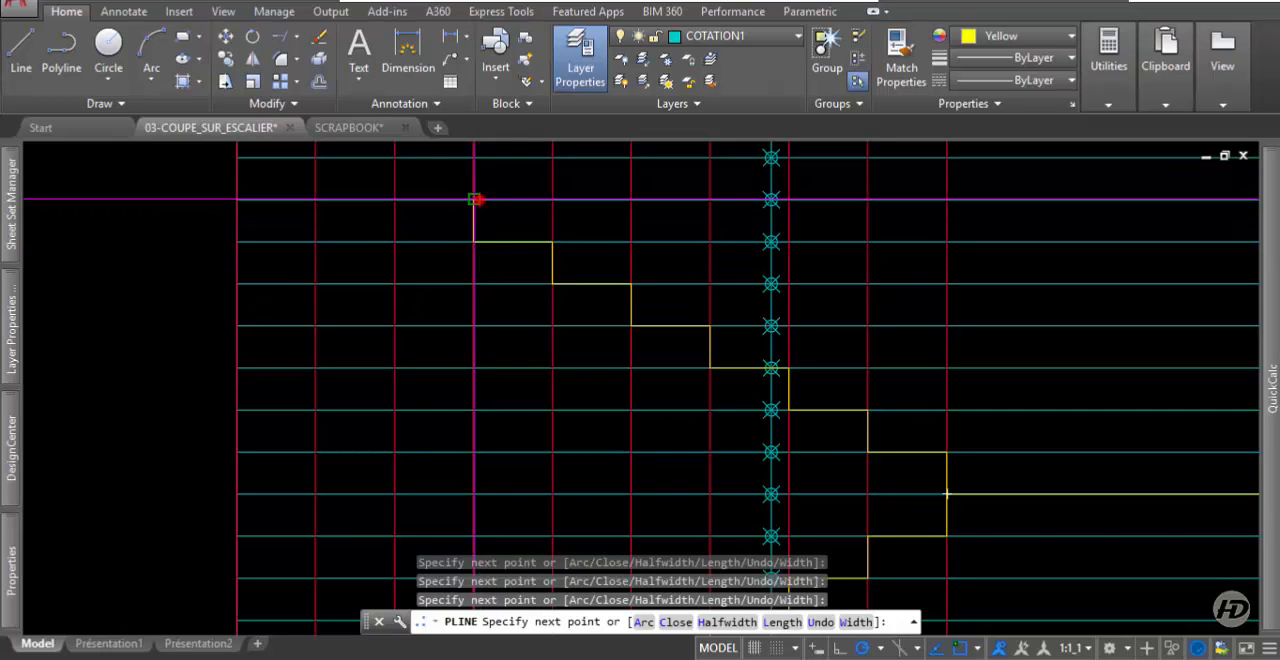
click(474, 199)
click(395, 199)
scroll(707, 323, down, 2)
scroll(521, 220, up, 2)
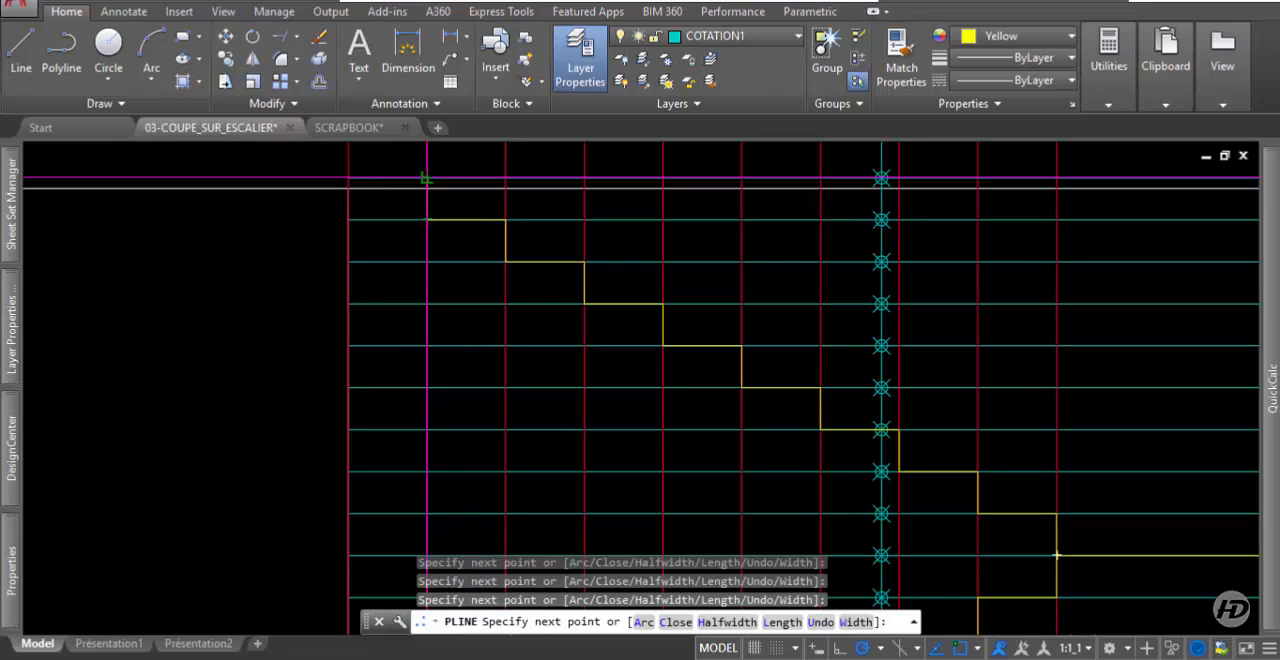
click(427, 178)
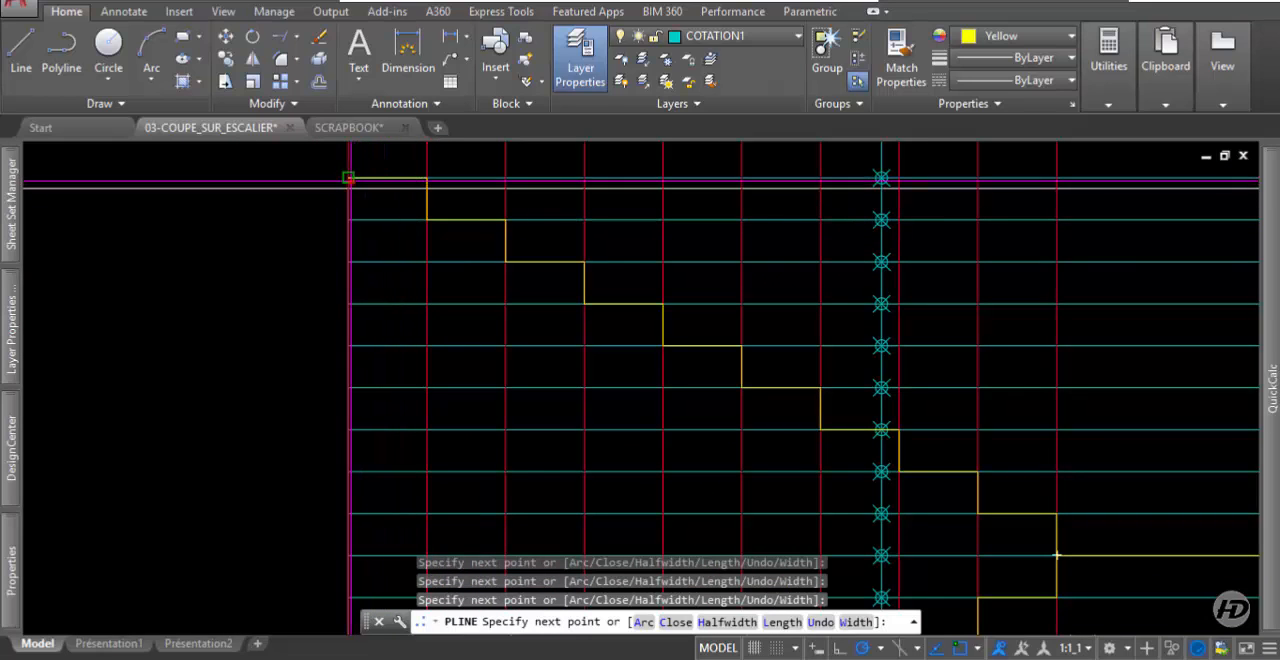
click(350, 181)
scroll(624, 392, down, 2)
click(446, 234)
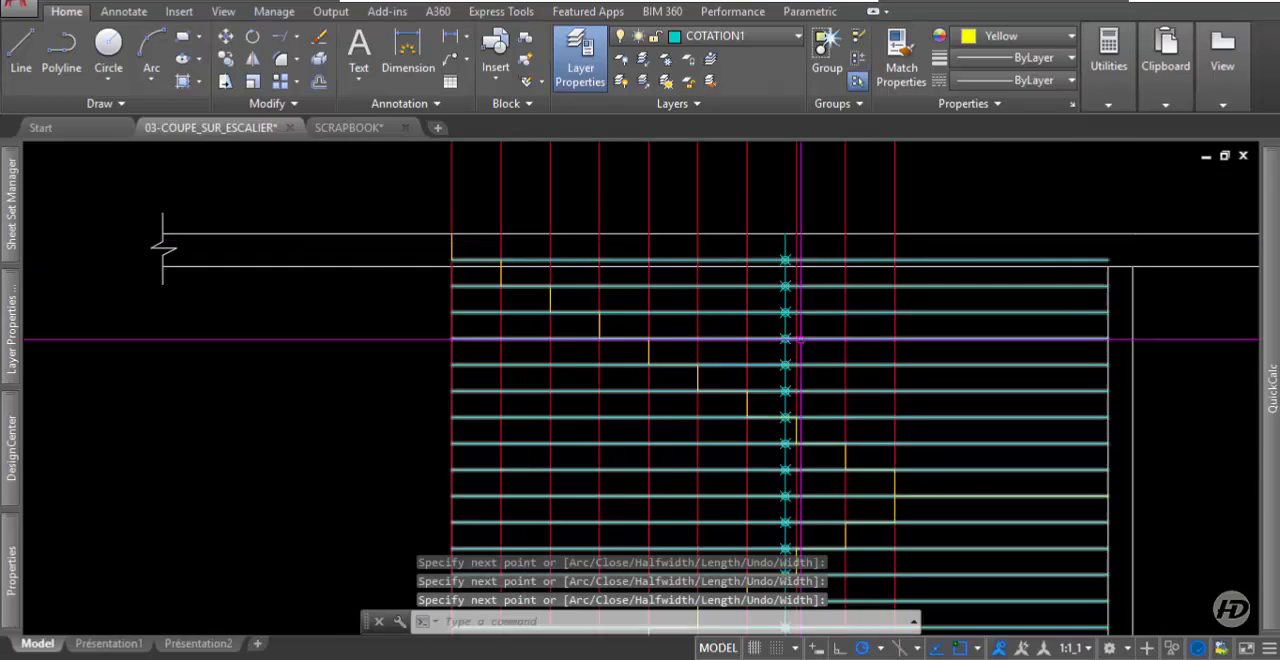
Trim the projected riser lines below the plan, using the inner face of the plan's lower wall as cutting edge.
scroll(792, 345, down, 3)
scroll(760, 331, up, 2)
scroll(740, 355, down, 1)
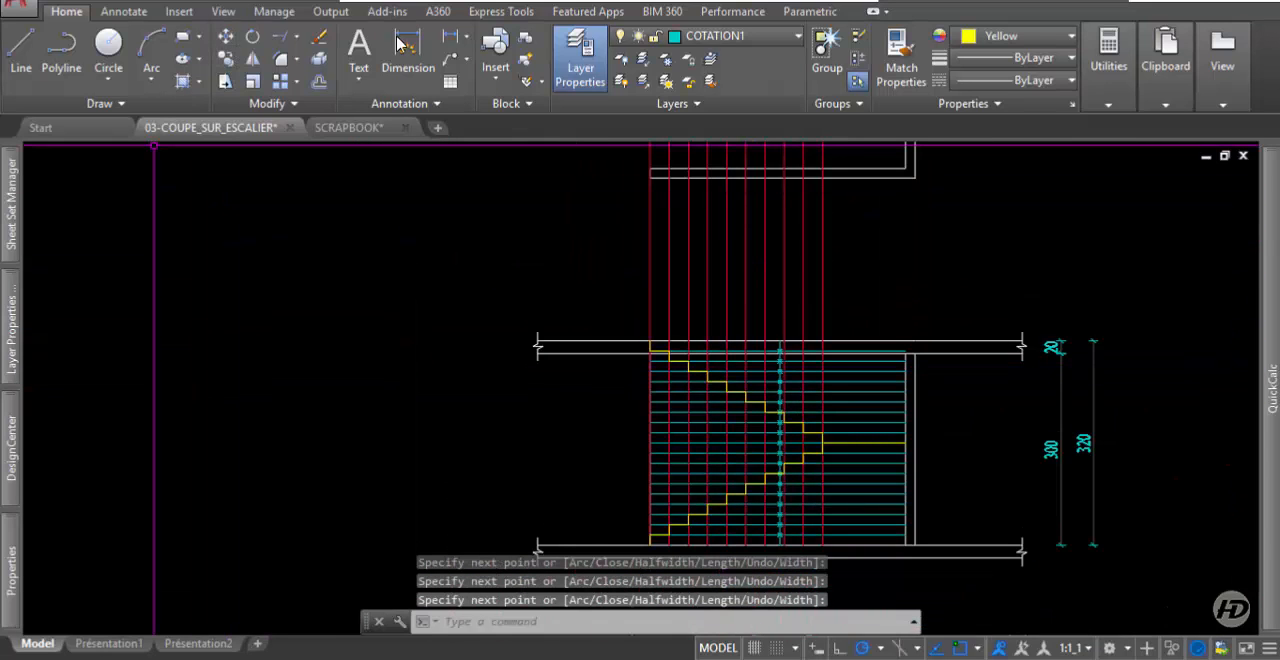
click(300, 45)
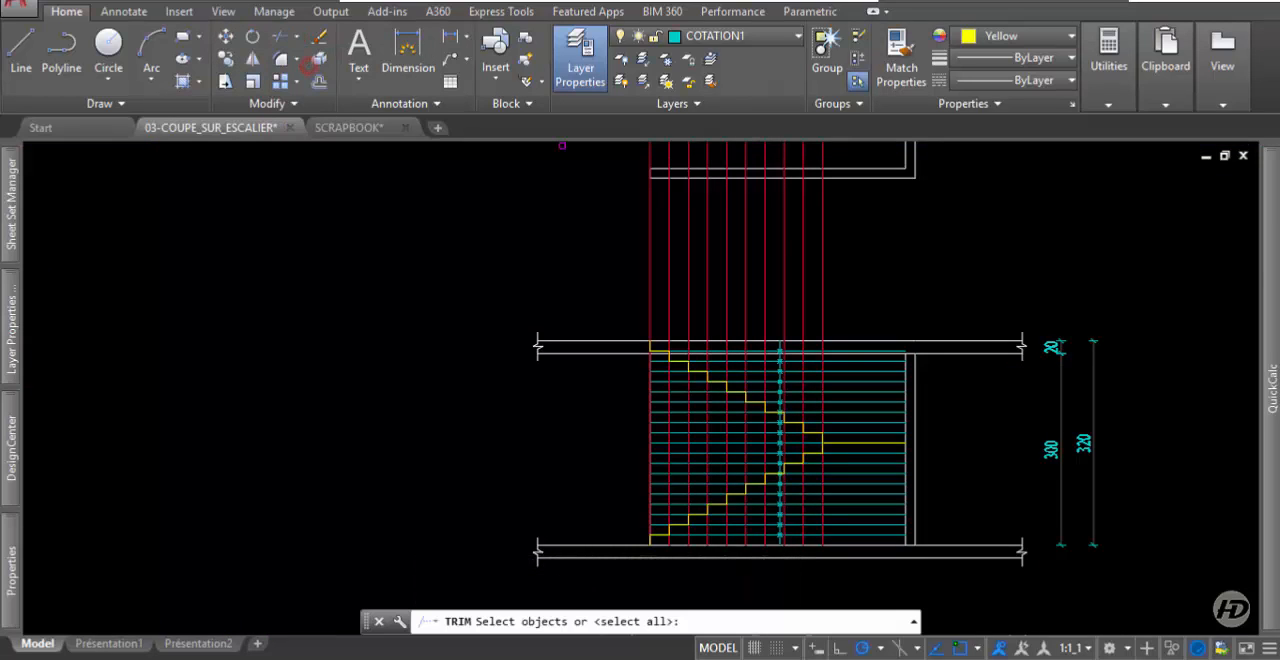
mouse_move(1272, 390)
click(849, 167)
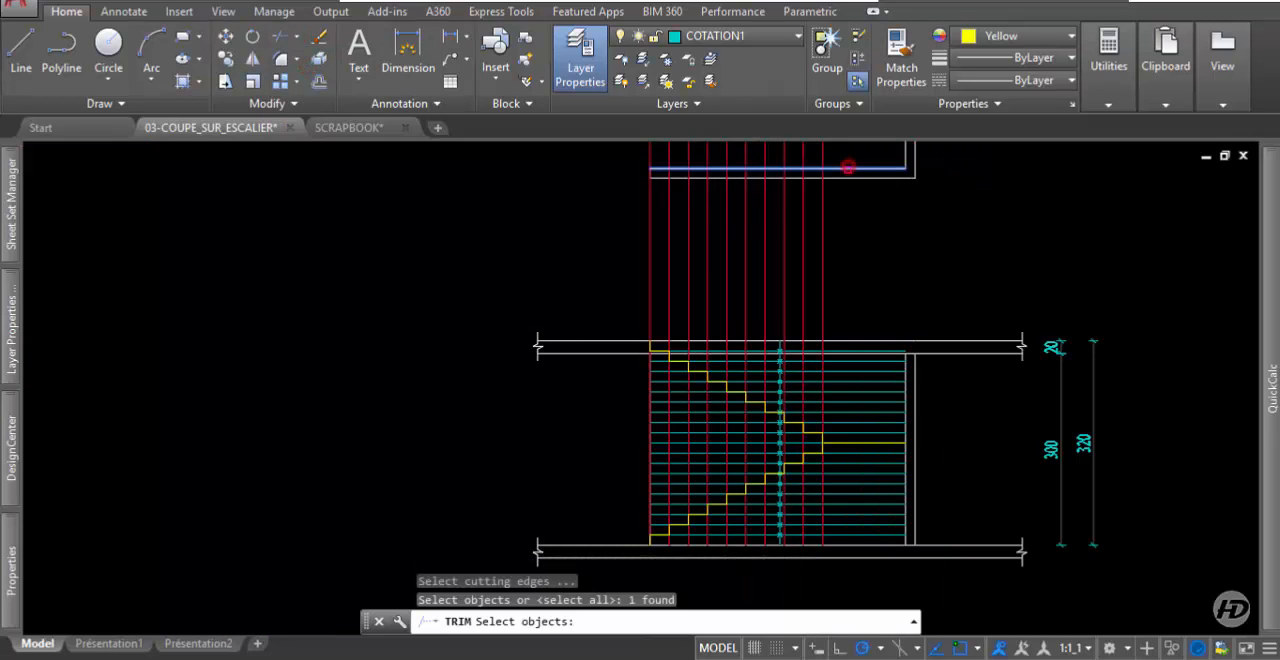
key(Return)
click(877, 223)
click(556, 234)
key(Return)
scroll(838, 457, up, 2)
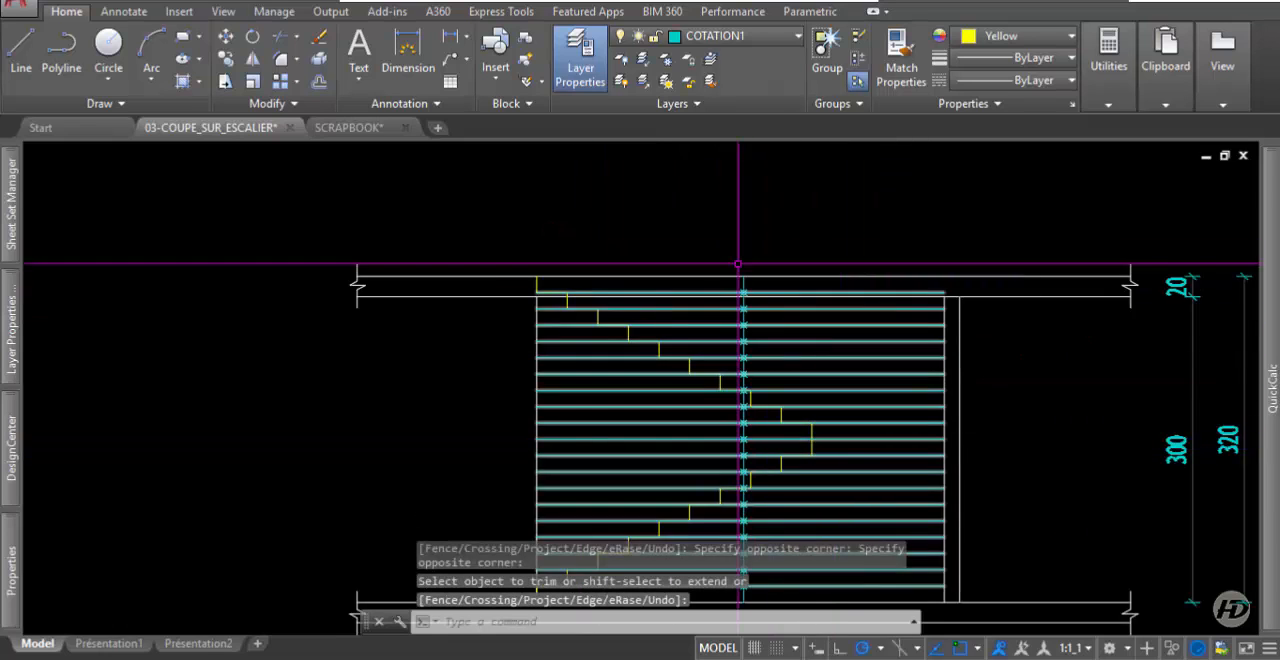
Delete the section's horizontal riser grid together with the divided vertical line and its point markers.
scroll(740, 240, down, 2)
click(740, 223)
click(814, 471)
scroll(840, 445, up, 2)
click(823, 443)
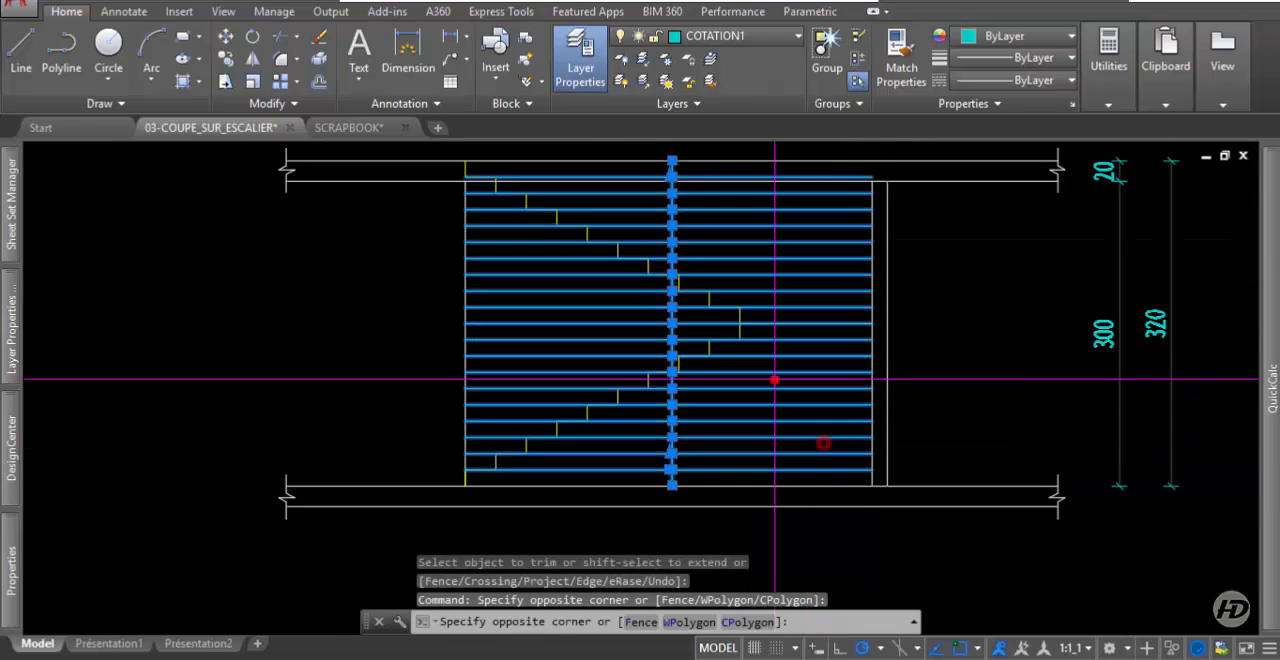
click(771, 377)
key(Delete)
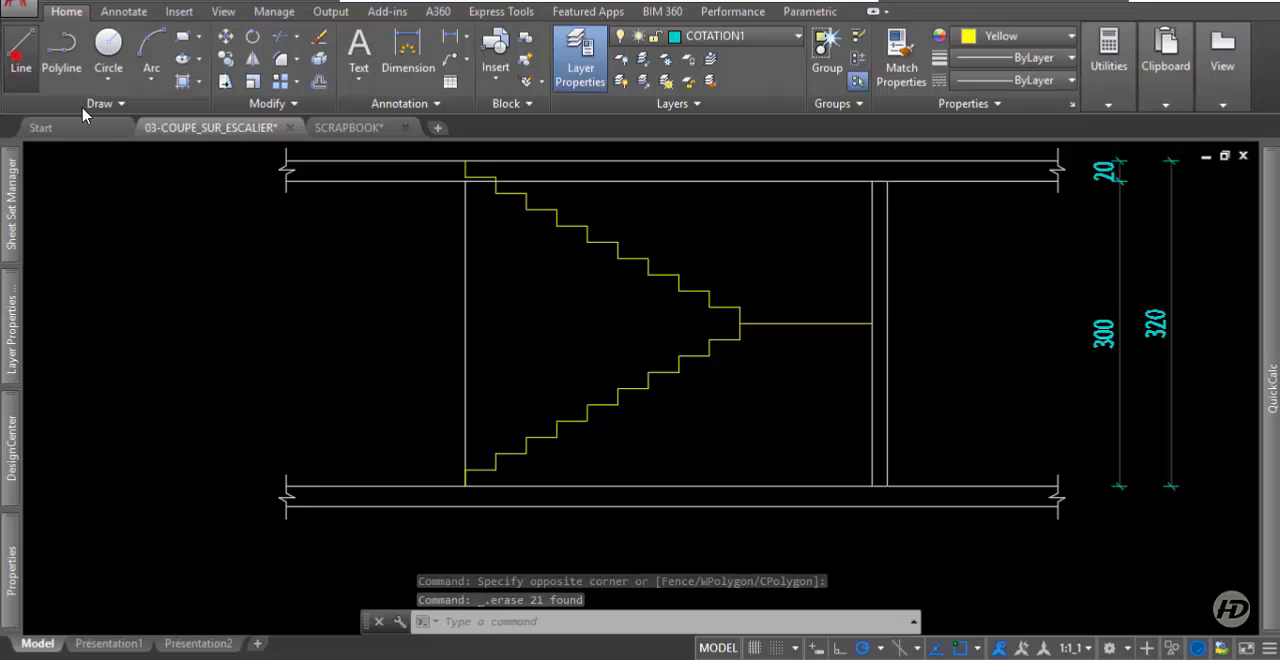
Draw a sloping line under the lower flight from the foot of its second riser to the foot of its tenth.
text(l)
key(Return)
click(495, 471)
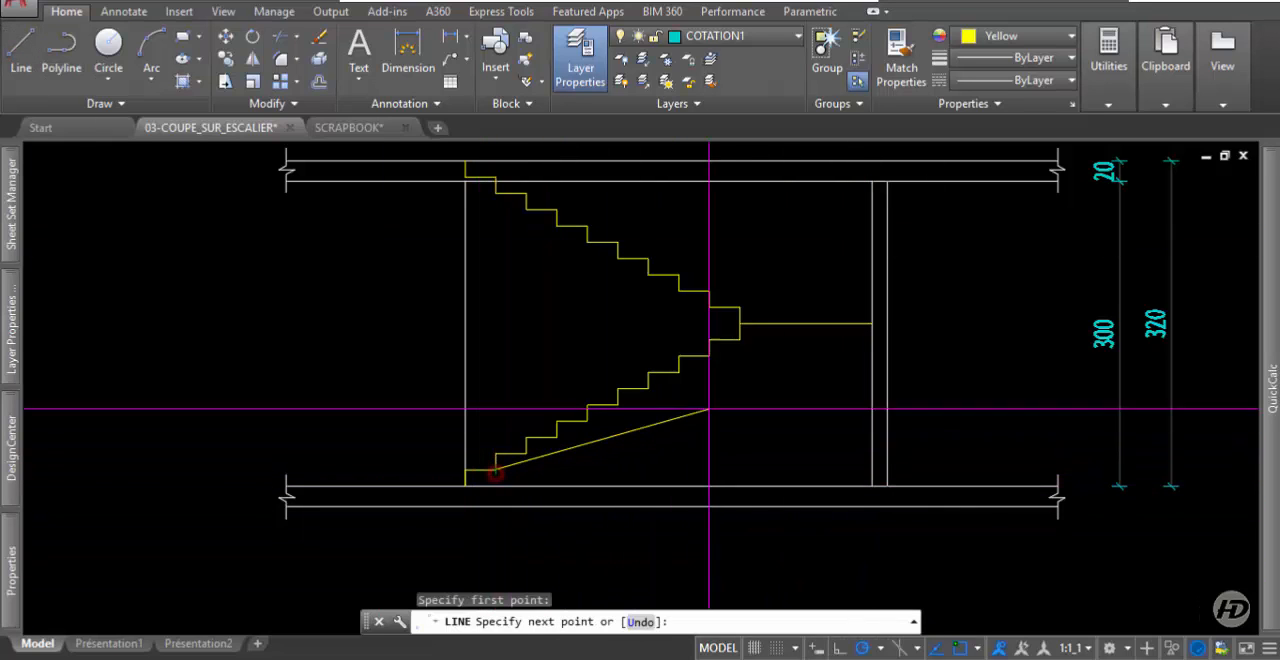
scroll(709, 408, up, 2)
click(740, 341)
key(Return)
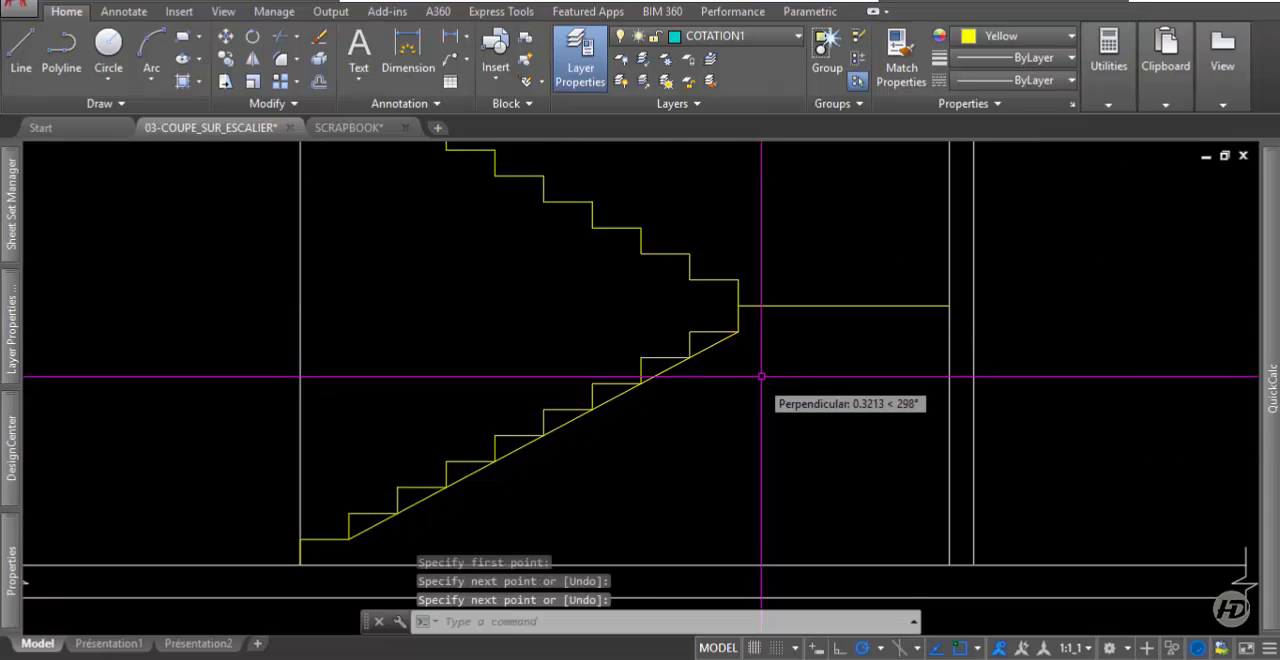
Draw a sloping line under the upper flight from the foot of its second riser to the foot of its ninth.
scroll(730, 416, down, 2)
key(Return)
click(705, 331)
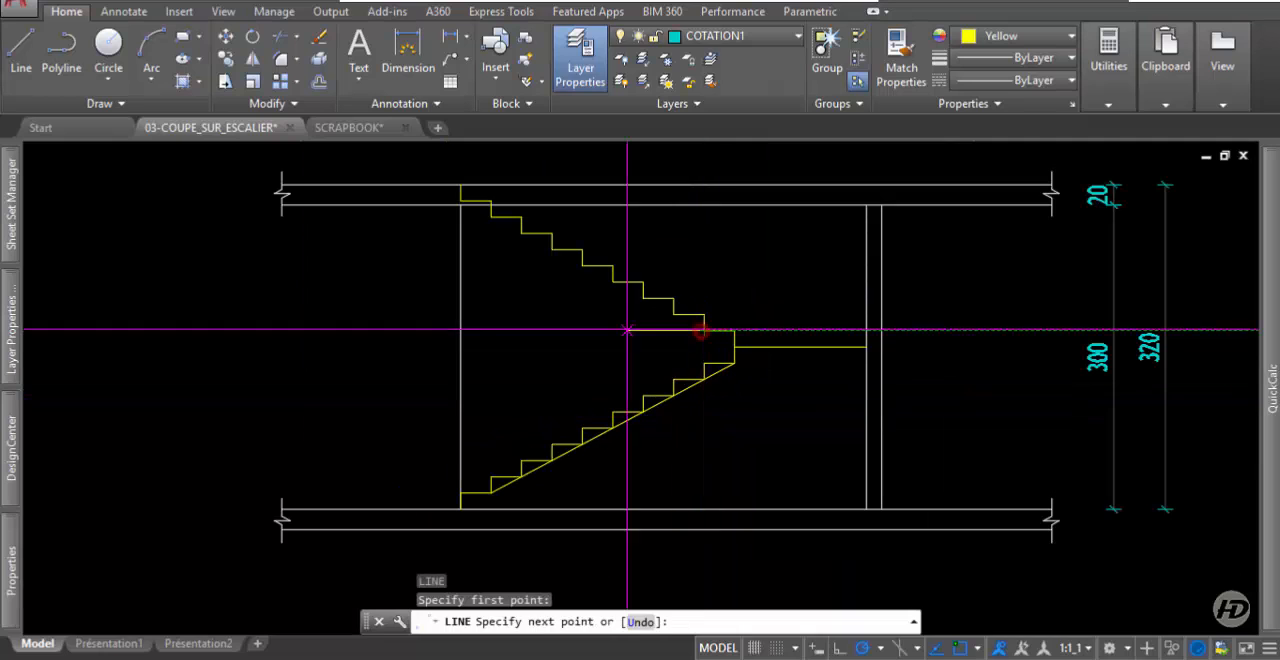
click(490, 209)
key(Return)
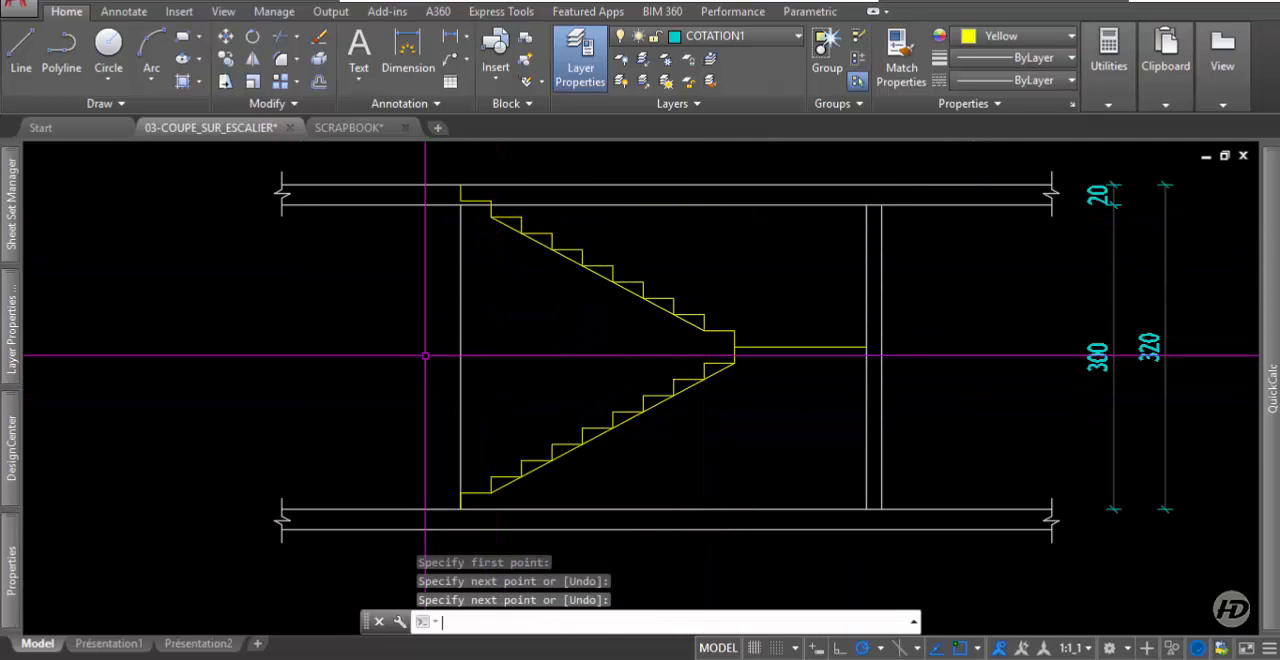
Offset the sloping lines of both flights 0.13 downward to form the undersides of the stair slabs.
click(319, 81)
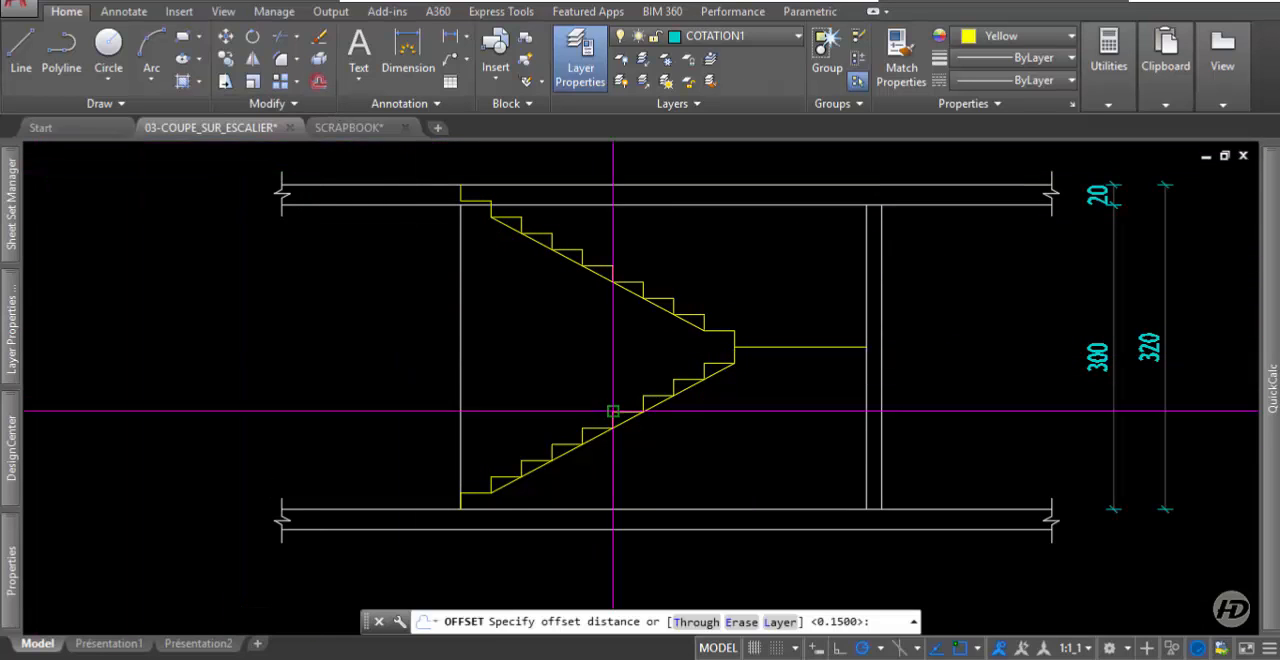
text(.13)
key(Return)
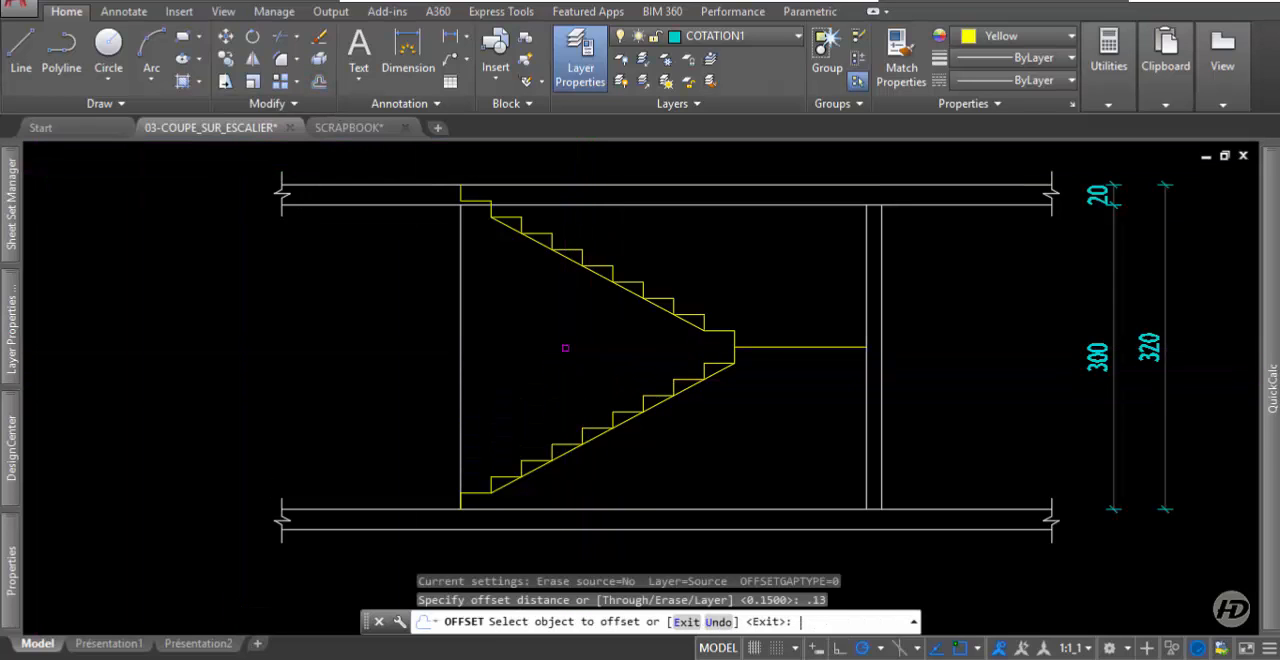
click(597, 270)
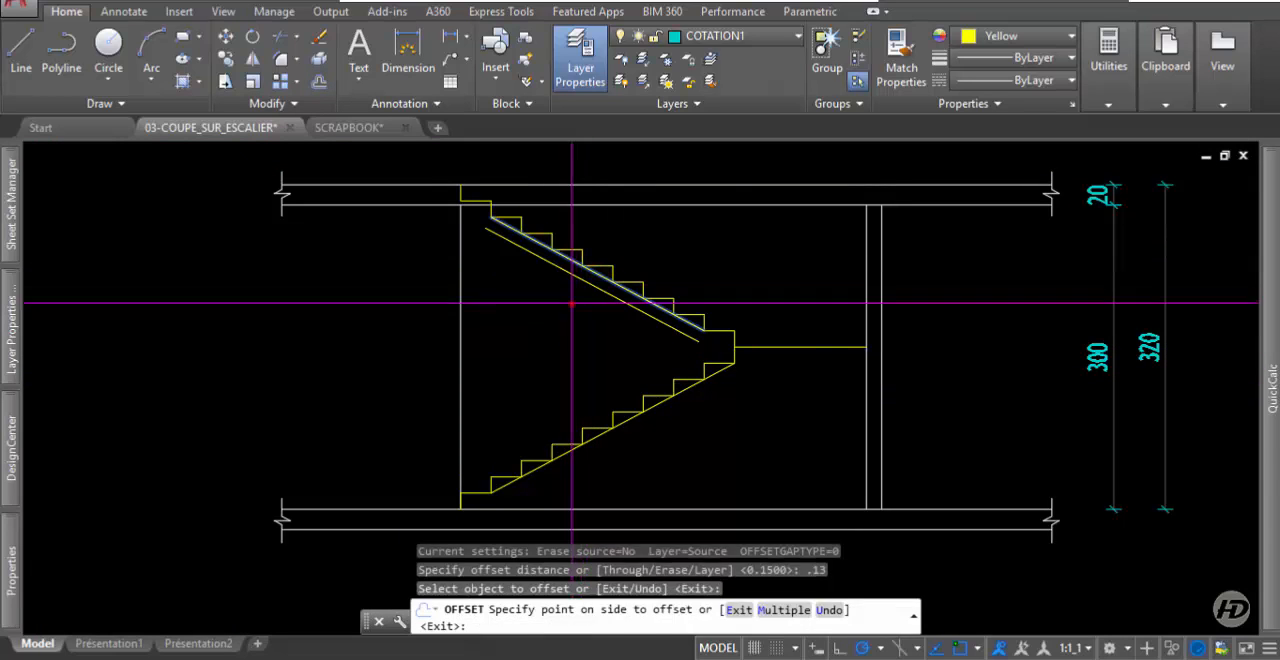
click(572, 303)
click(658, 402)
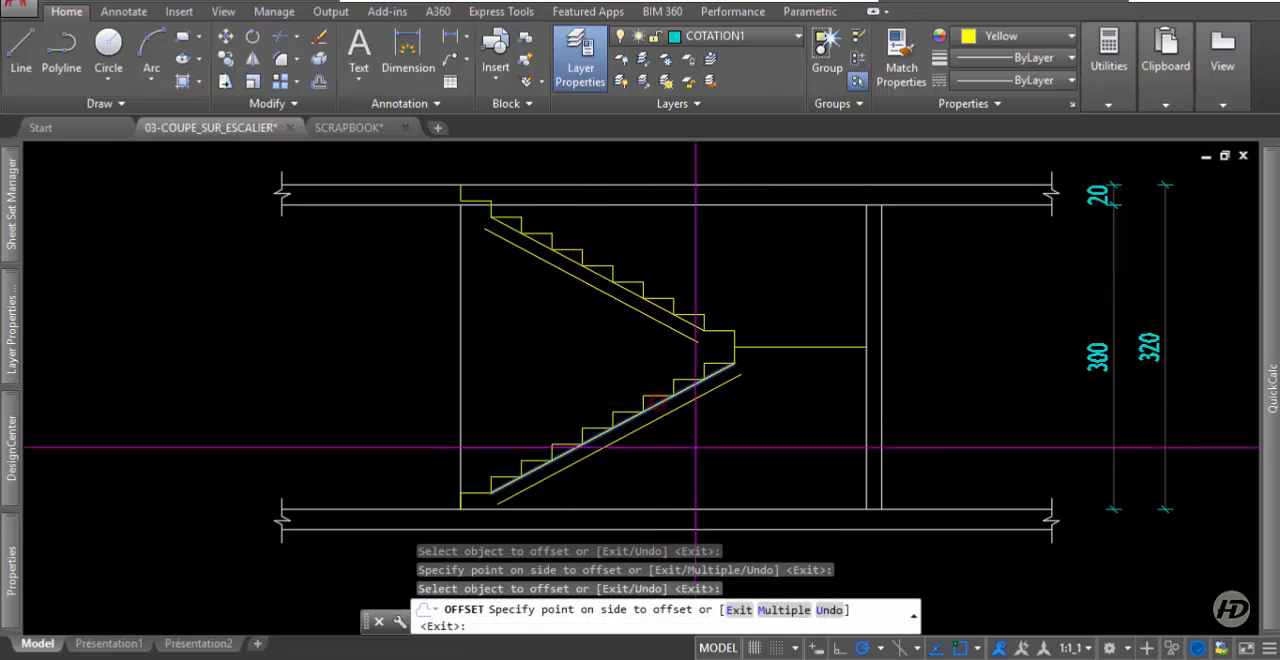
click(706, 460)
key(Return)
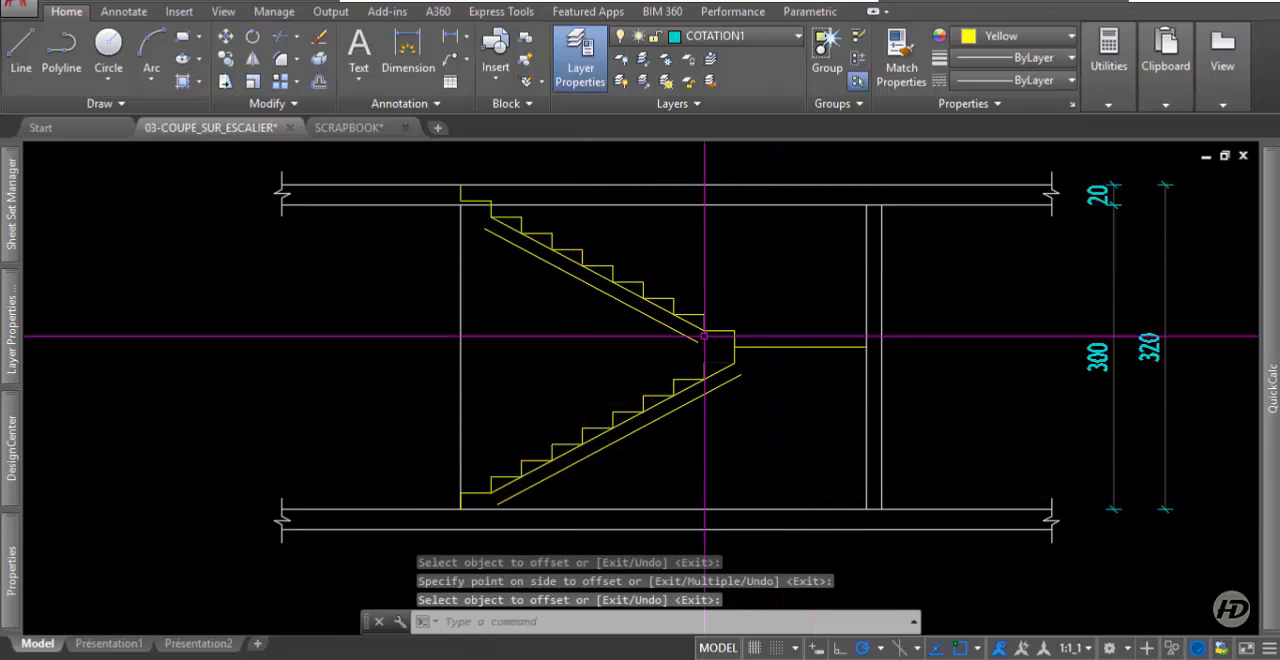
Offset the lower stair and landing polyline 0.15 downward to create the landing's underside.
scroll(690, 338, up, 4)
scroll(694, 400, down, 4)
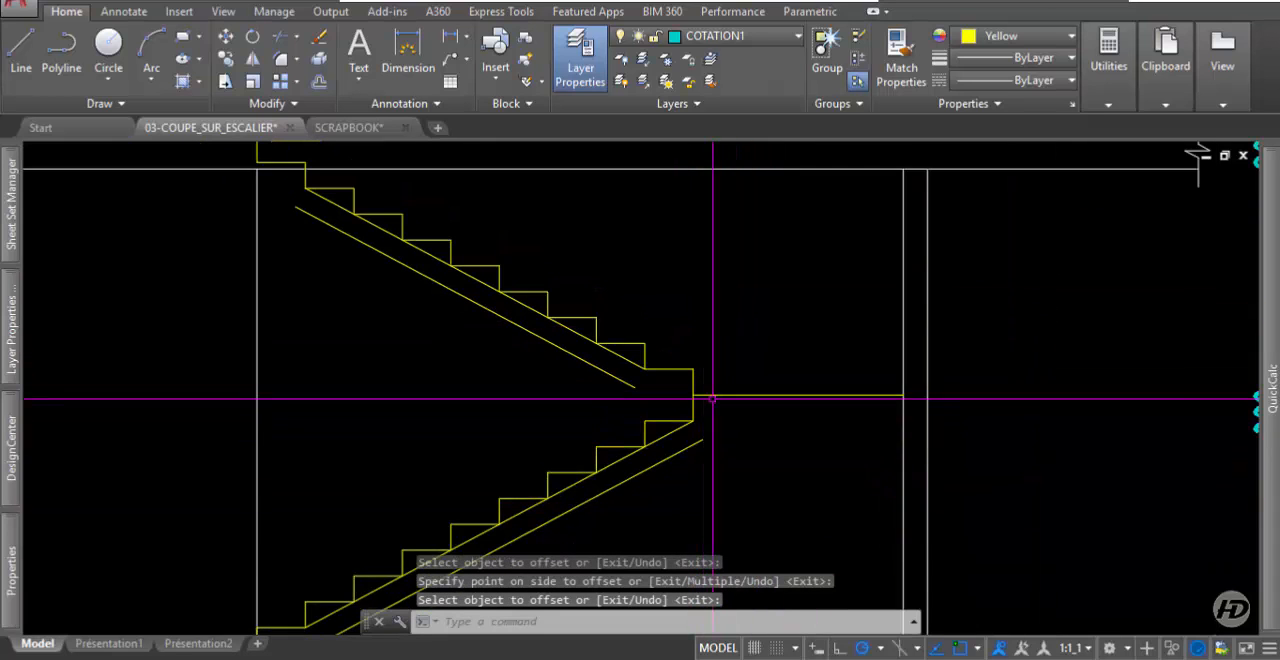
scroll(710, 399, up, 4)
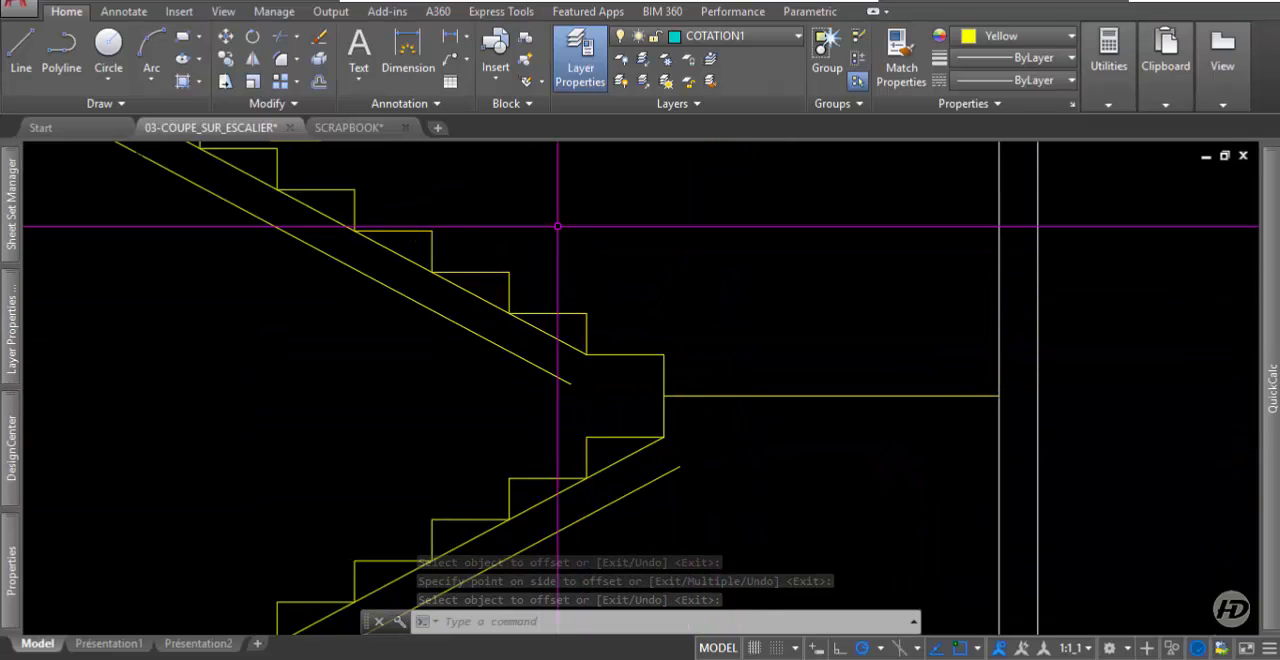
key(Return)
text(.15)
key(Return)
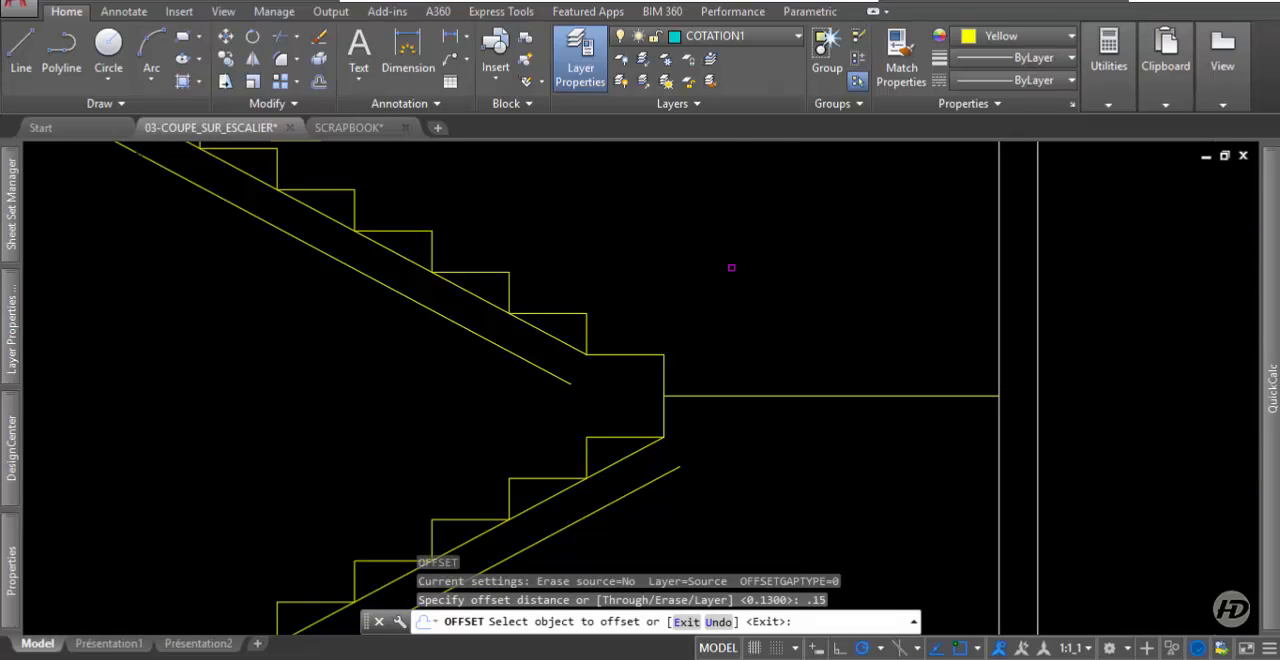
click(839, 397)
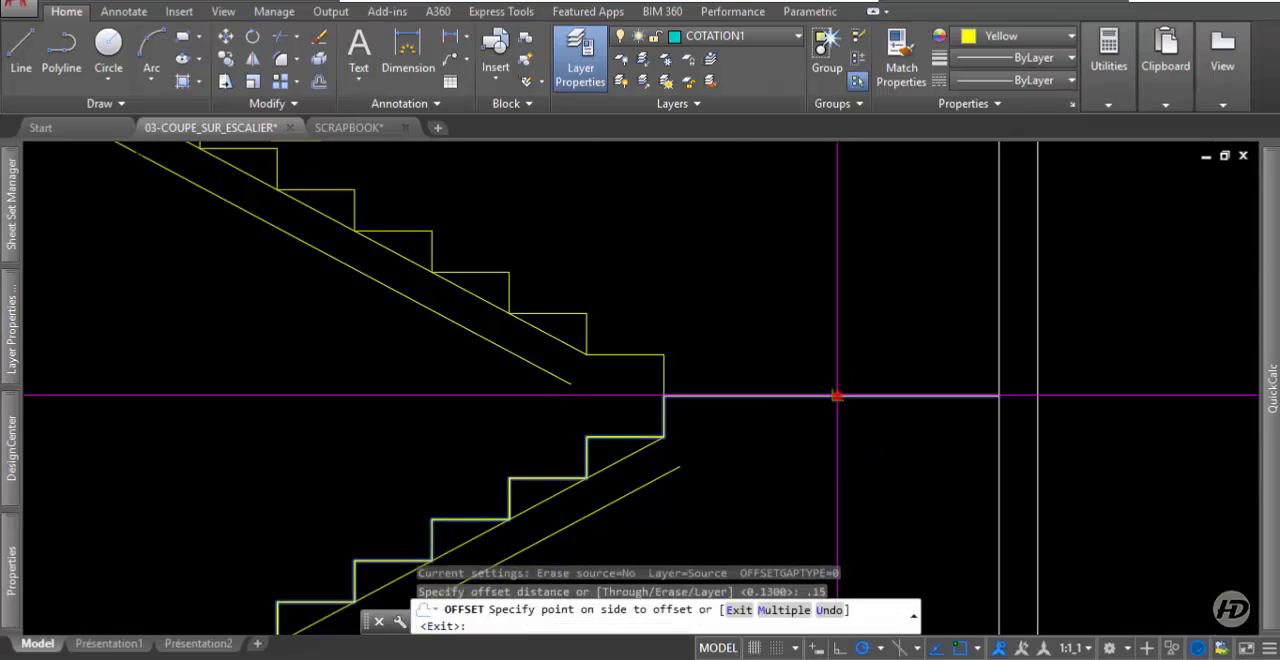
click(806, 477)
key(Return)
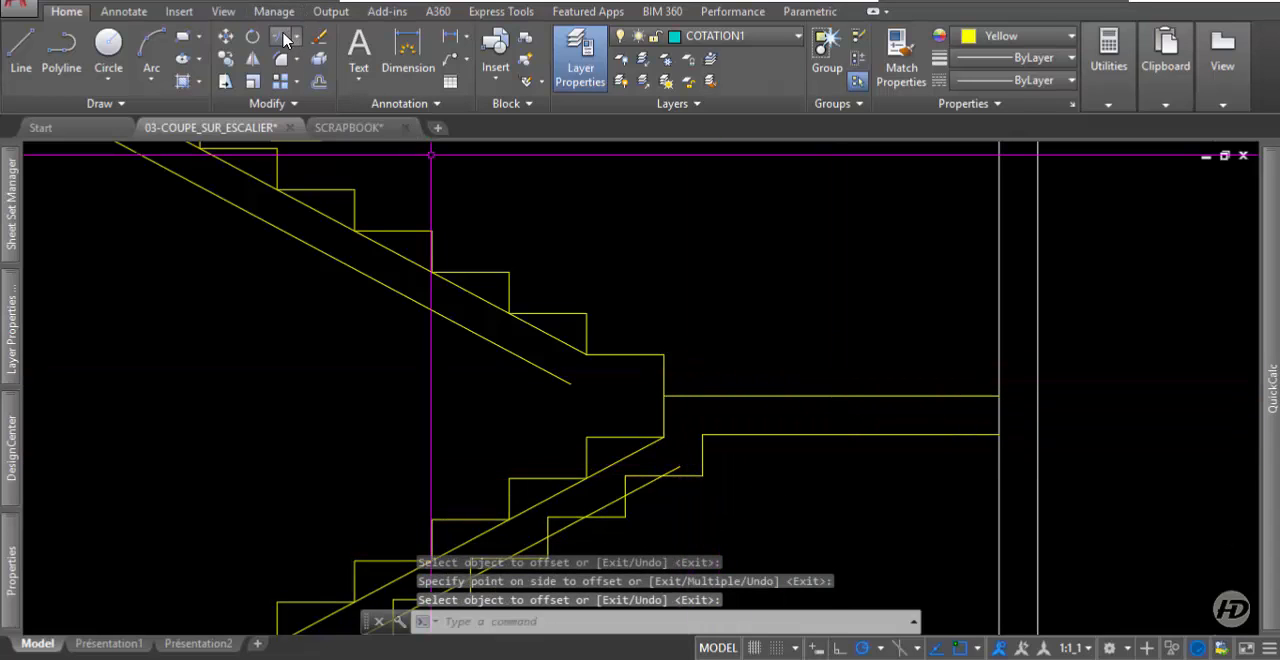
Trim the offset polyline at the landing and delete its stepped remainder, keeping only the landing's underside line.
click(281, 37)
key(Return)
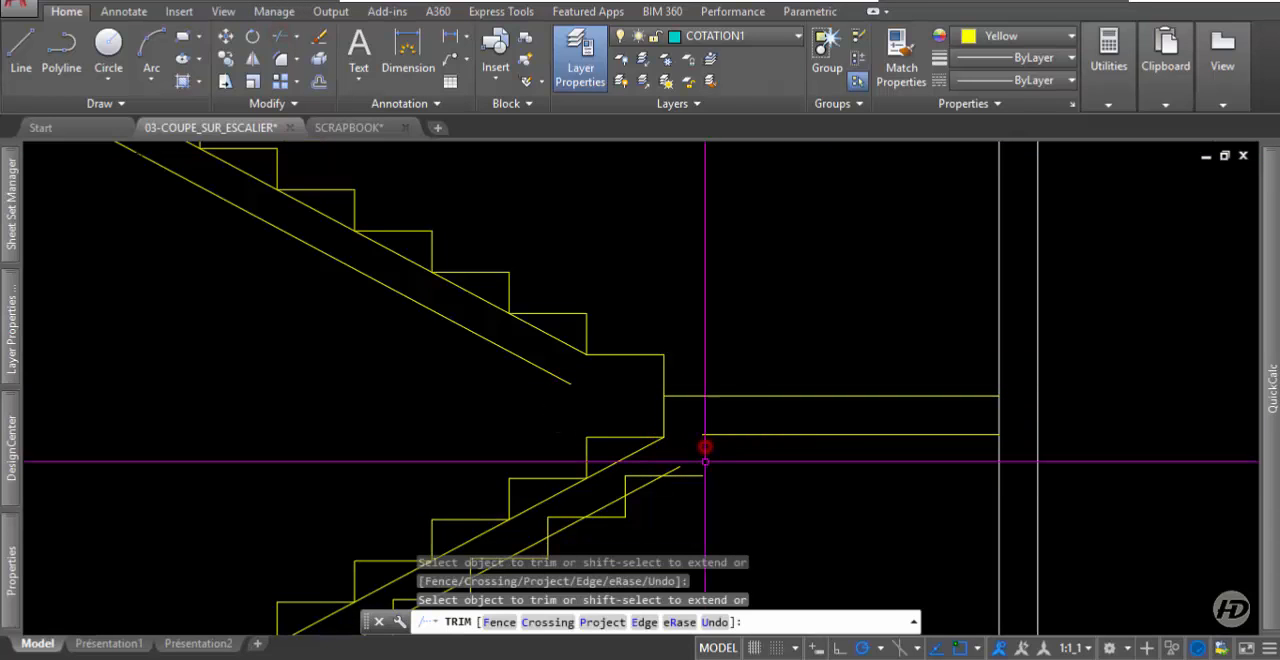
click(703, 448)
key(Escape)
key(Delete)
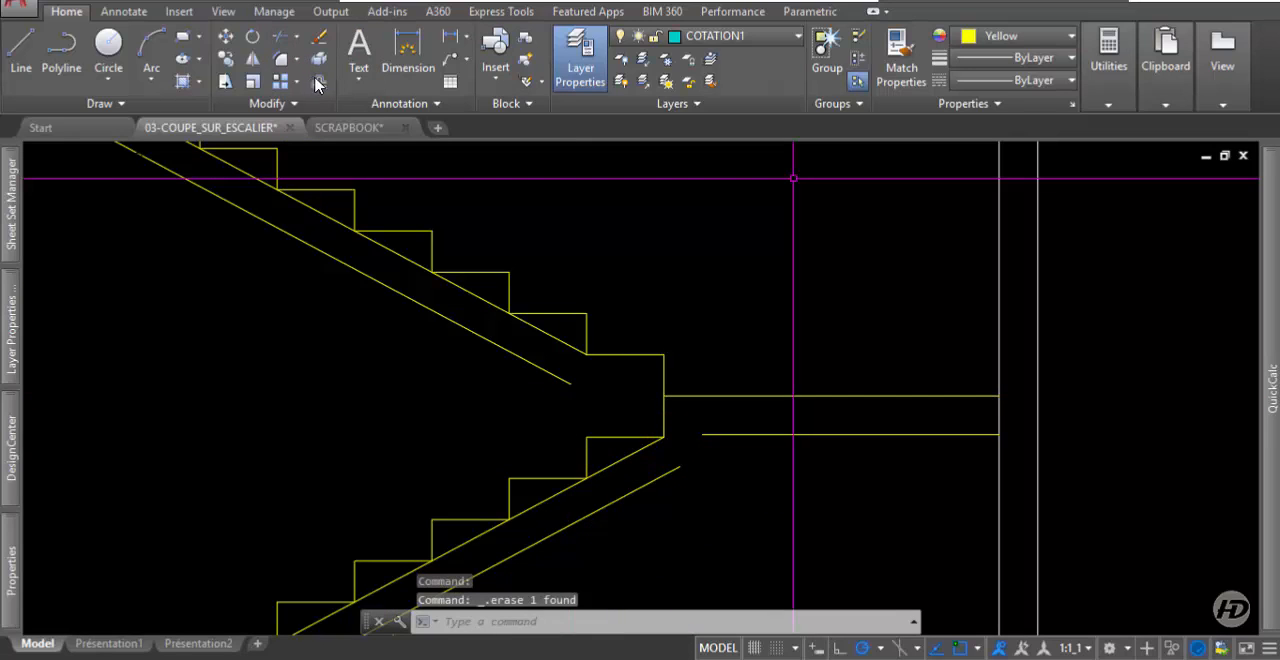
Fillet the lower flight's underside line with the landing's underside line so they meet at a corner.
click(283, 82)
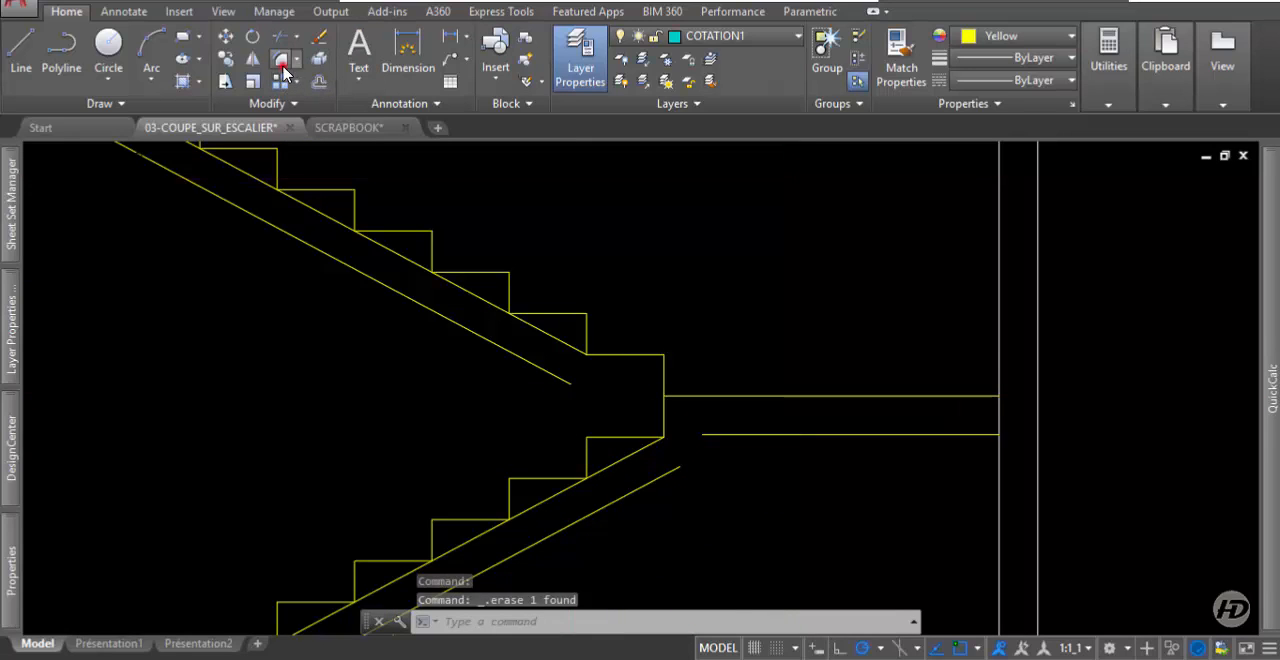
click(654, 482)
click(793, 437)
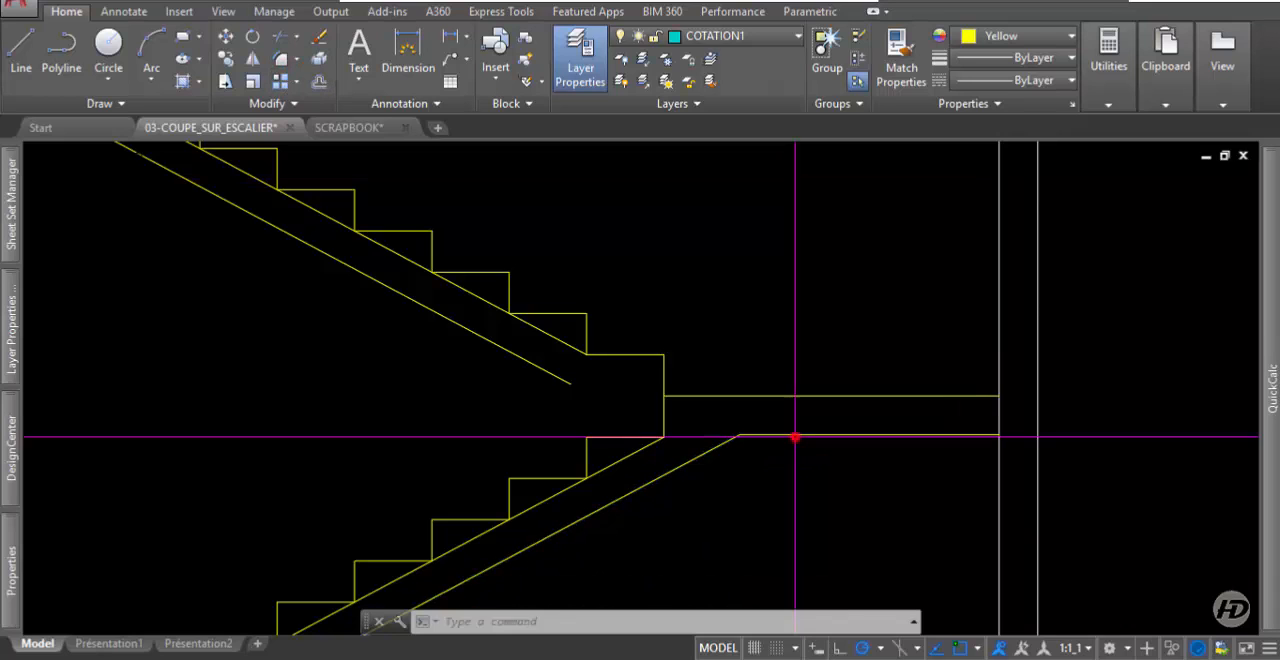
Delete the sloping construction lines running along the foot of the steps on both the lower and upper flights.
scroll(700, 300, down, 5)
scroll(623, 415, up, 5)
click(623, 415)
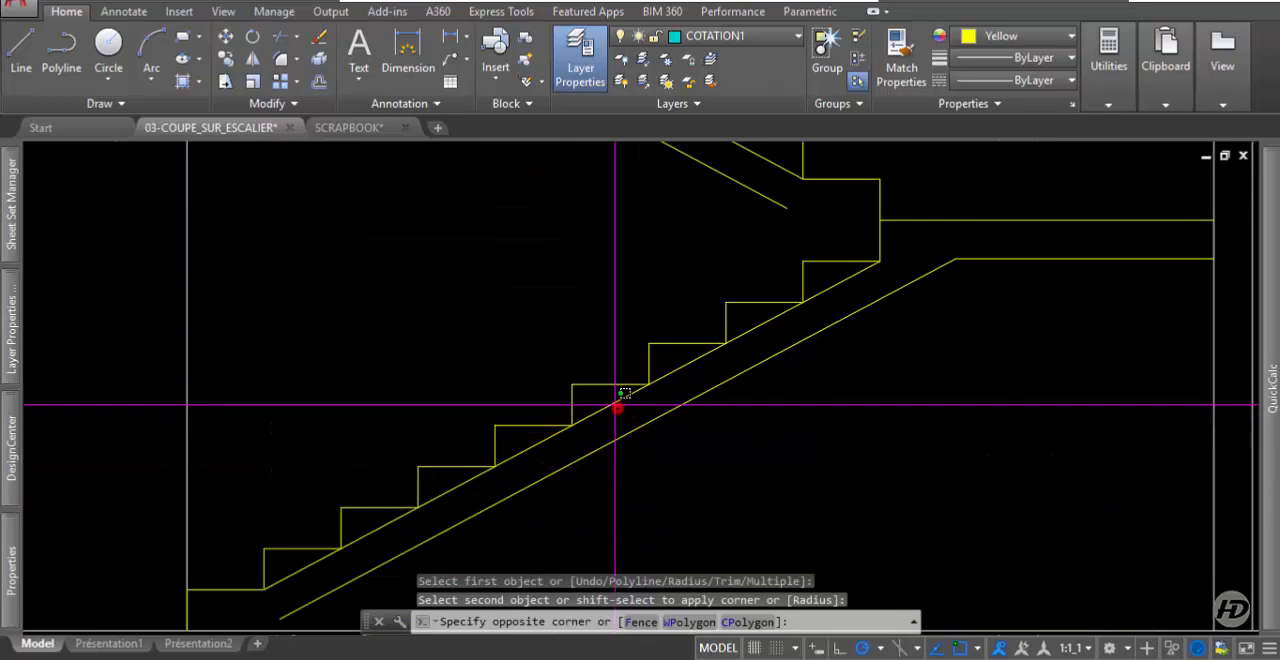
click(608, 405)
key(Delete)
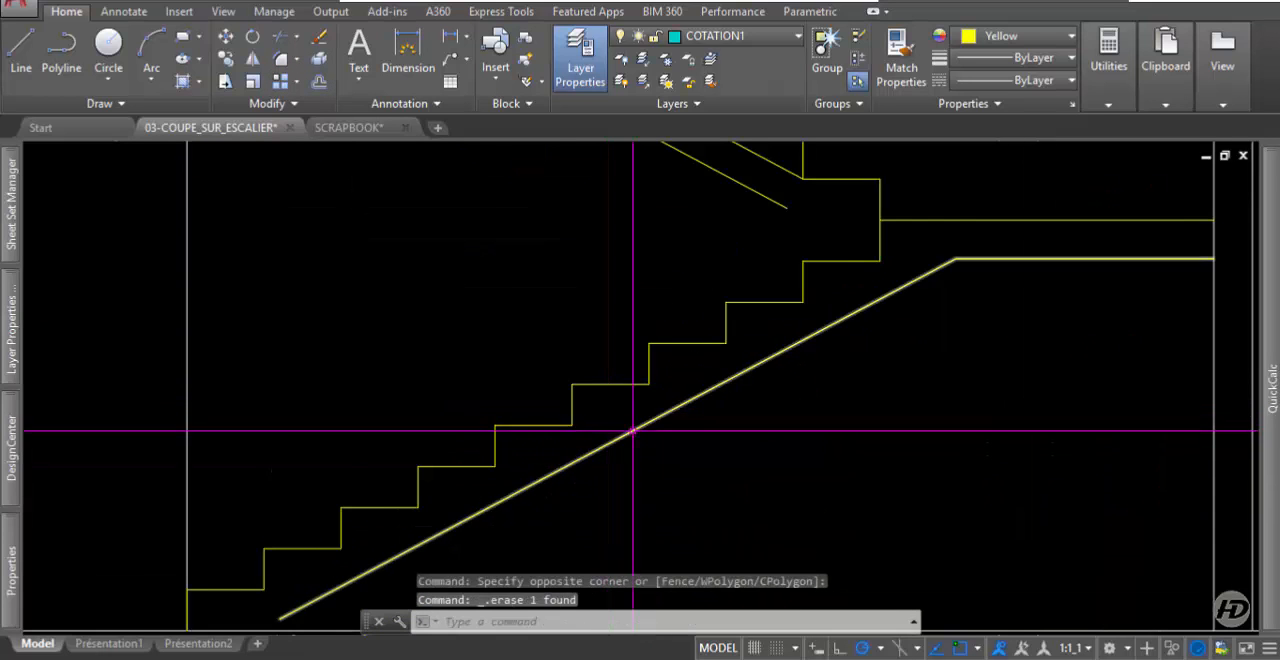
scroll(520, 257, down, 5)
scroll(567, 235, up, 3)
click(567, 235)
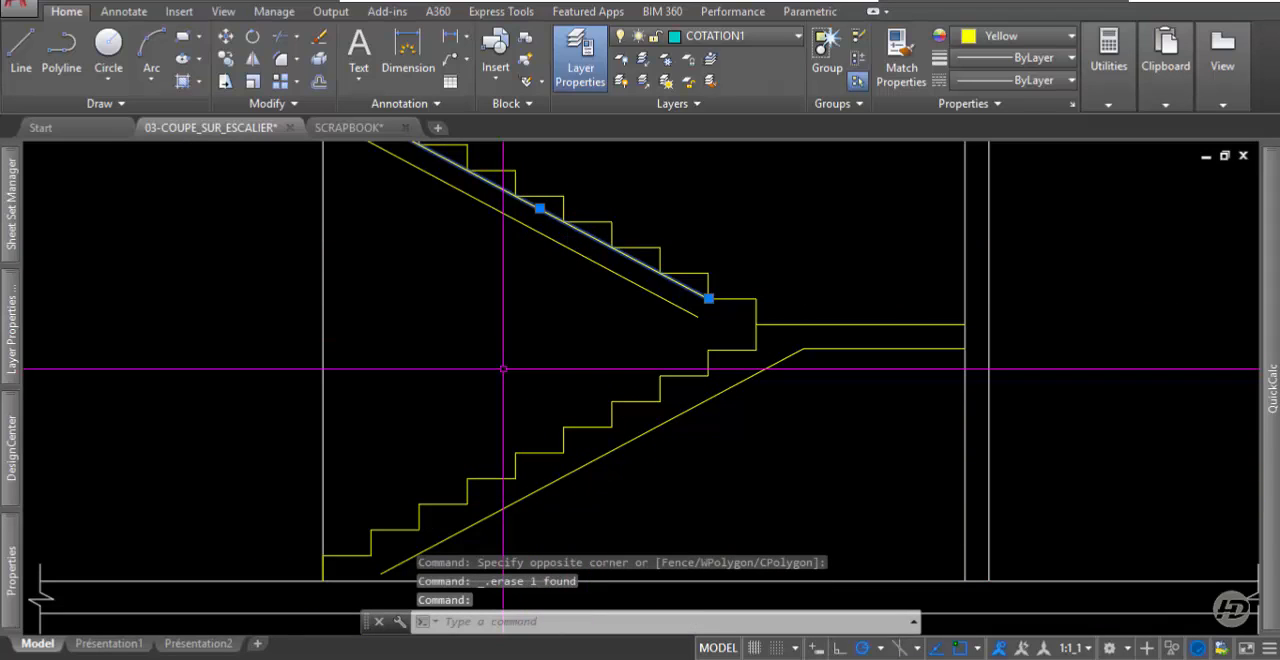
key(Delete)
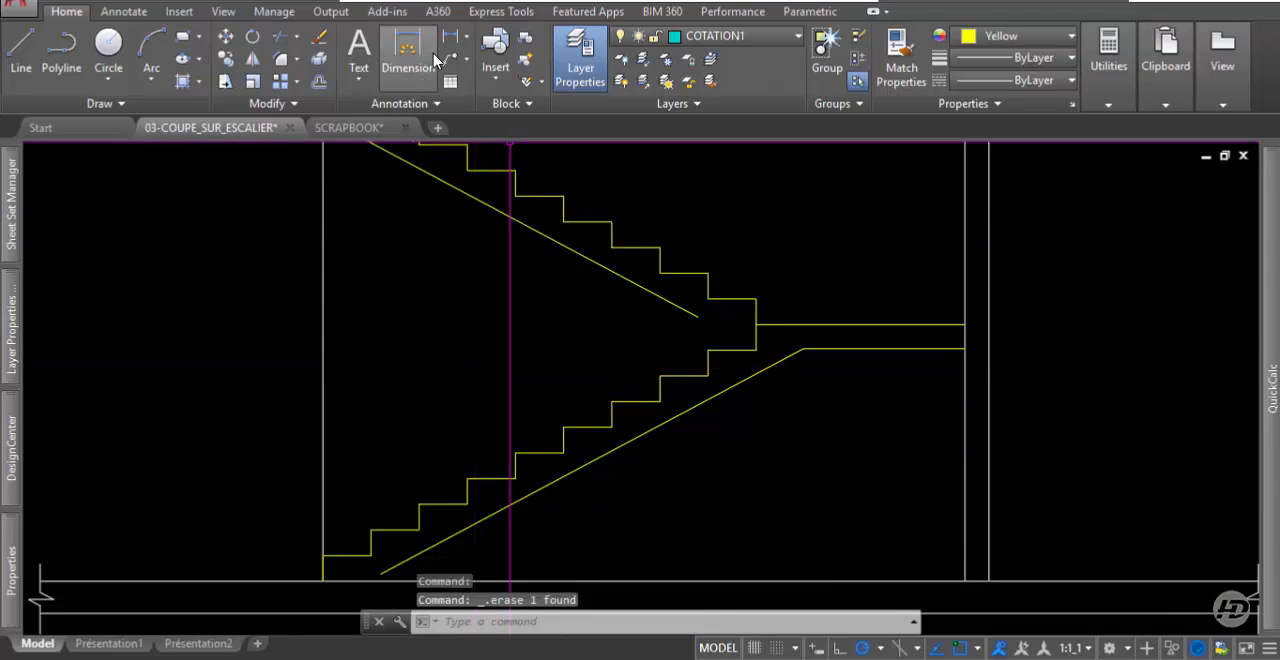
Draw a short vertical line from the lower end of the lower flight's underside down to the ground floor line.
click(35, 60)
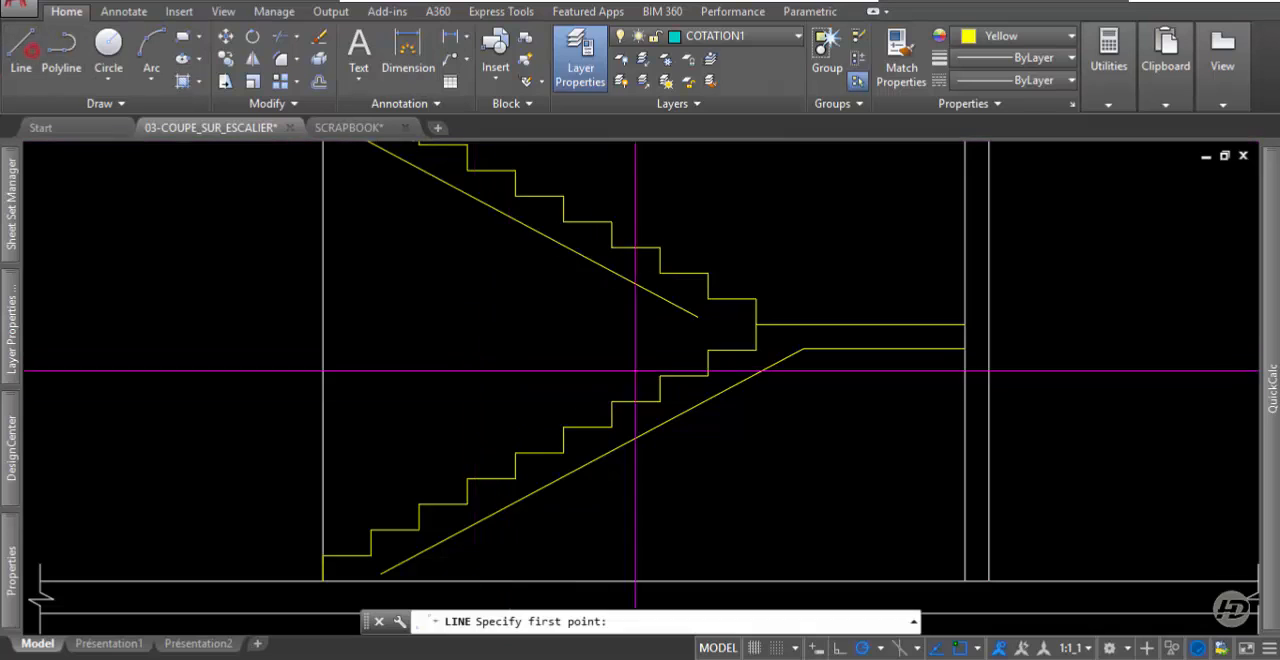
scroll(491, 514, up, 6)
click(415, 443)
click(415, 457)
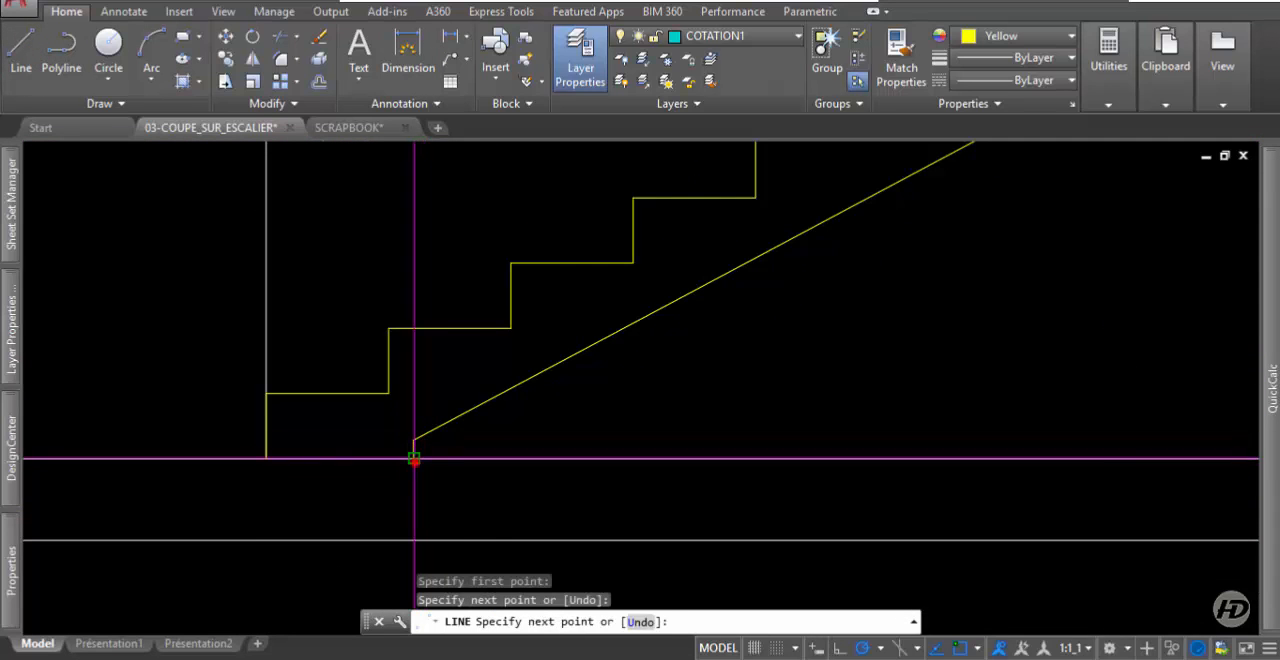
scroll(463, 471, down, 2)
key(Return)
scroll(429, 486, down, 4)
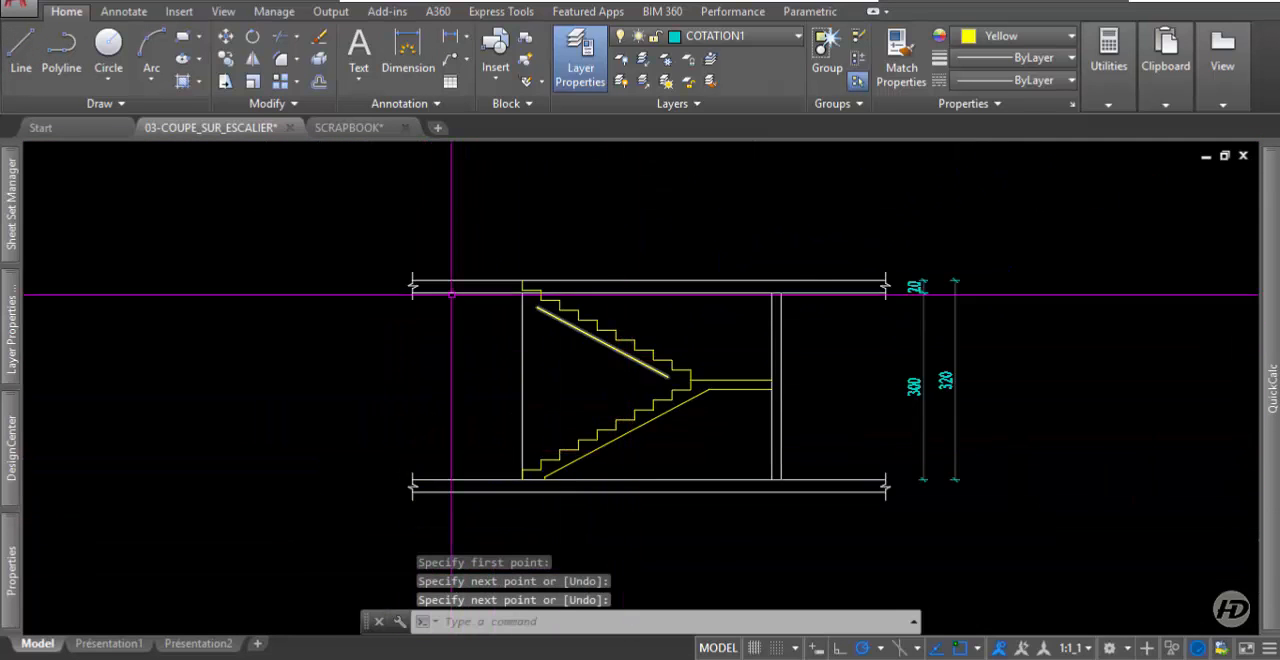
Extend the upper end of the upper flight's underside line to the stairwell's left wall line.
scroll(463, 282, up, 6)
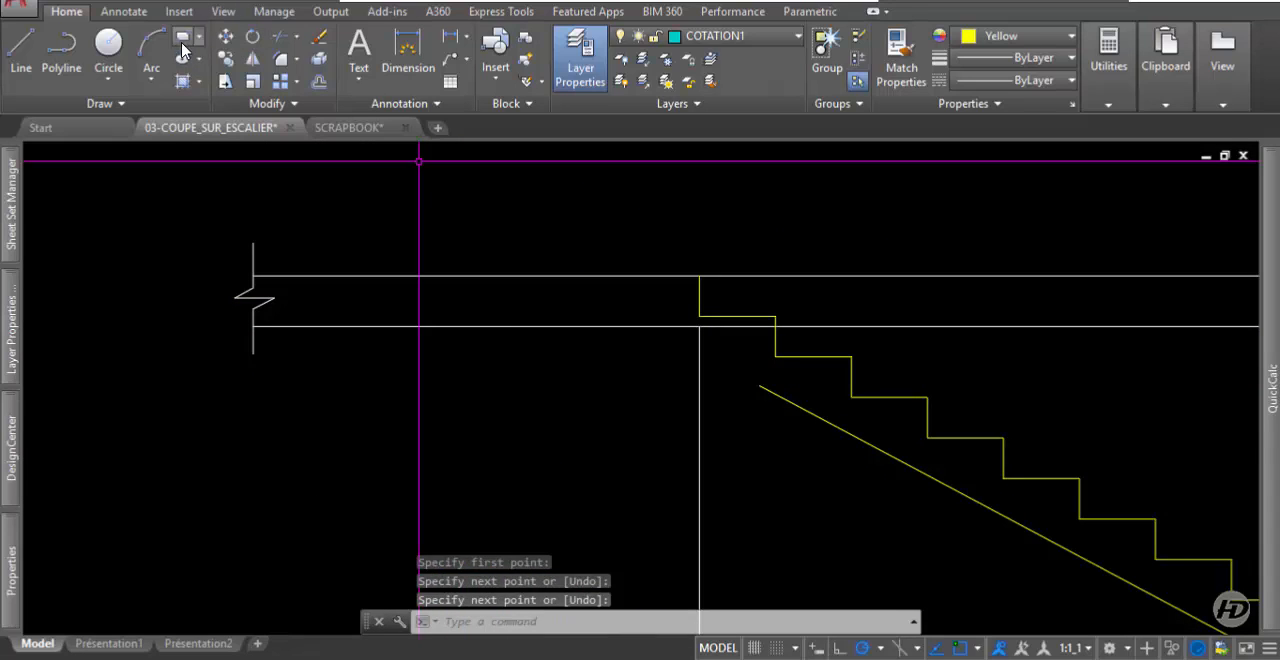
click(298, 37)
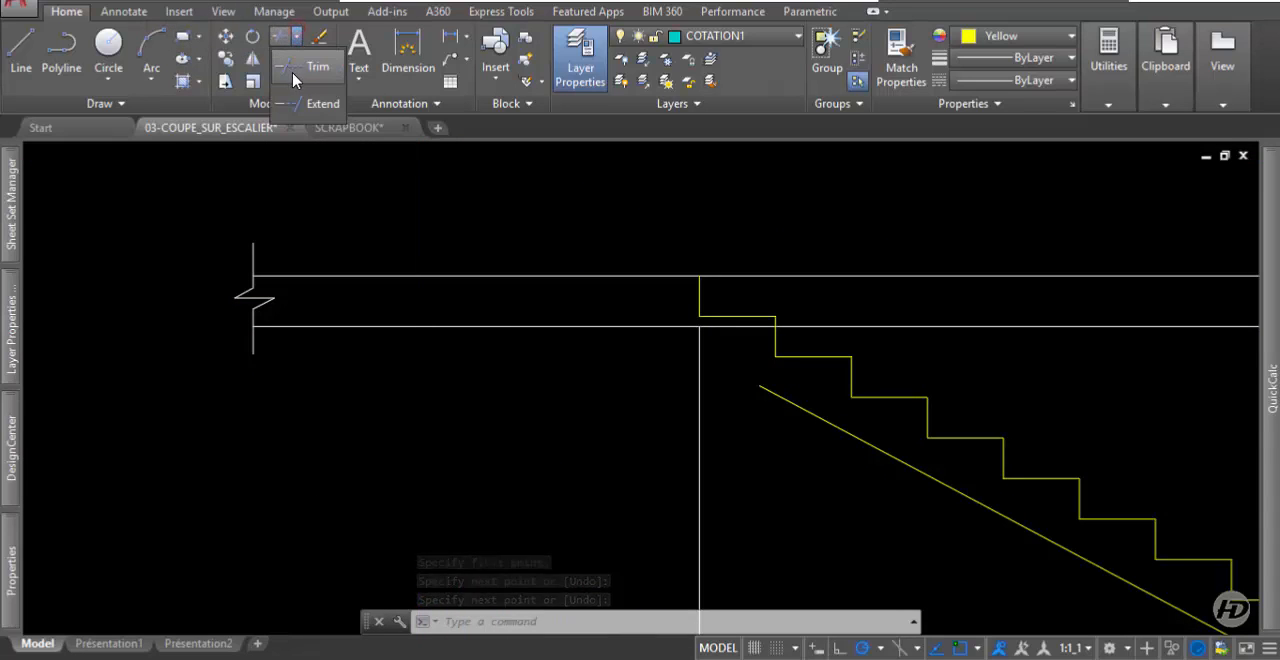
click(287, 80)
click(806, 391)
click(769, 458)
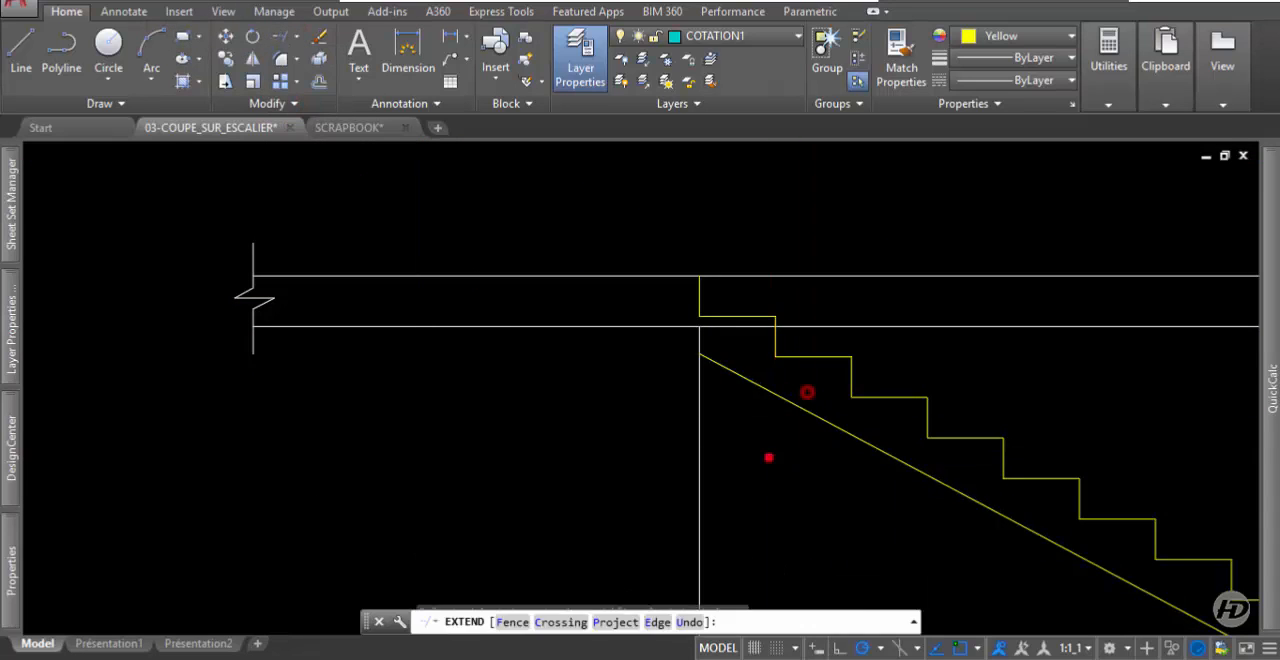
middle_drag(757, 383, 633, 346)
key(Return)
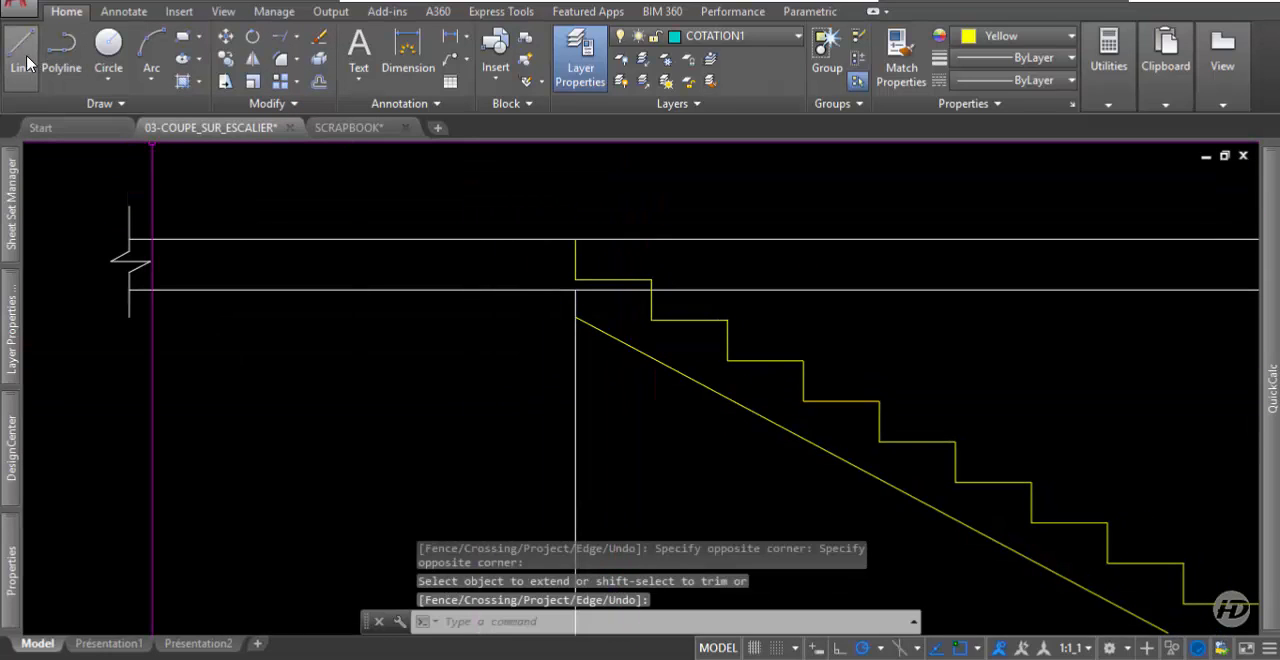
Offset the upper floor slab's underside line 0.25 downward to mark the depth of the beam.
click(319, 81)
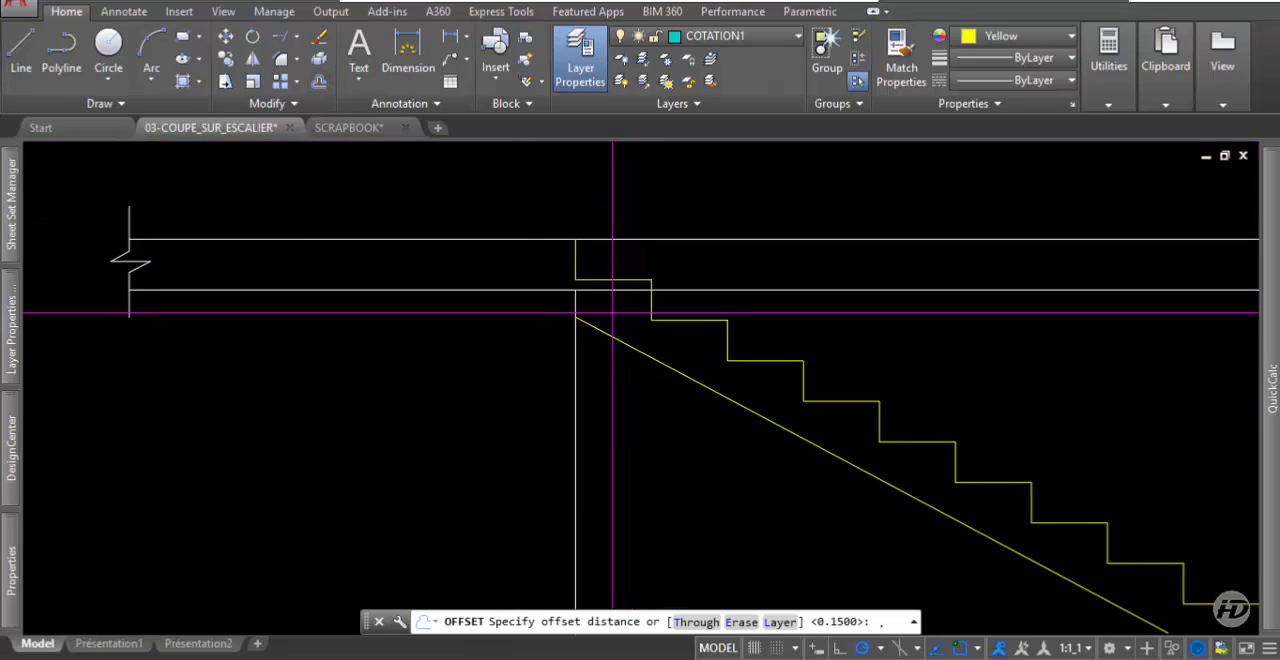
text(.25)
key(Return)
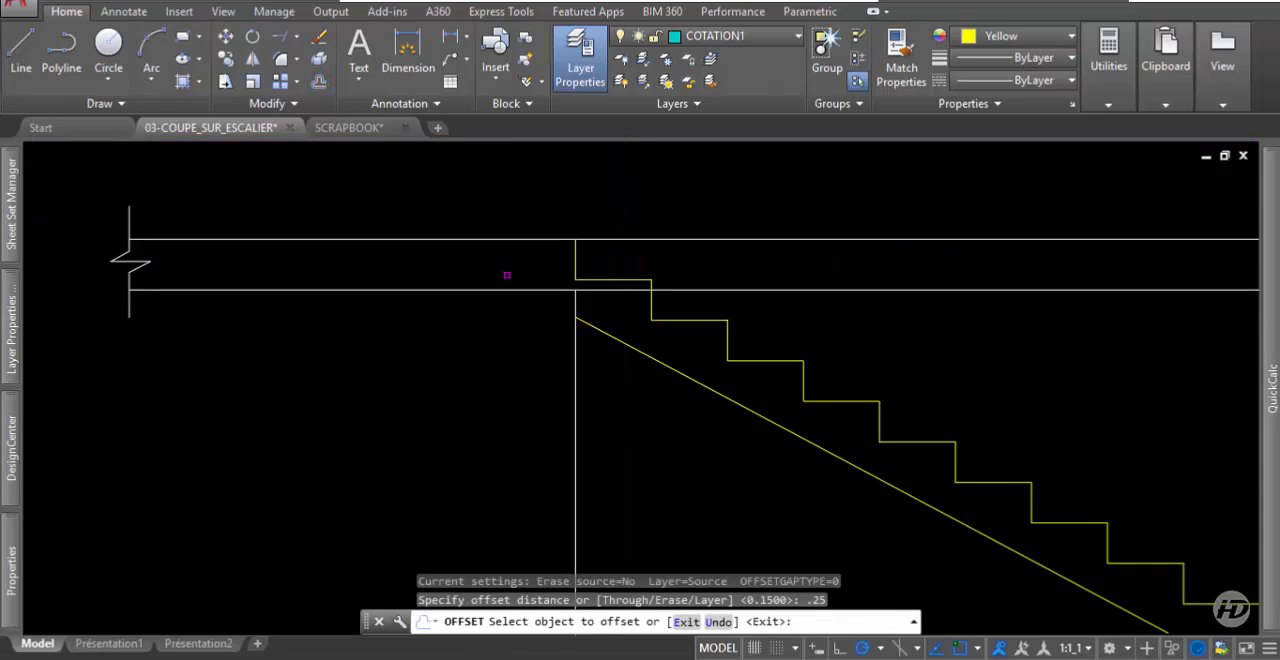
click(534, 291)
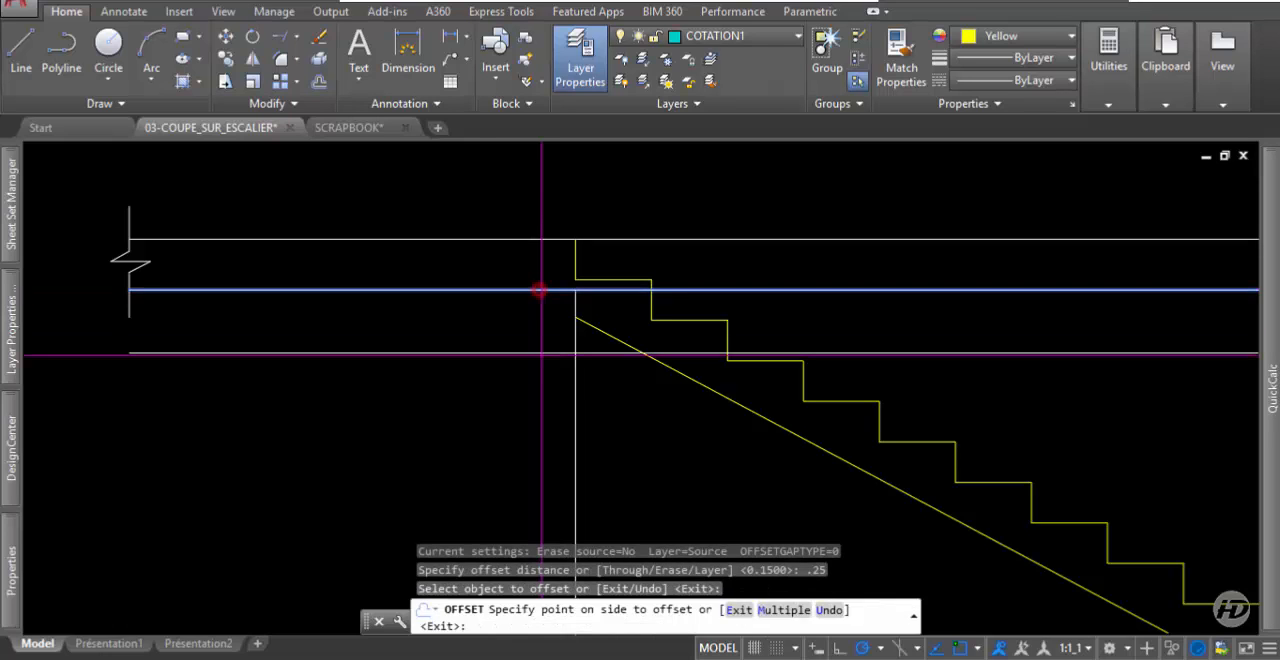
click(543, 369)
click(577, 339)
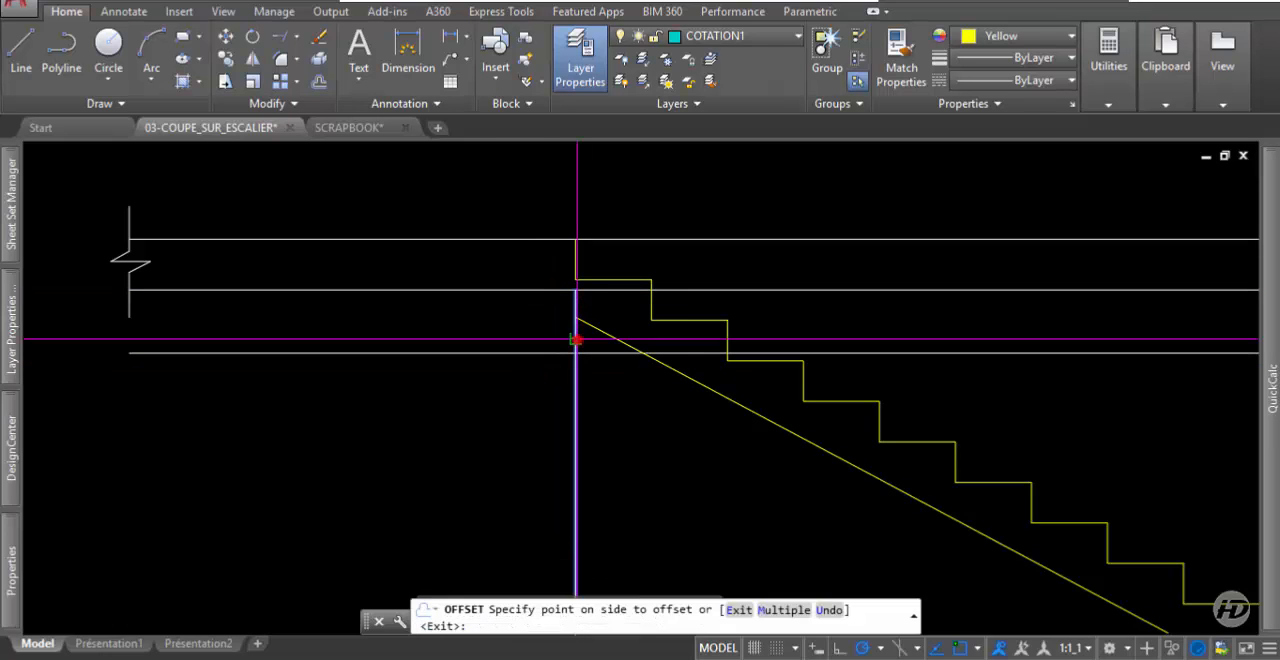
key(Return)
Offset the stairwell's left wall line 0.15 to the left, away from the stairs, for the beam's width.
key(Return)
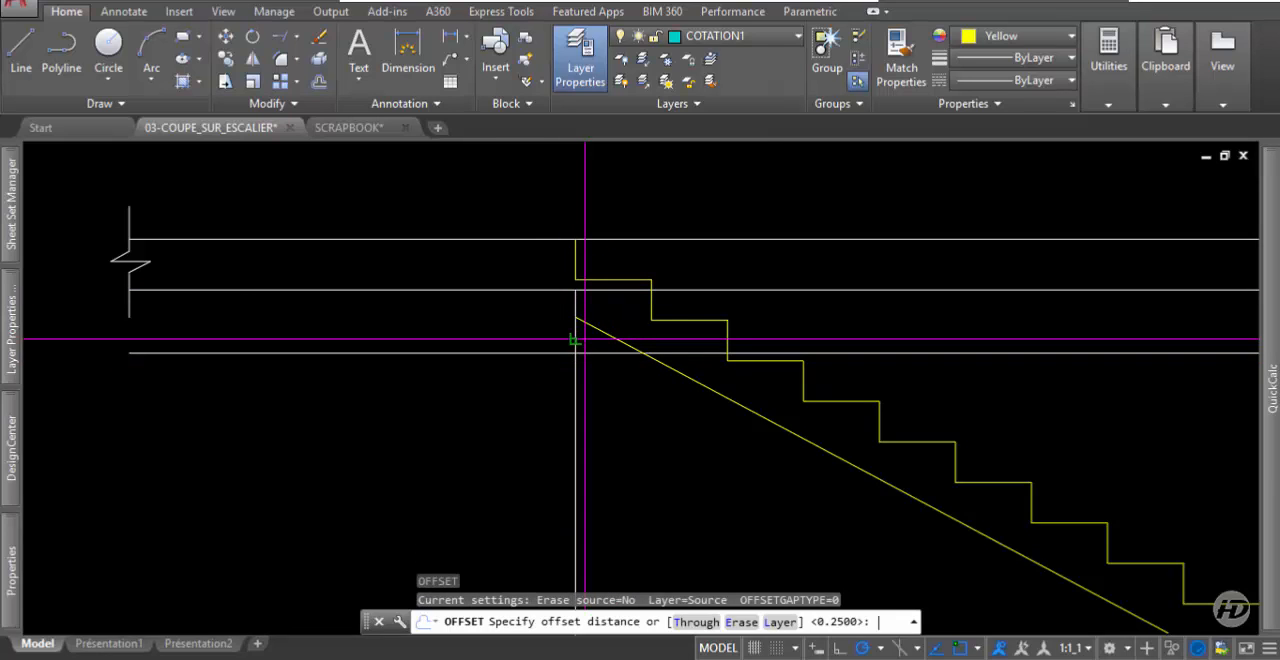
text(.15)
key(Return)
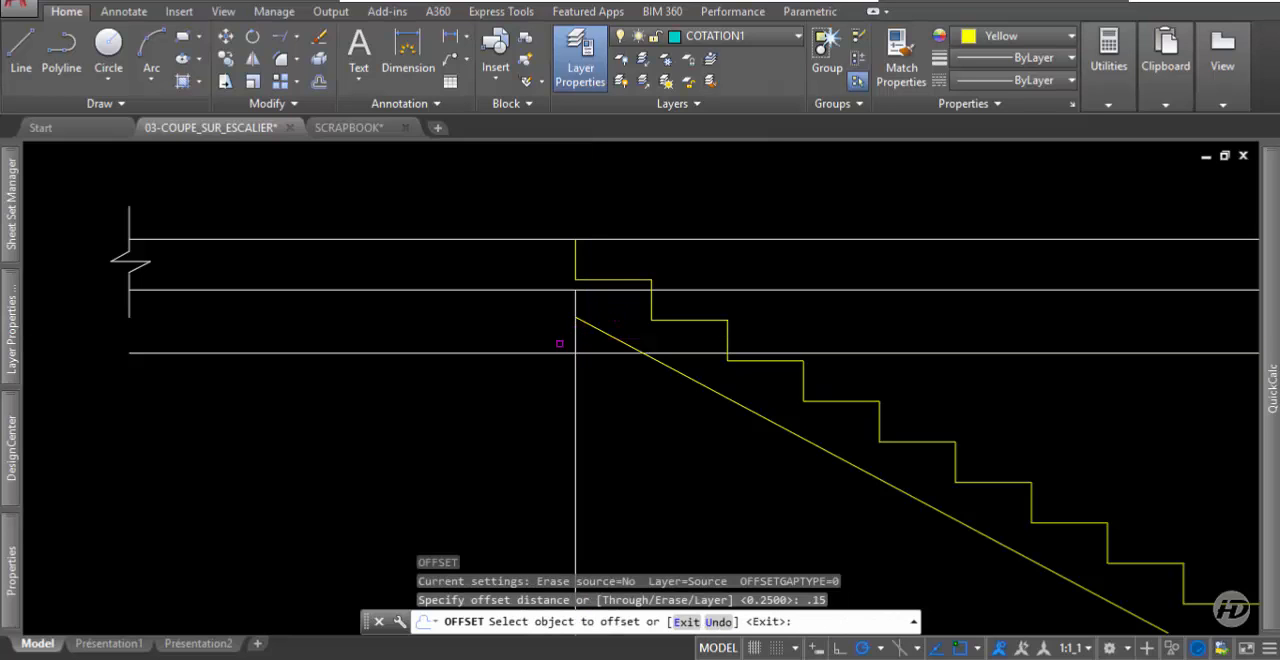
click(575, 344)
click(474, 340)
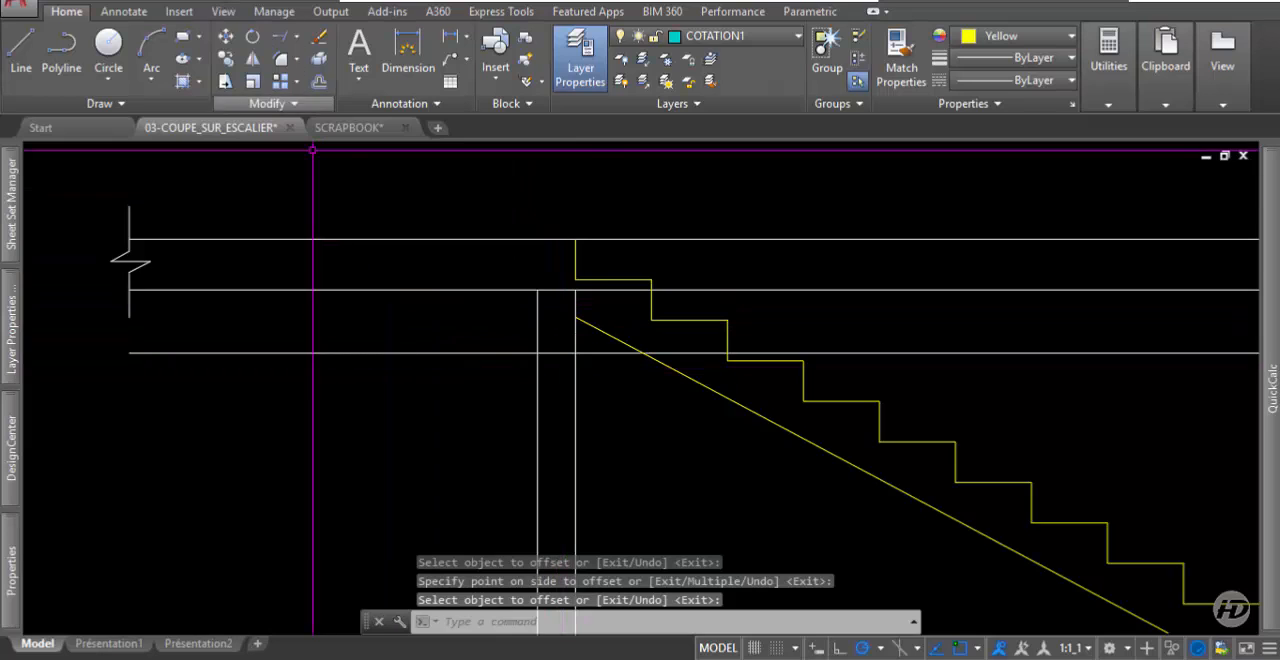
Extend the stairwell's left wall line up past the slab underside to the uppermost stair tread.
scroll(448, 323, down, 2)
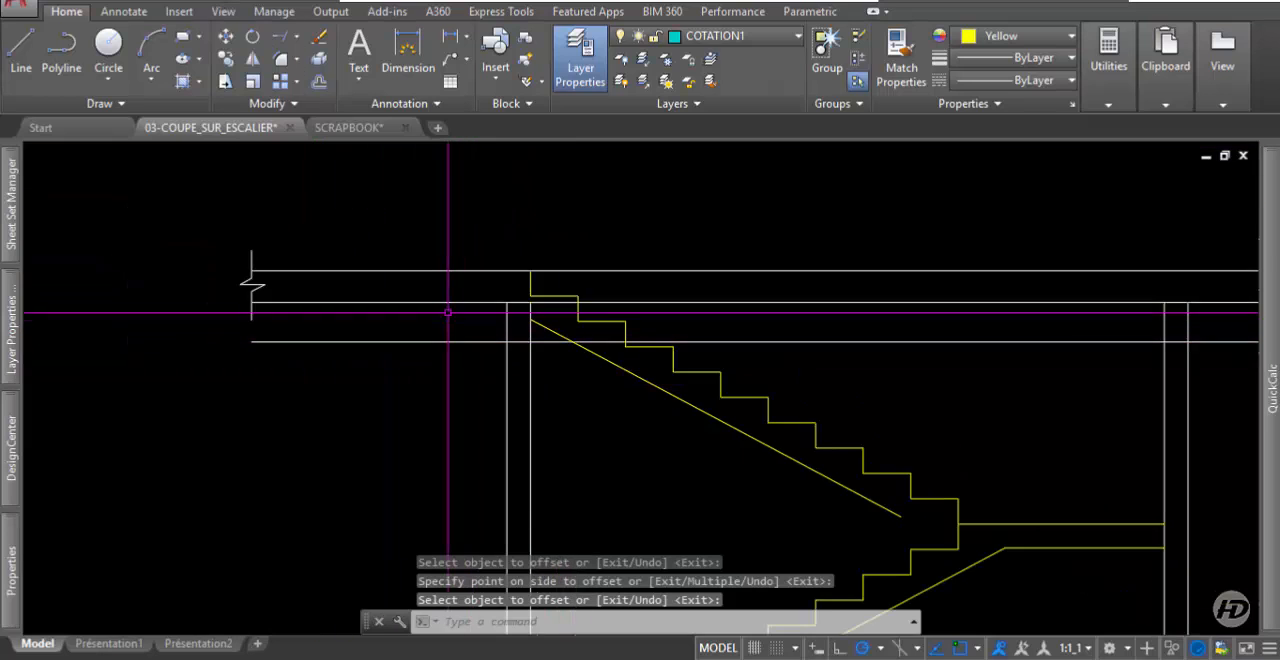
click(283, 39)
key(Return)
scroll(536, 328, up, 2)
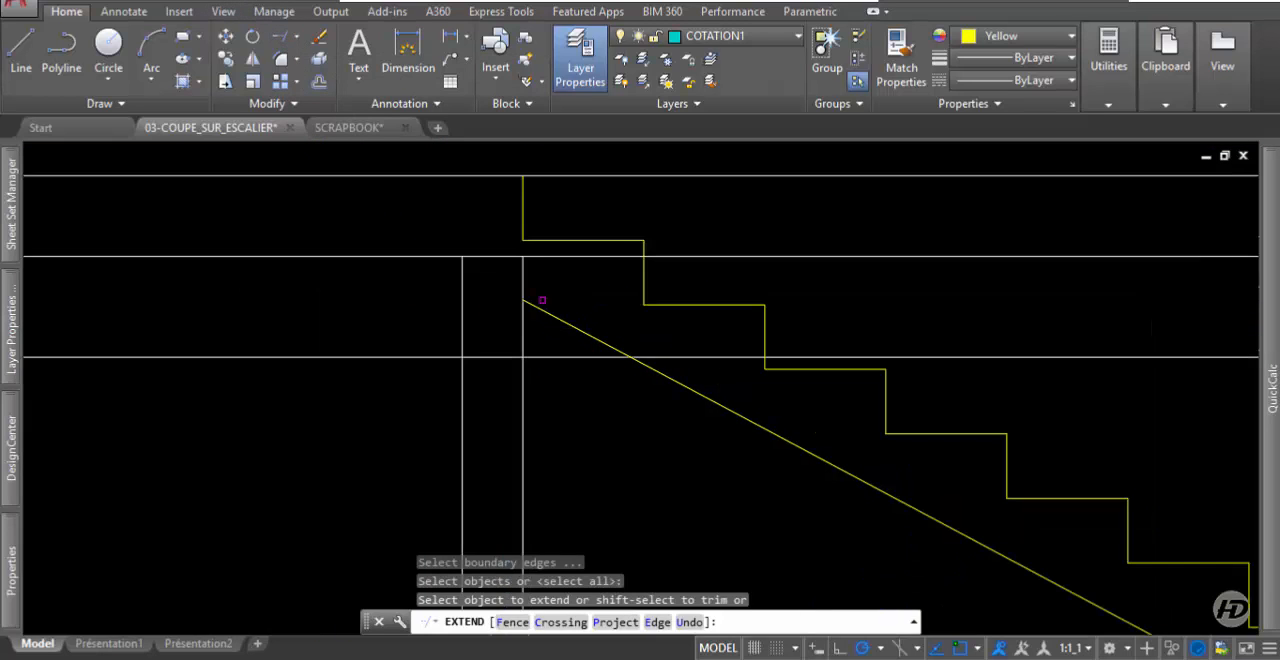
click(540, 270)
click(500, 271)
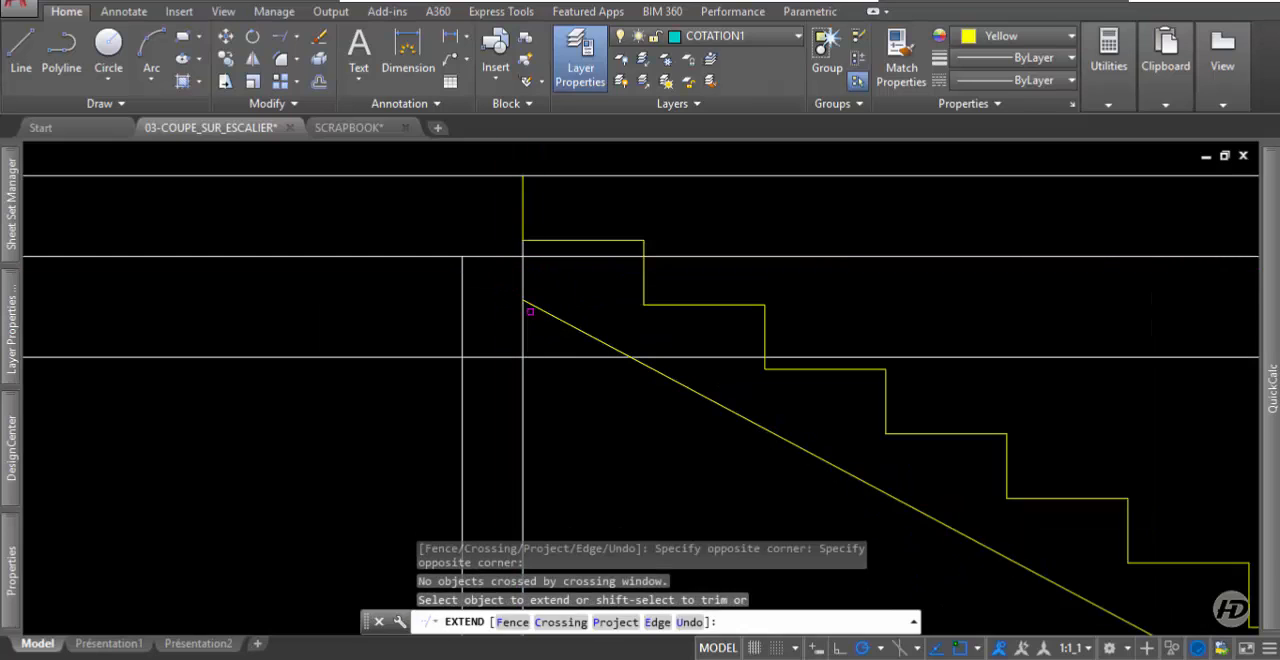
key(Return)
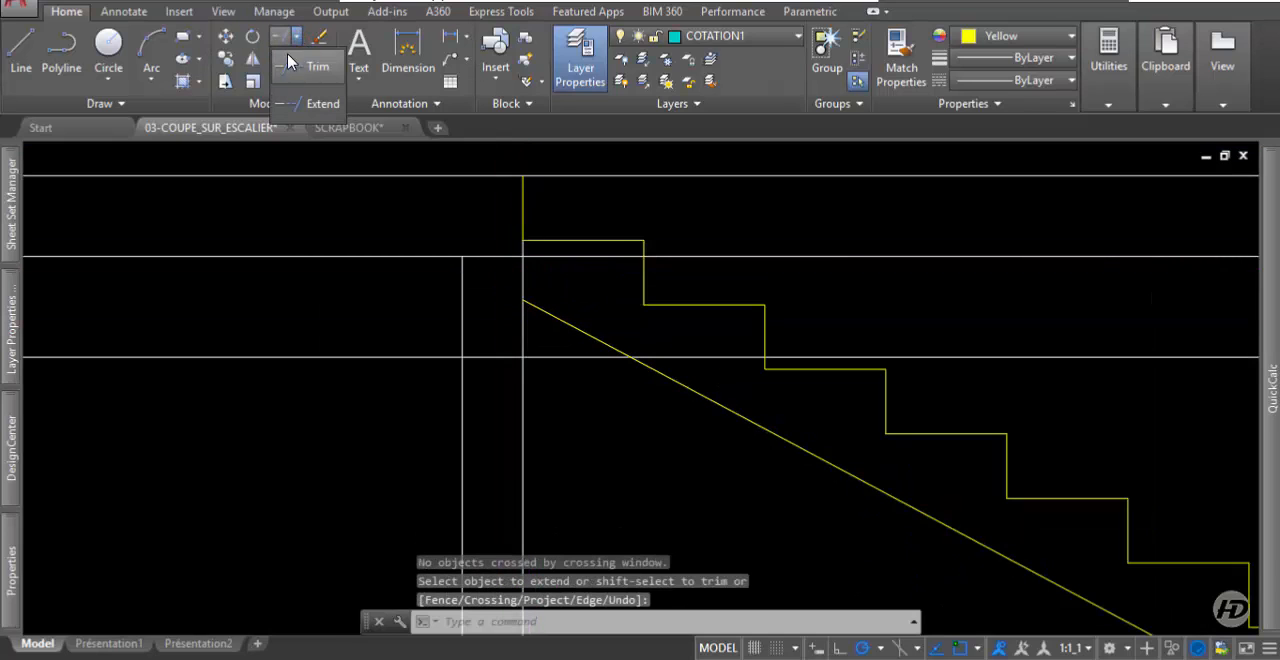
Trim the upper slab's underside line at the left wall line, removing the part that runs right of it.
scroll(415, 270, down, 2)
click(469, 329)
click(452, 337)
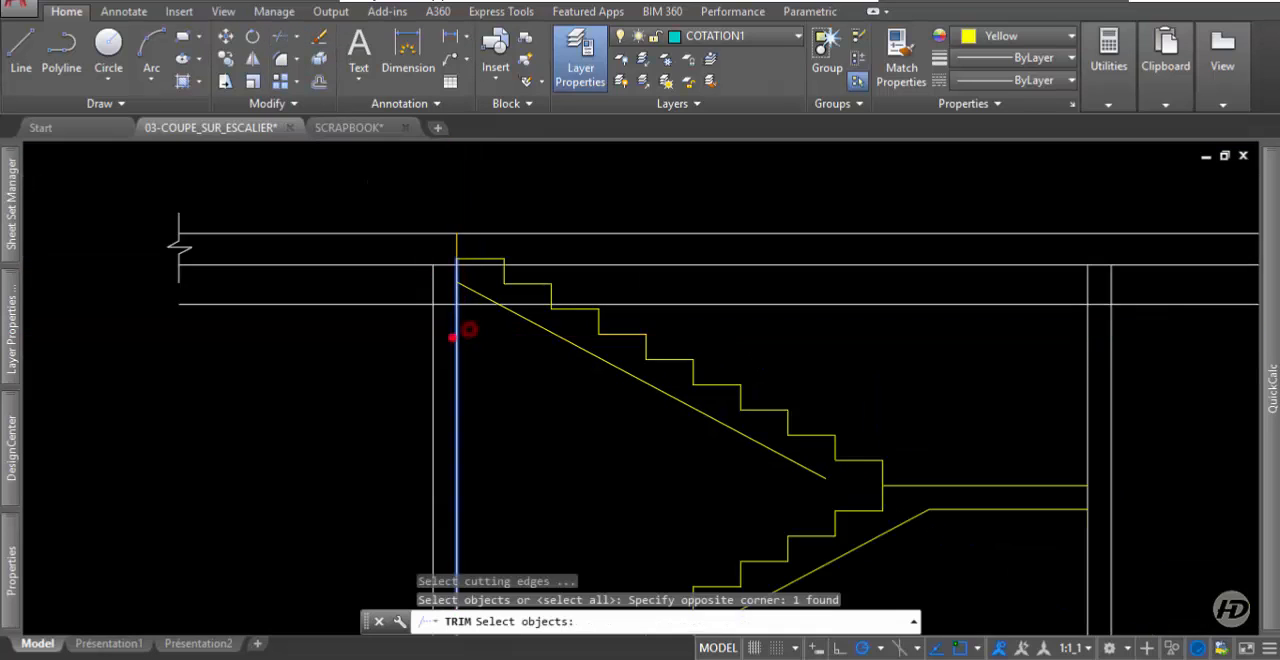
key(Return)
click(719, 240)
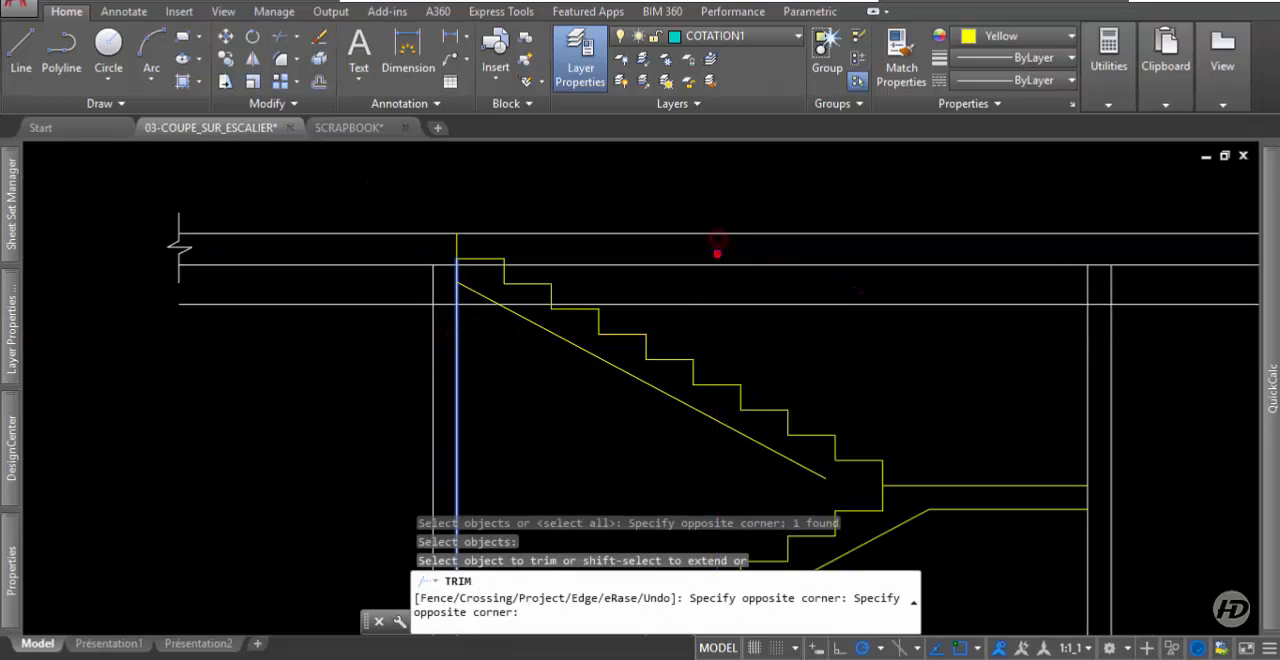
click(716, 268)
scroll(710, 275, down, 2)
click(776, 266)
click(772, 216)
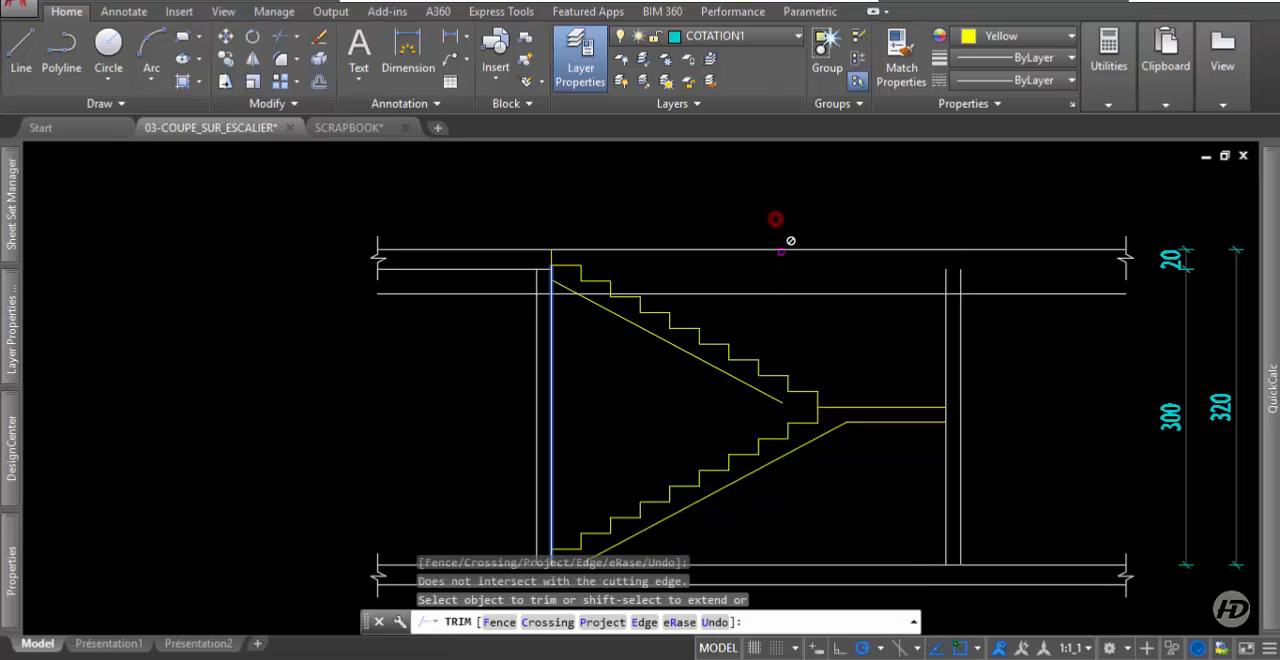
click(779, 235)
click(755, 277)
key(Return)
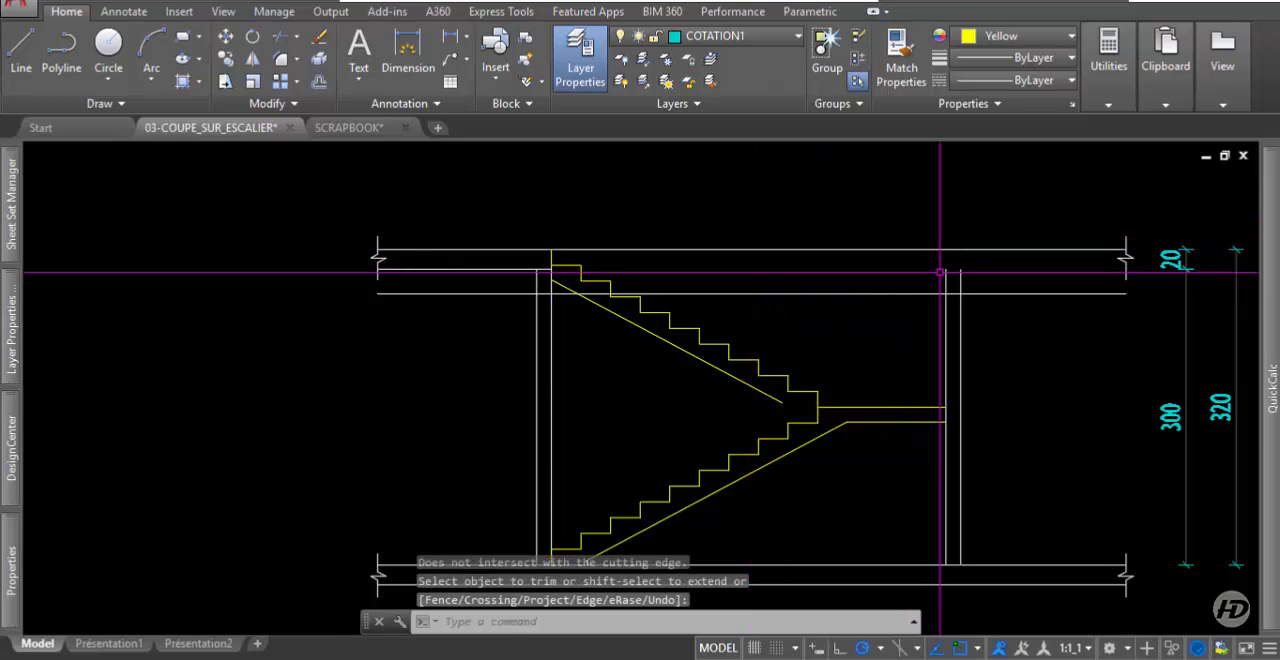
Extend the right wall's two lines up to the upper floor line and trim that floor line across the stairwell opening.
click(275, 38)
key(Return)
click(995, 275)
click(935, 252)
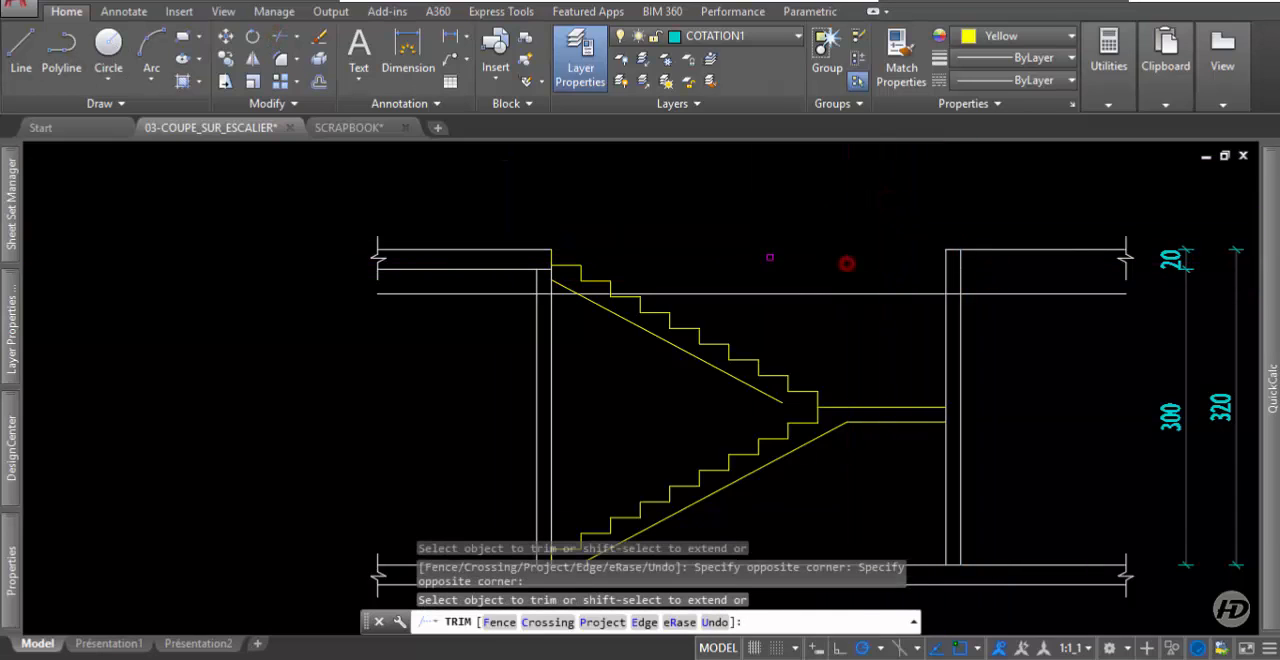
Trim the slab underside, the 0.25 offset line and the outer vertical line to form the drop beam at the head of the stairs.
scroll(556, 251, up, 4)
click(541, 260)
click(535, 282)
click(528, 308)
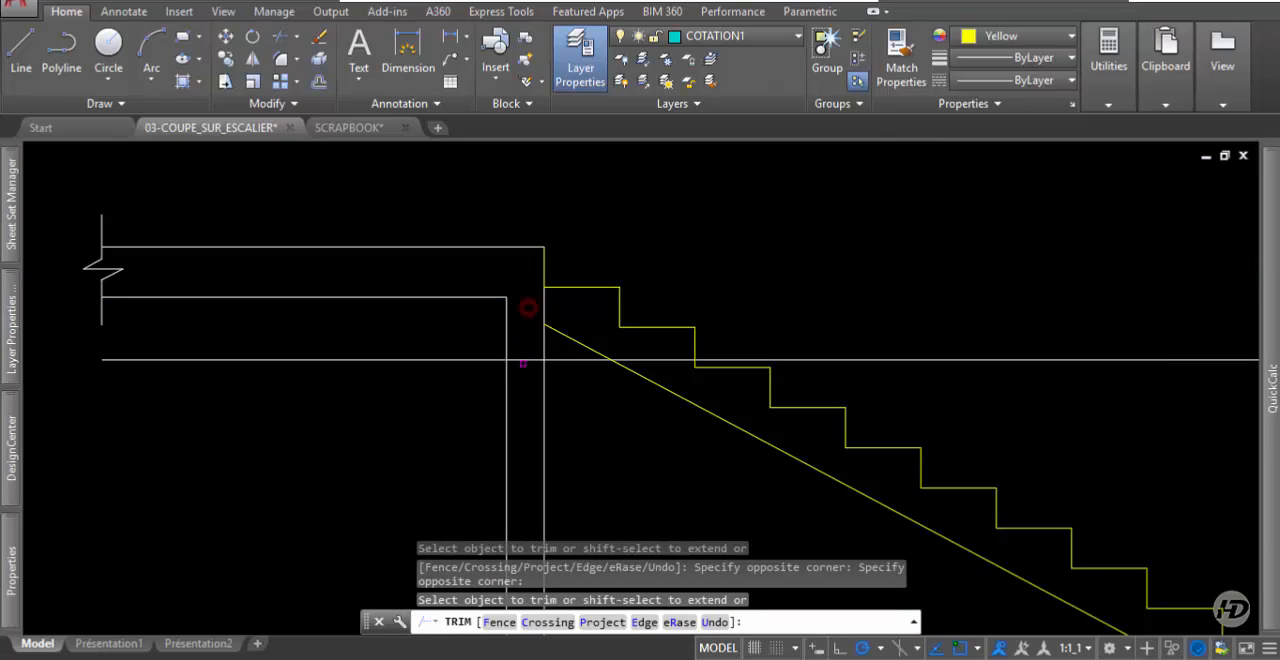
click(575, 359)
click(479, 363)
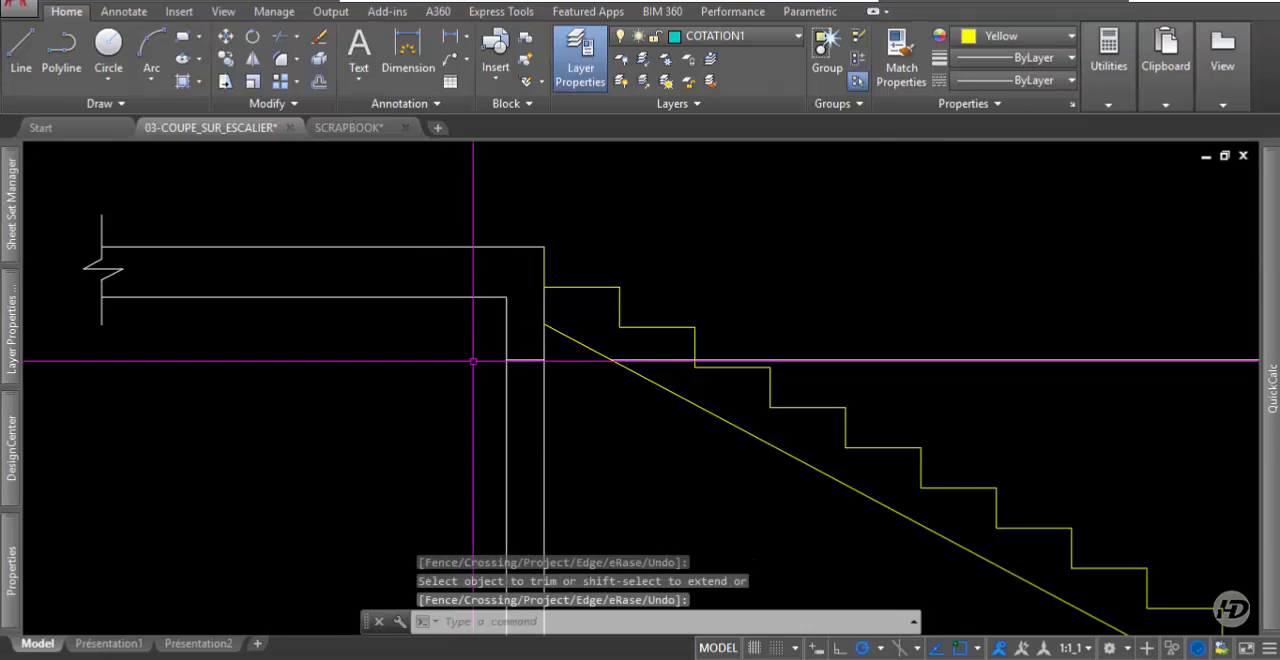
click(509, 450)
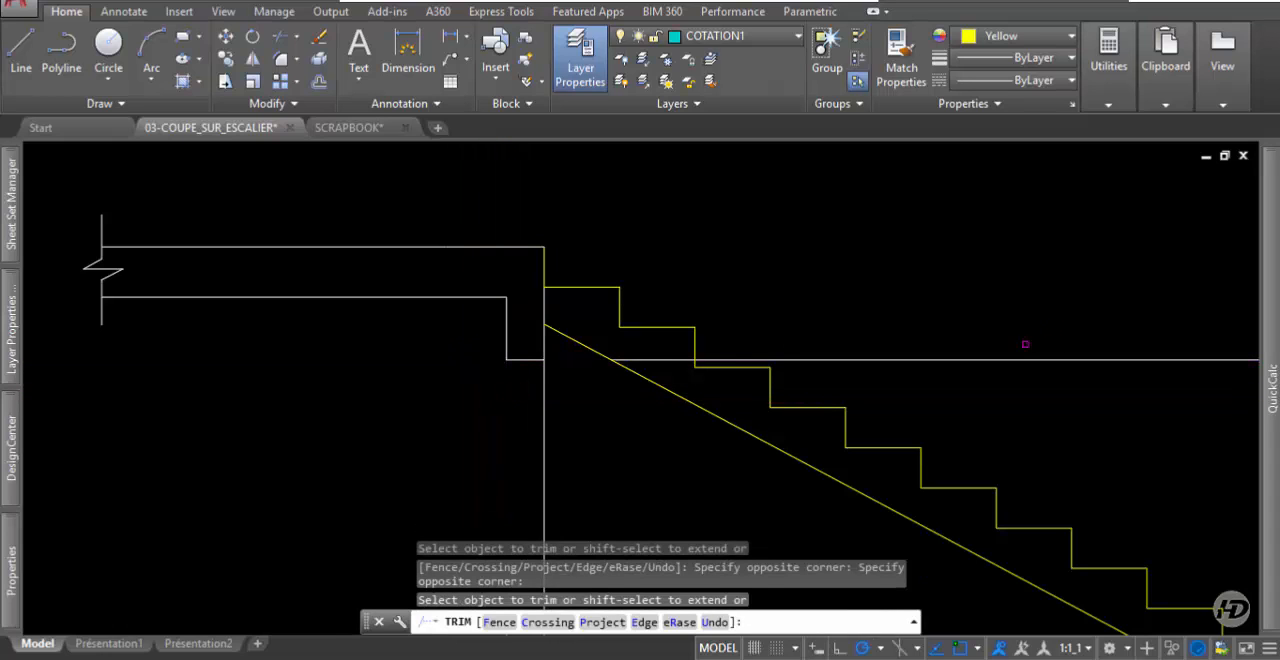
key(Escape)
Delete the leftover piece of the offset beam line that crosses the stairwell.
click(1094, 343)
click(1005, 374)
key(Delete)
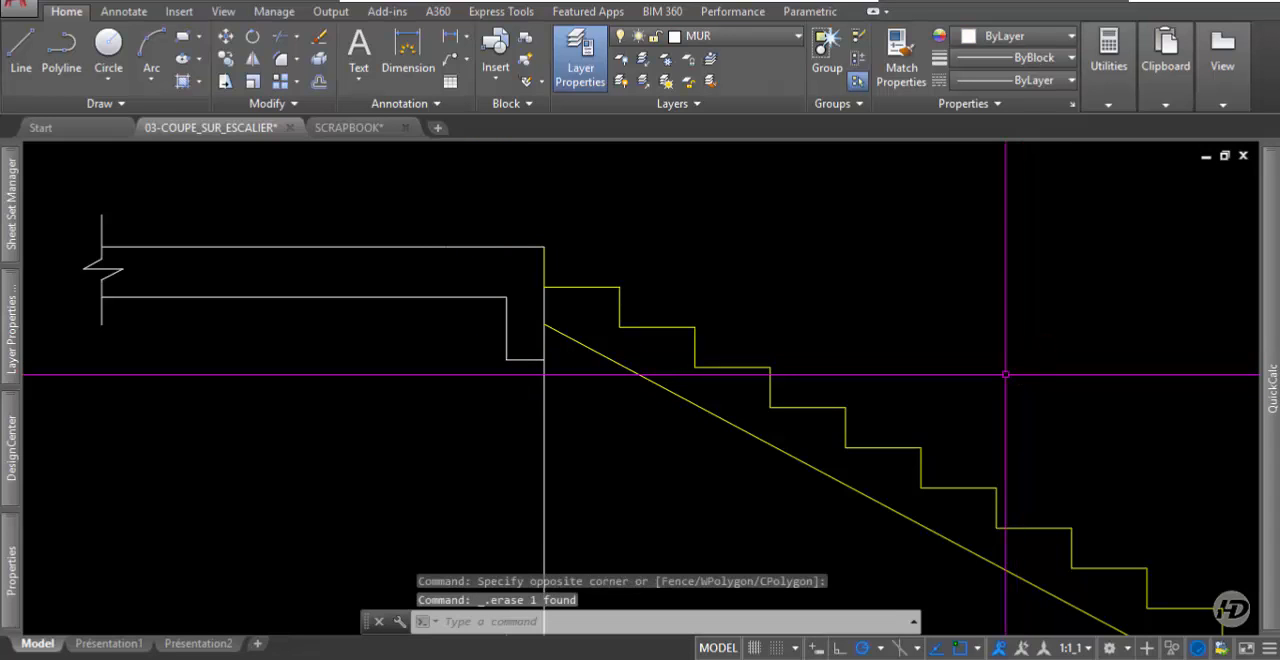
scroll(1005, 374, down, 3)
scroll(712, 283, up, 3)
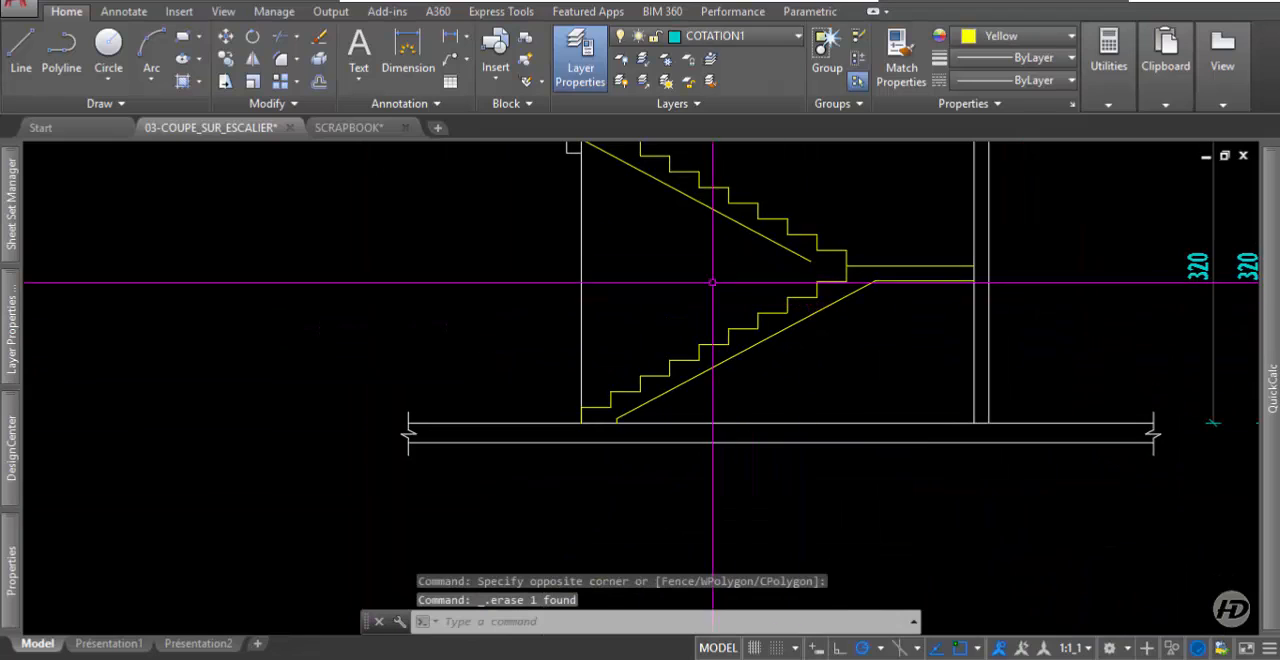
scroll(788, 230, up, 2)
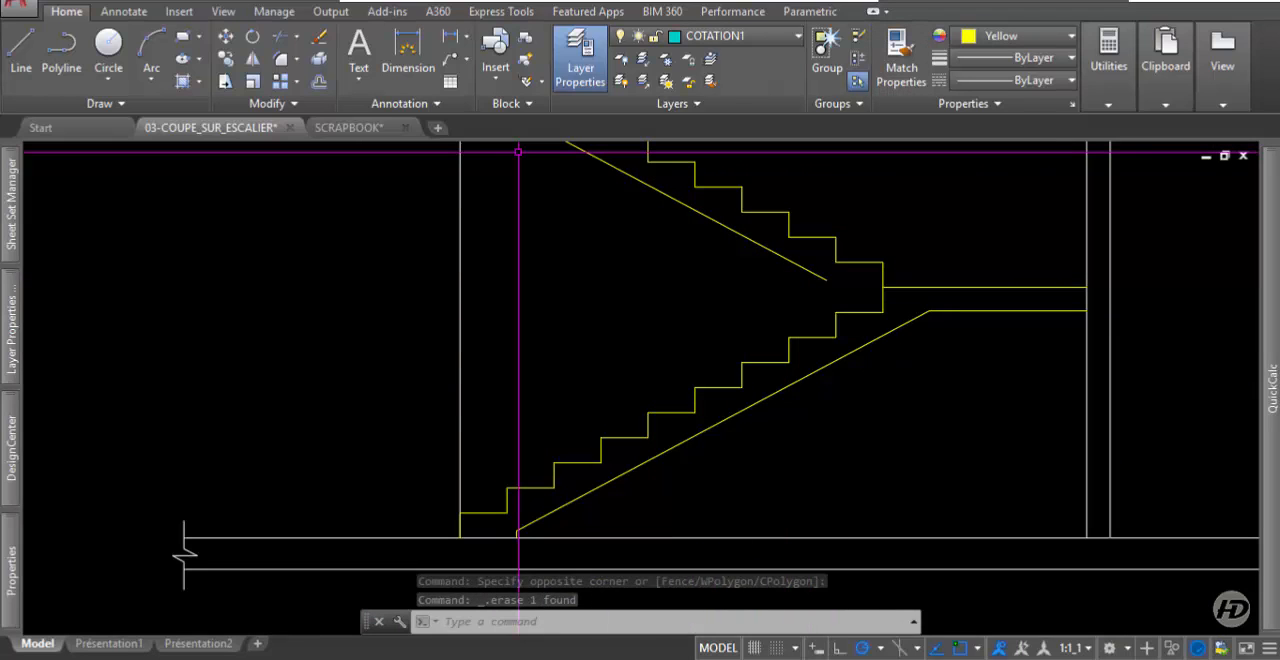
Extend the upper flight's underside line down to the corner where the two flights meet at the landing.
click(284, 38)
key(Return)
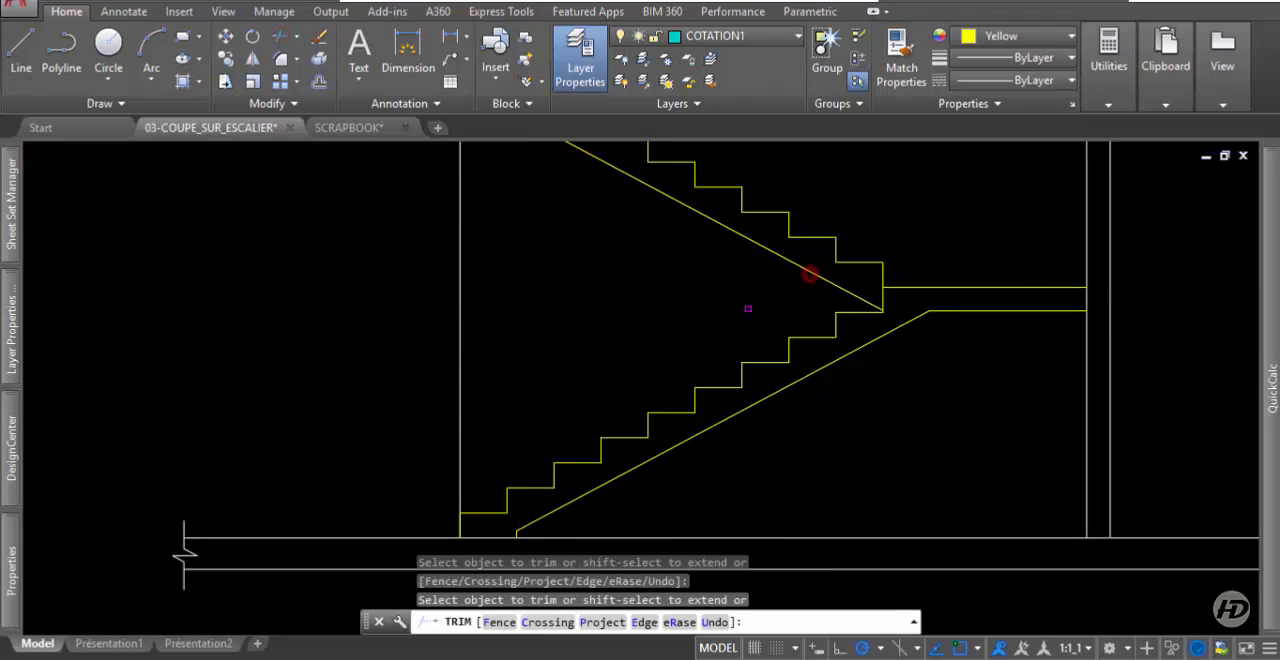
scroll(748, 308, down, 4)
key(Return)
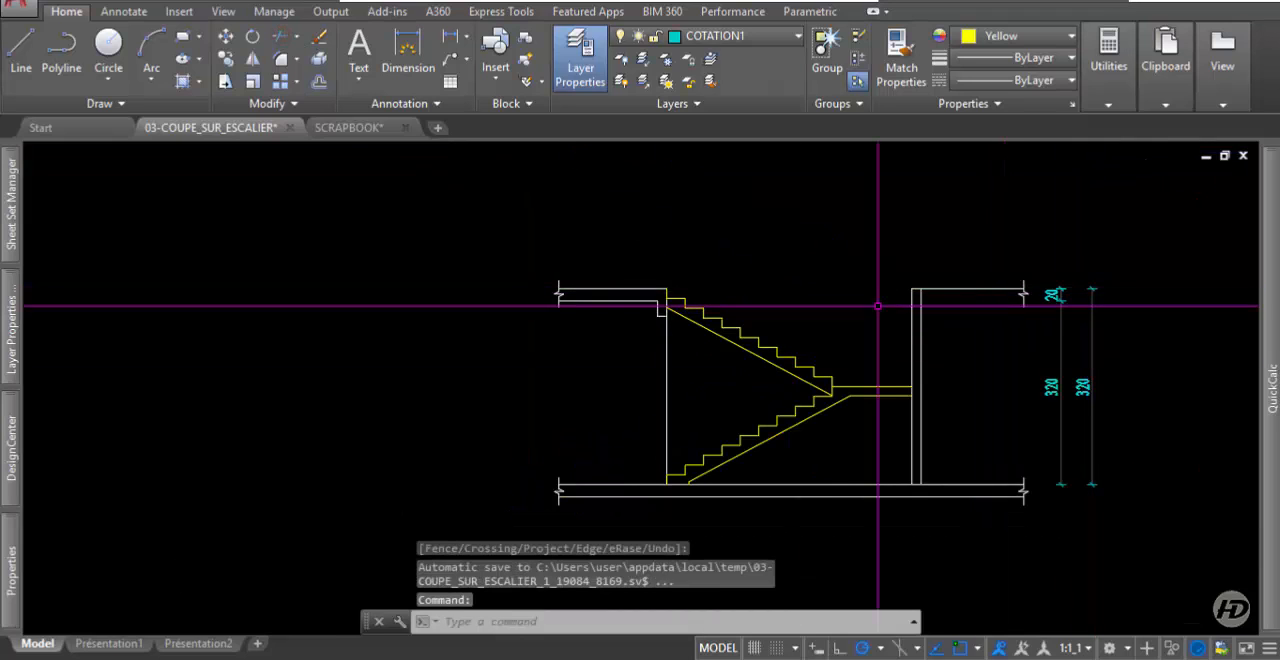
Draw the upper slab's underside line from the right wall to the break line, level with the opposite slab's underside.
scroll(657, 302, up, 2)
click(21, 50)
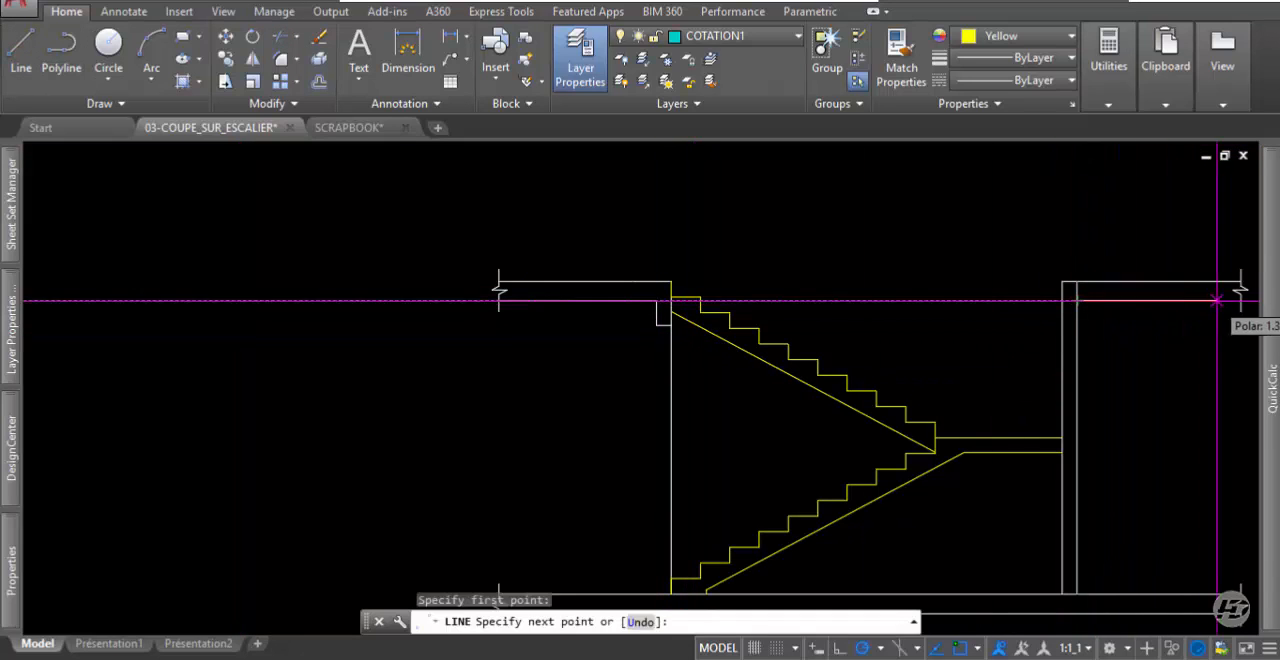
click(1240, 300)
key(Return)
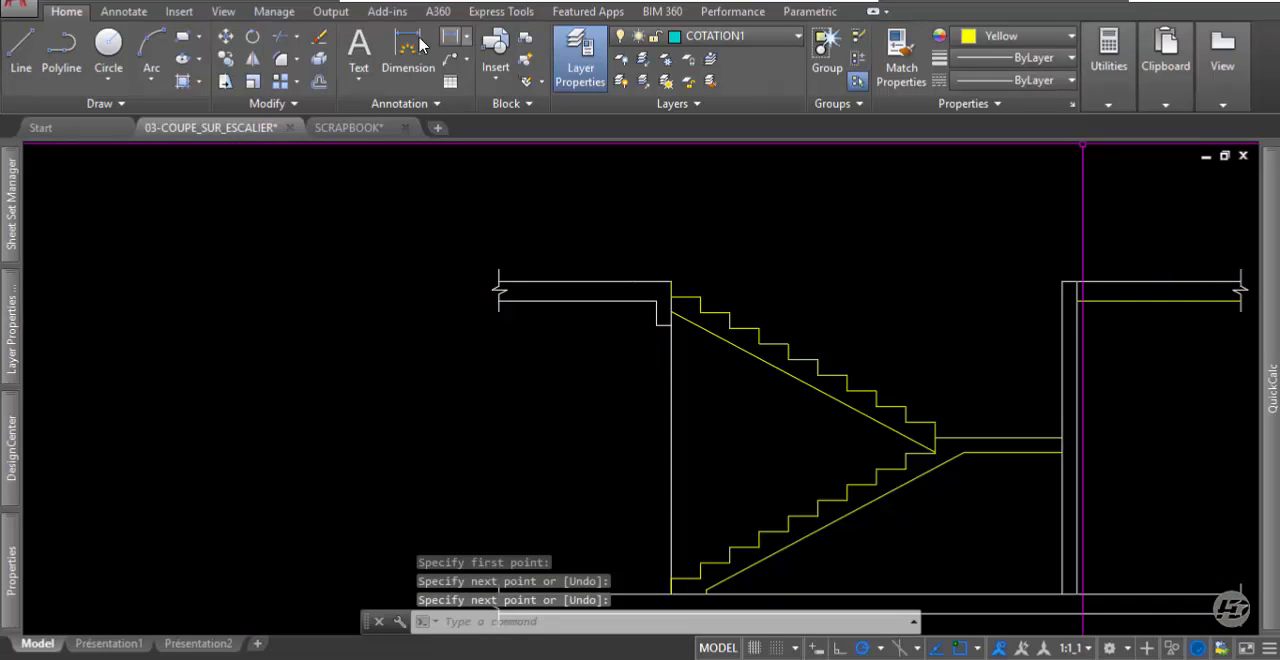
Trim the right wall's outer line where it crosses the thickness of the upper slab.
click(278, 40)
mouse_move(1272, 390)
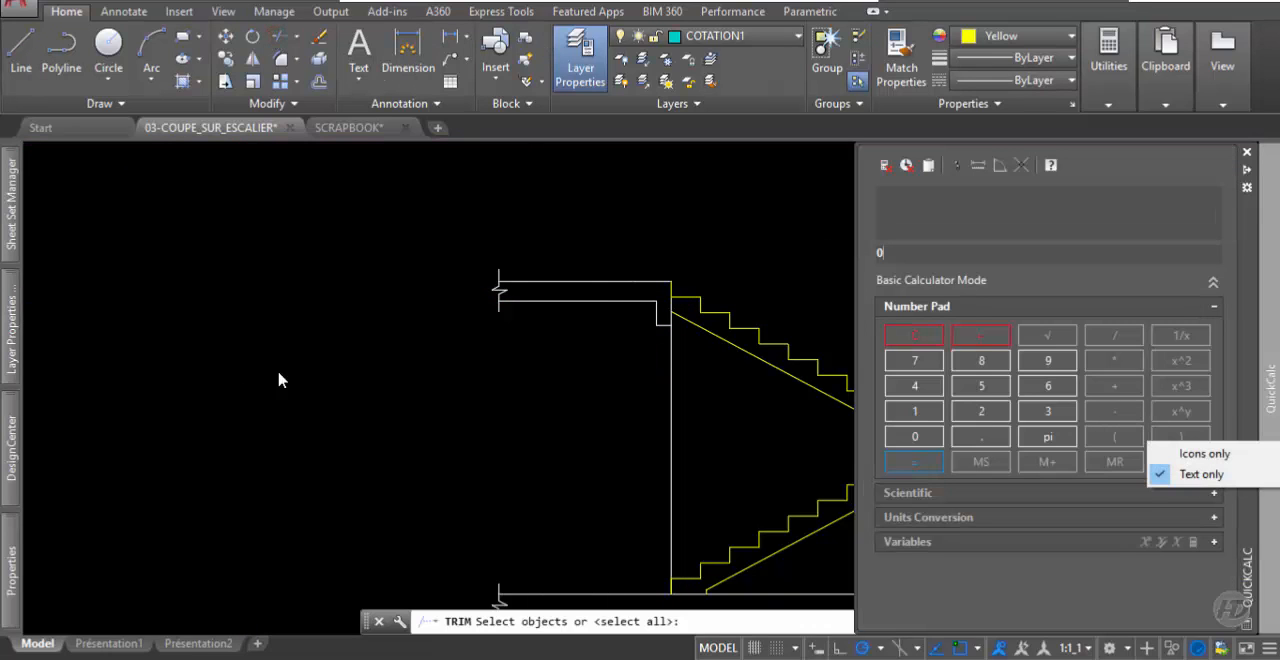
scroll(423, 408, down, 4)
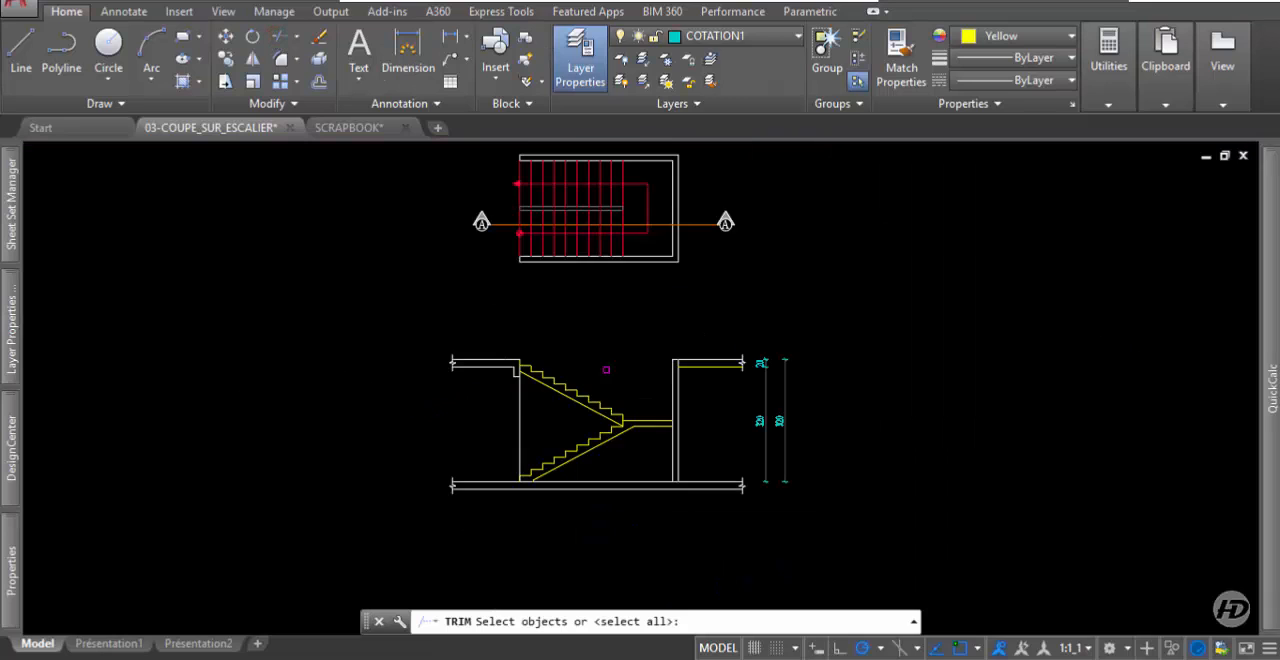
scroll(606, 370, up, 5)
key(Return)
click(837, 375)
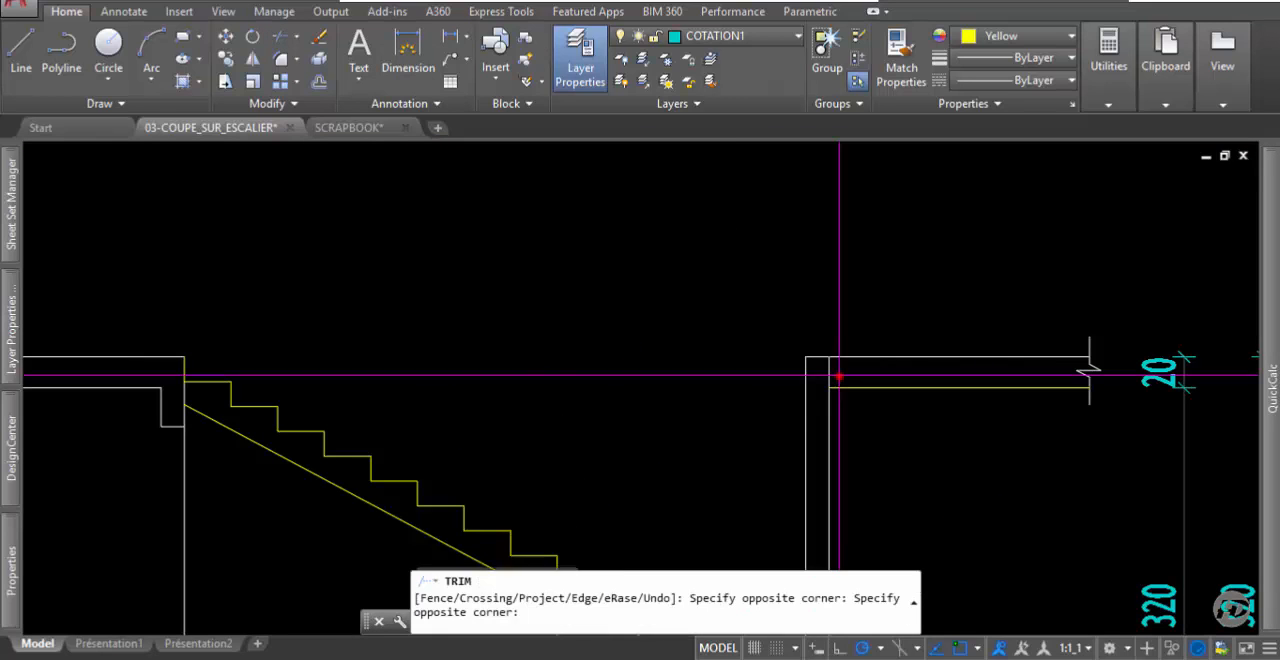
click(812, 380)
key(Return)
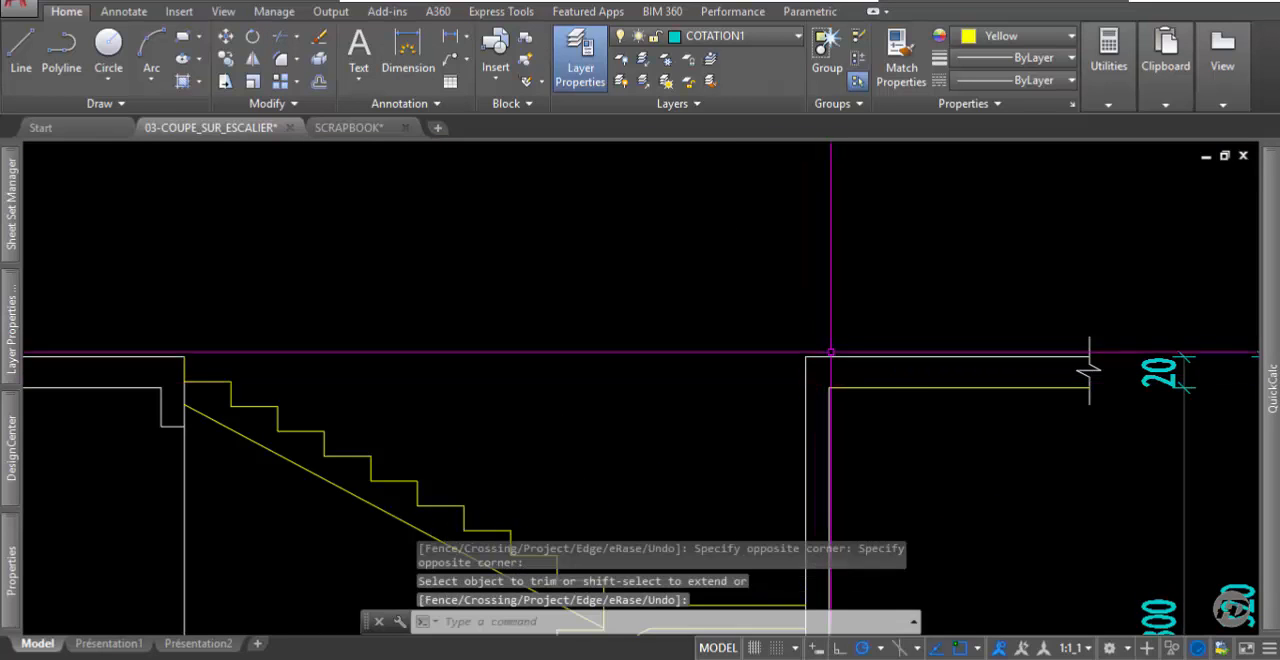
Match the new slab underside line on the right to the properties of the upper floor line.
click(901, 75)
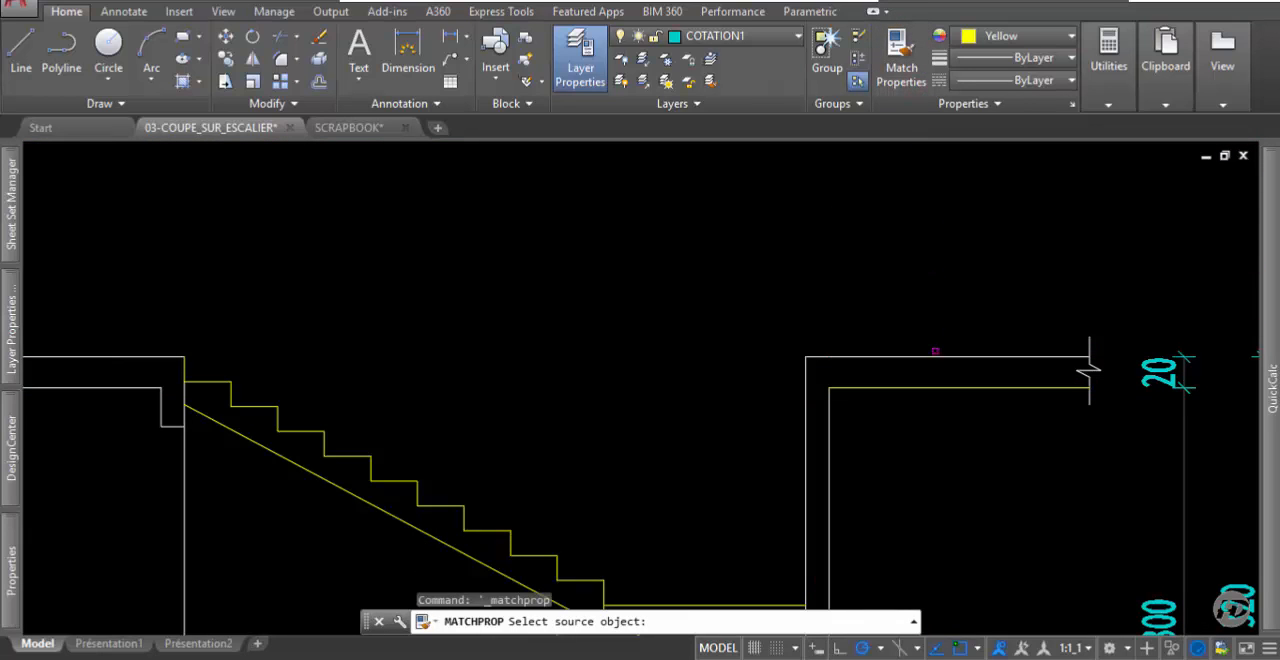
click(925, 358)
click(943, 323)
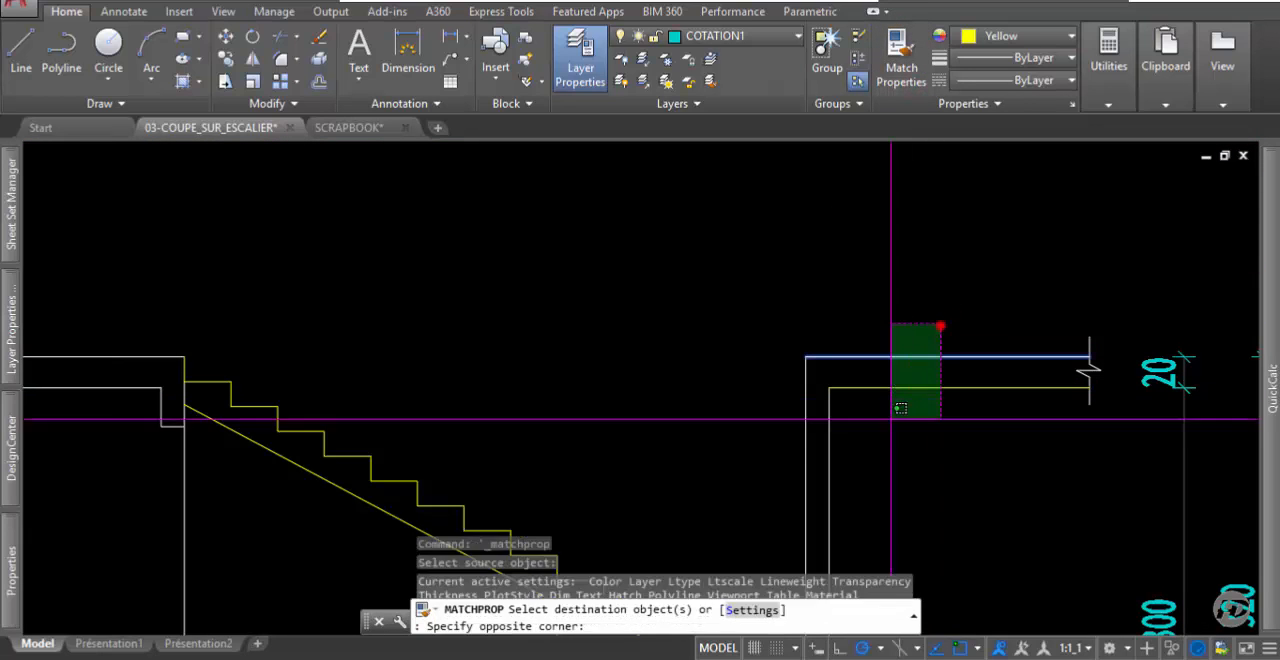
click(890, 427)
scroll(888, 308, down, 2)
middle_drag(642, 491, 832, 319)
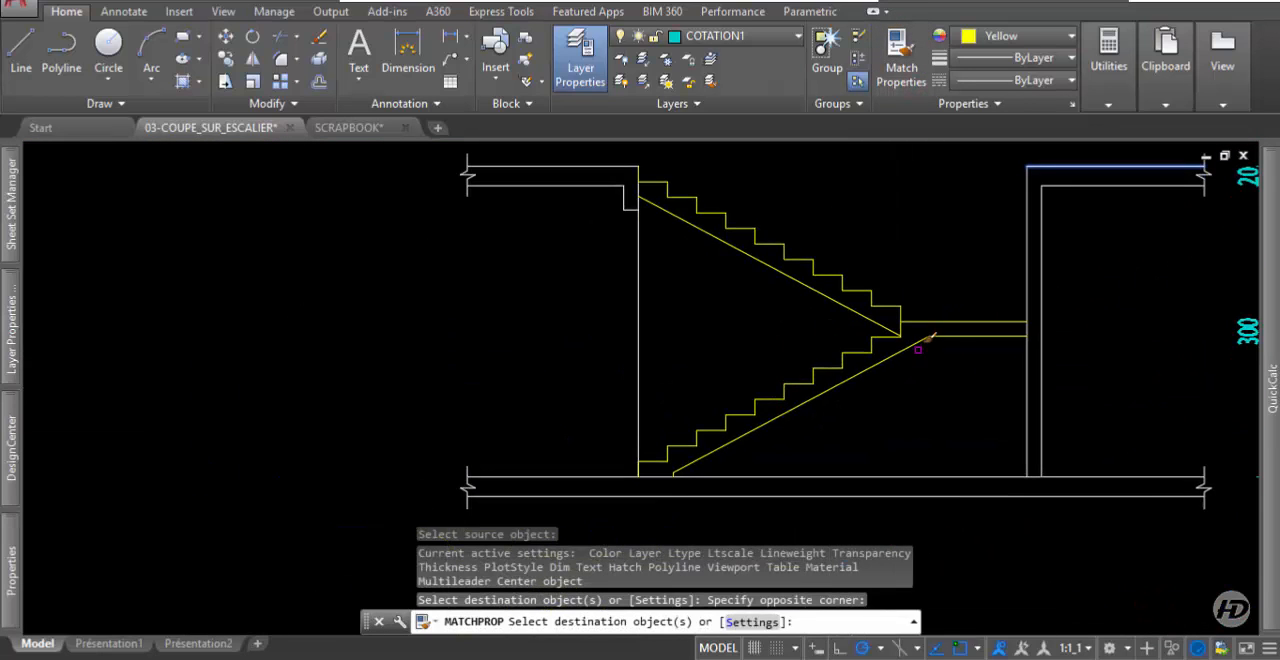
key(Return)
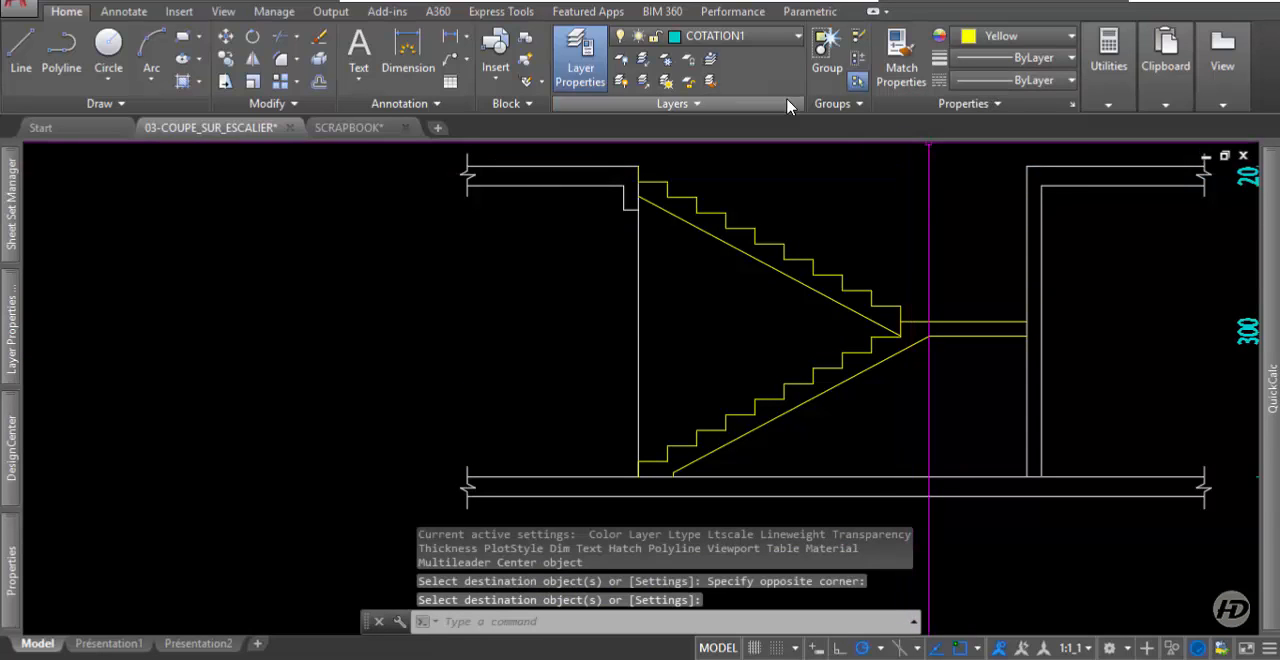
Match both stair flights and the landing to the properties of the right wall line.
click(898, 62)
click(1026, 257)
click(992, 257)
click(949, 391)
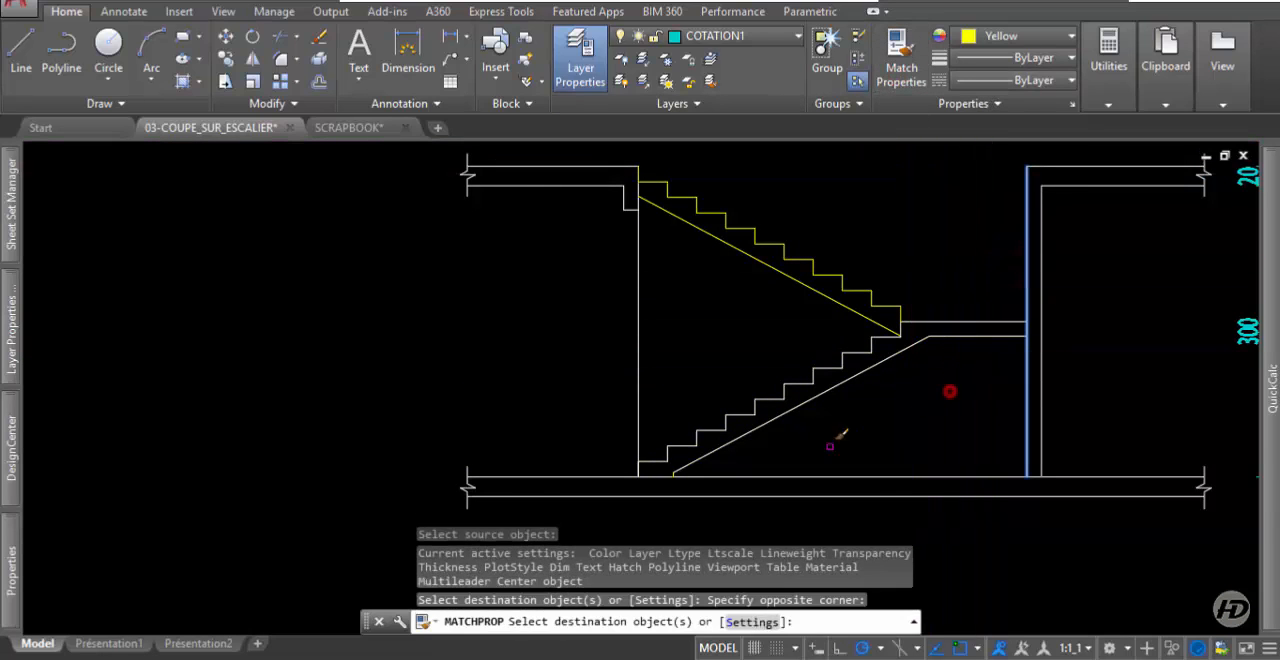
click(777, 220)
click(725, 323)
key(Return)
Set the lineweight of the lower flight and landing lines to 0.30 mm.
click(888, 372)
click(826, 403)
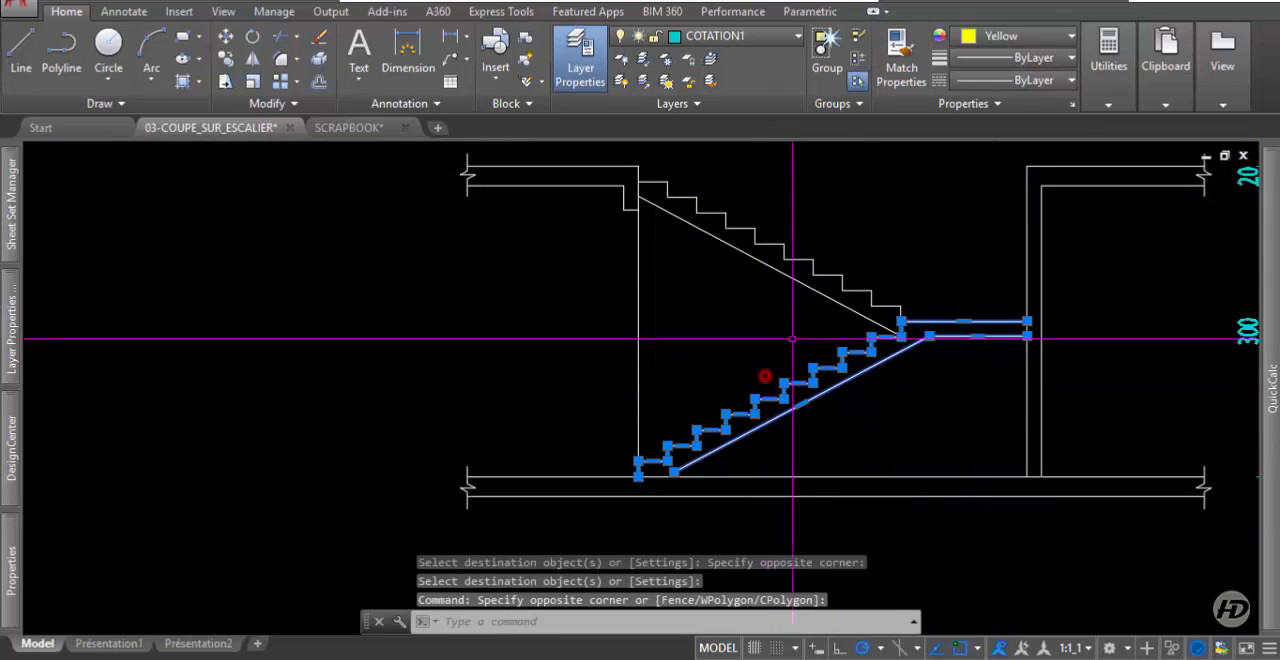
click(987, 62)
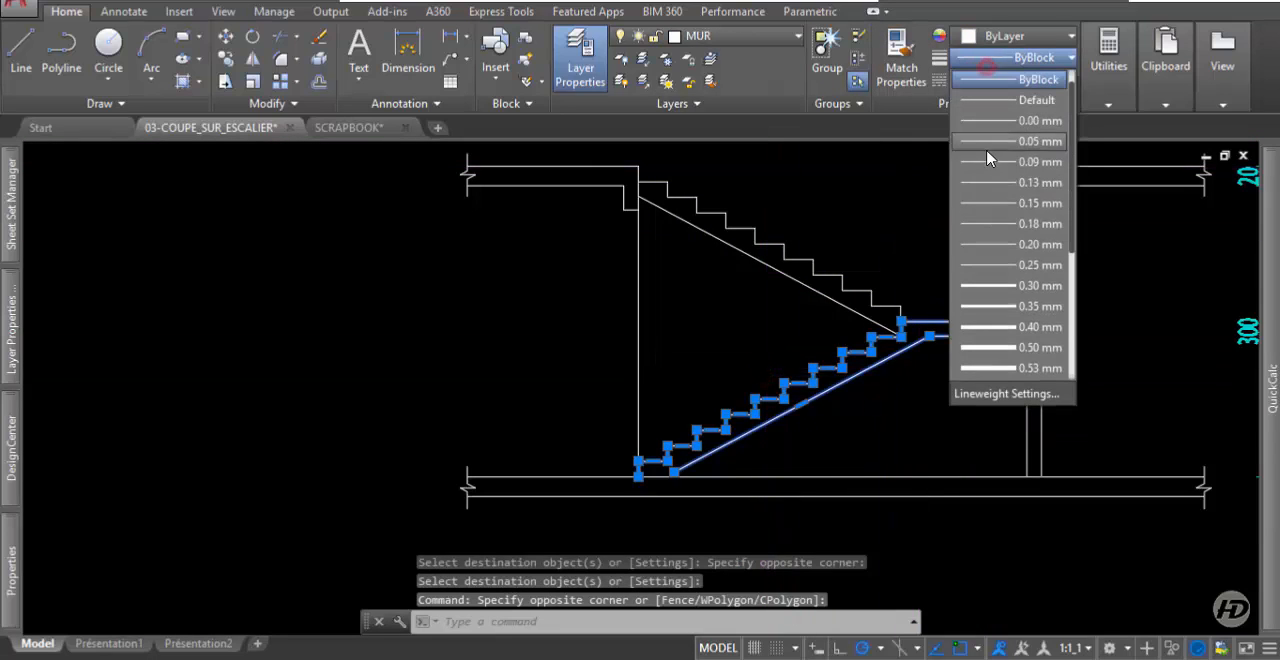
click(997, 285)
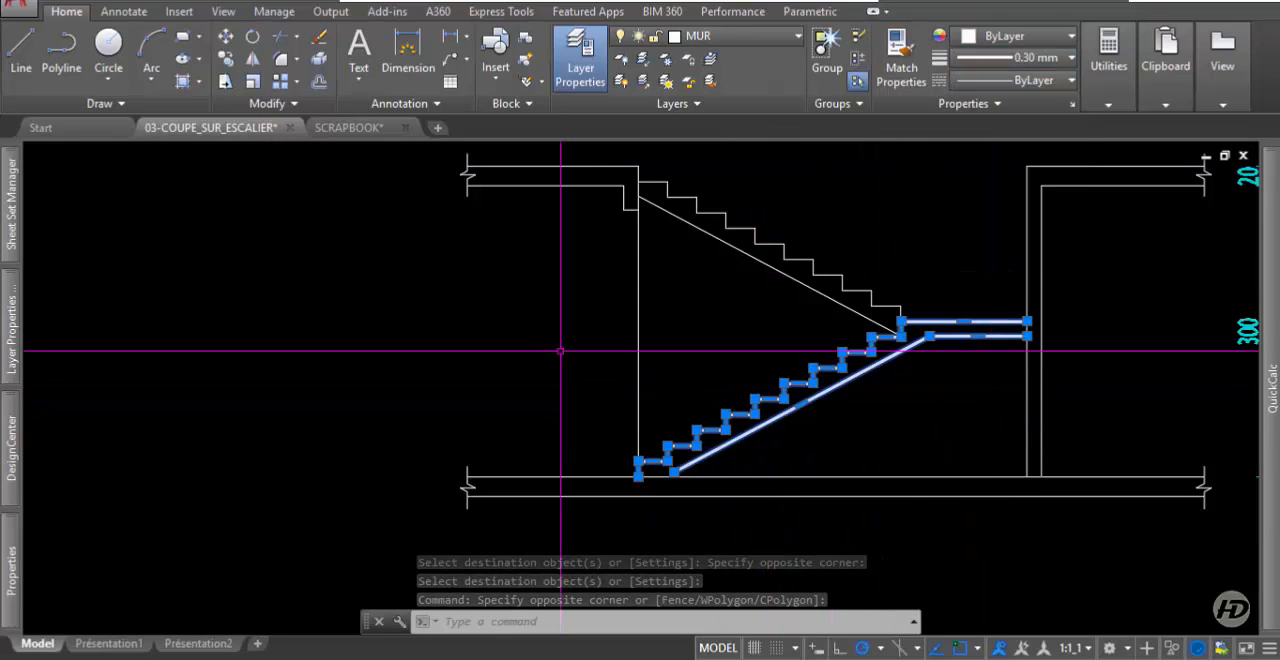
key(Escape)
key(Escape)
scroll(560, 351, down, 3)
scroll(549, 380, up, 2)
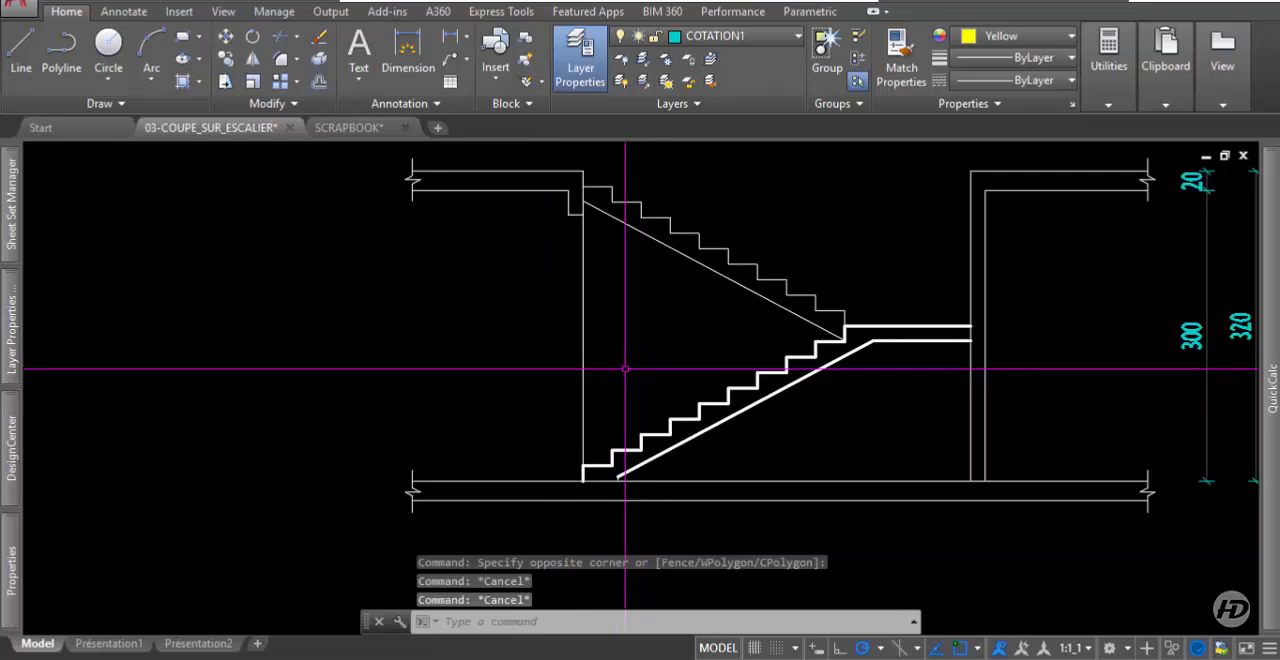
scroll(640, 280, down, 1)
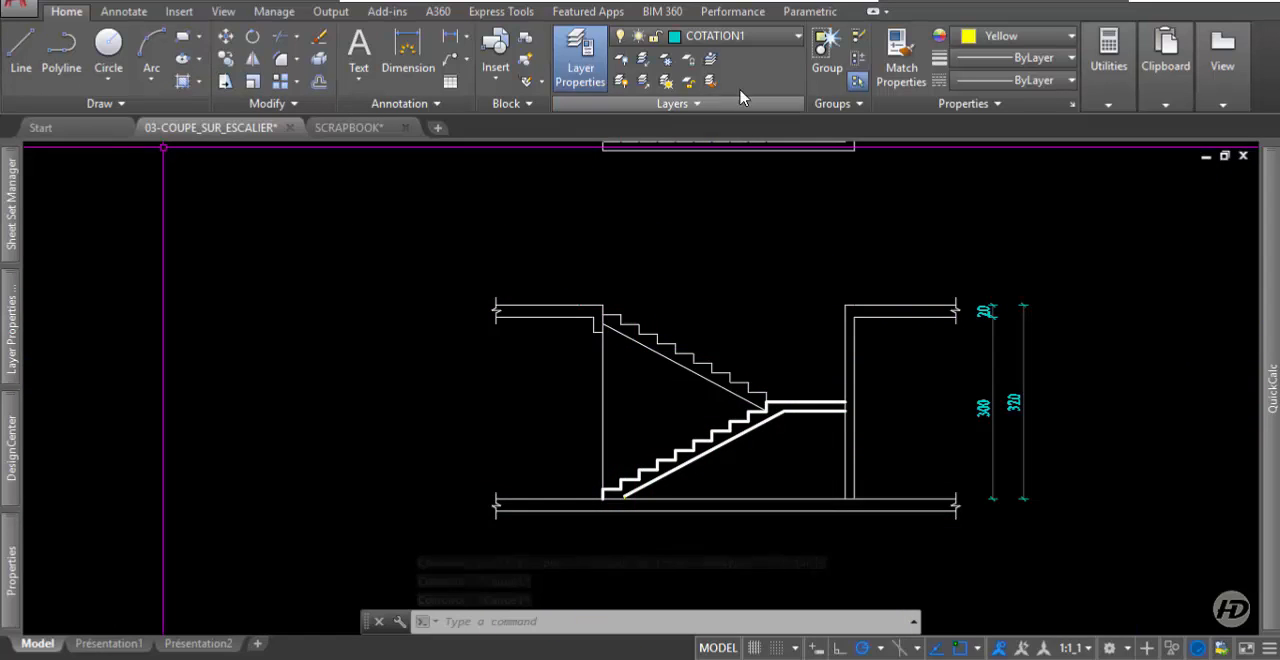
Match the right wall, the adjoining upper slab and the lower floor line to the thick lower flight's properties.
click(905, 70)
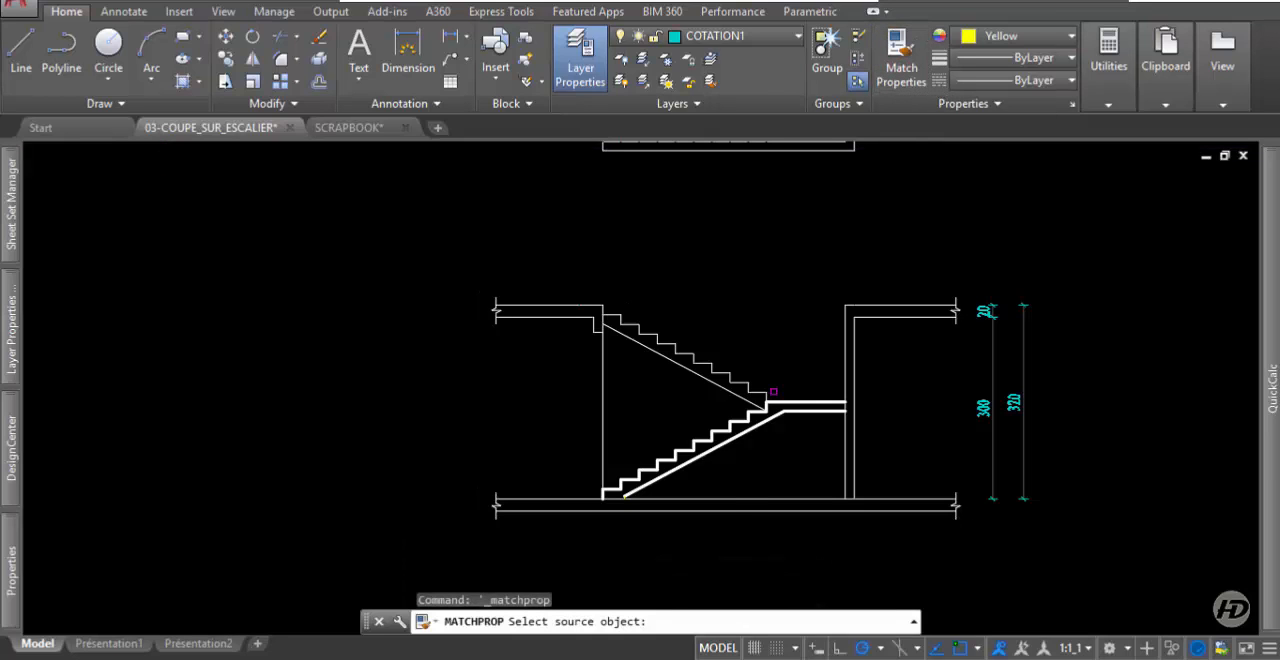
click(814, 408)
click(869, 370)
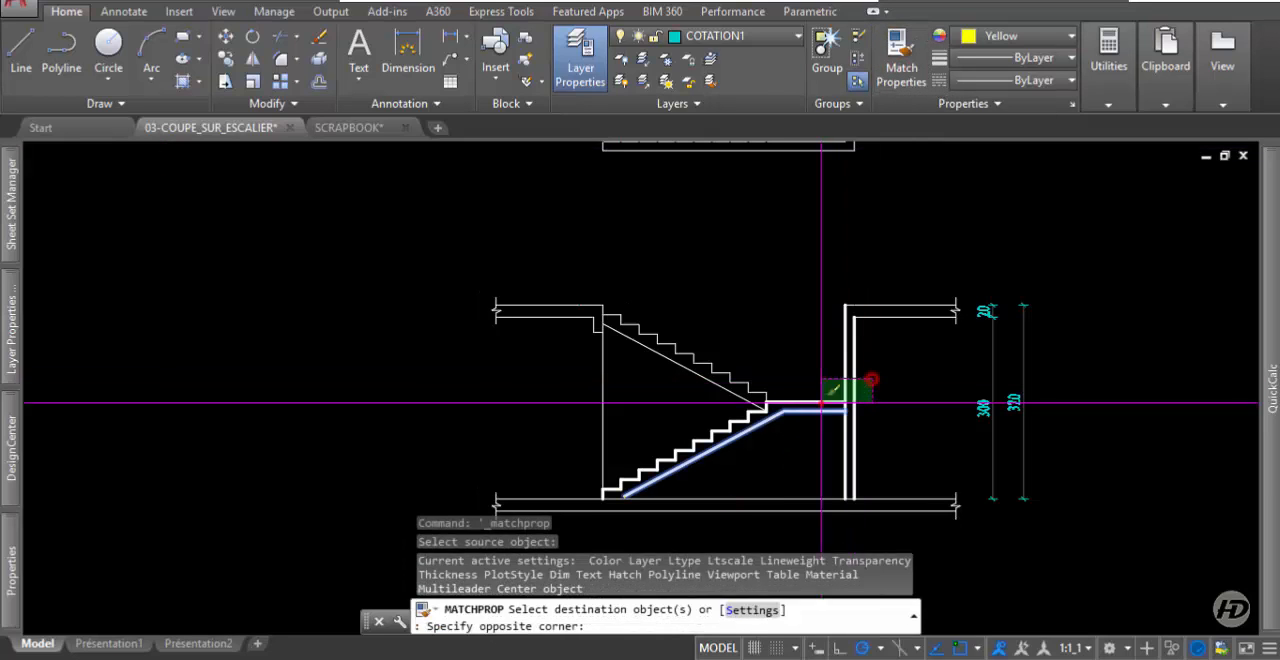
click(851, 377)
click(880, 300)
click(871, 506)
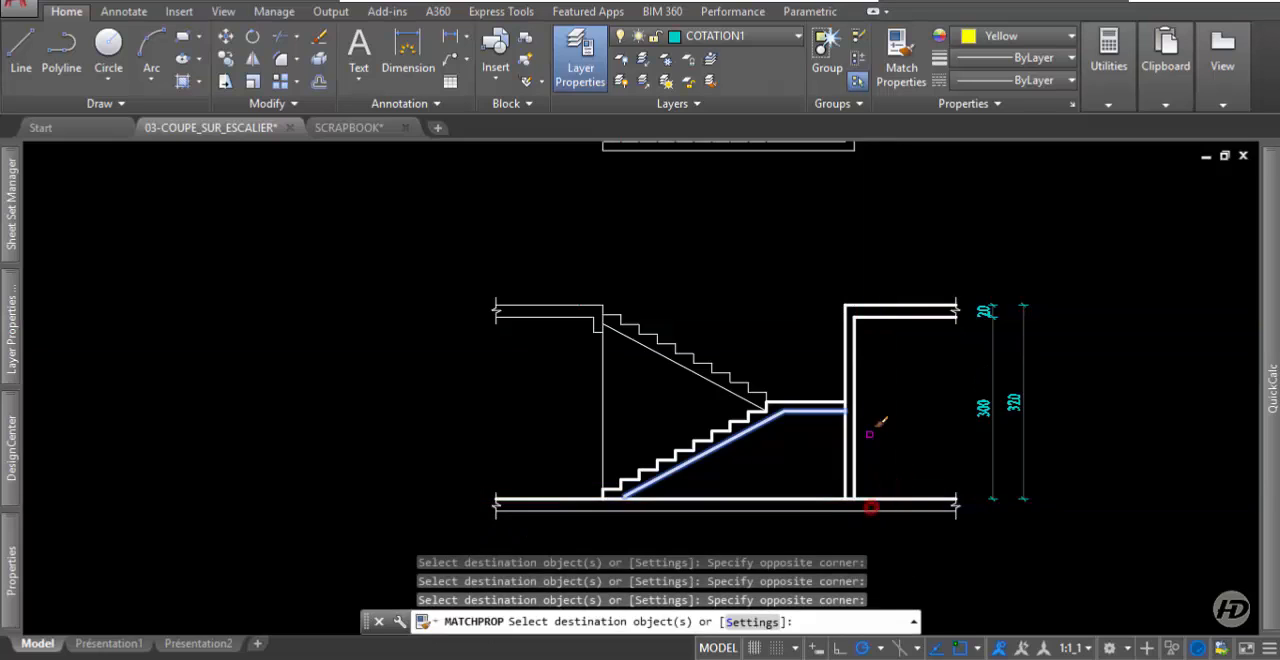
Apply the same thick properties to the lower floor's underside, the left upper slab and its drop beam.
middle_drag(870, 432, 902, 343)
click(911, 380)
click(890, 452)
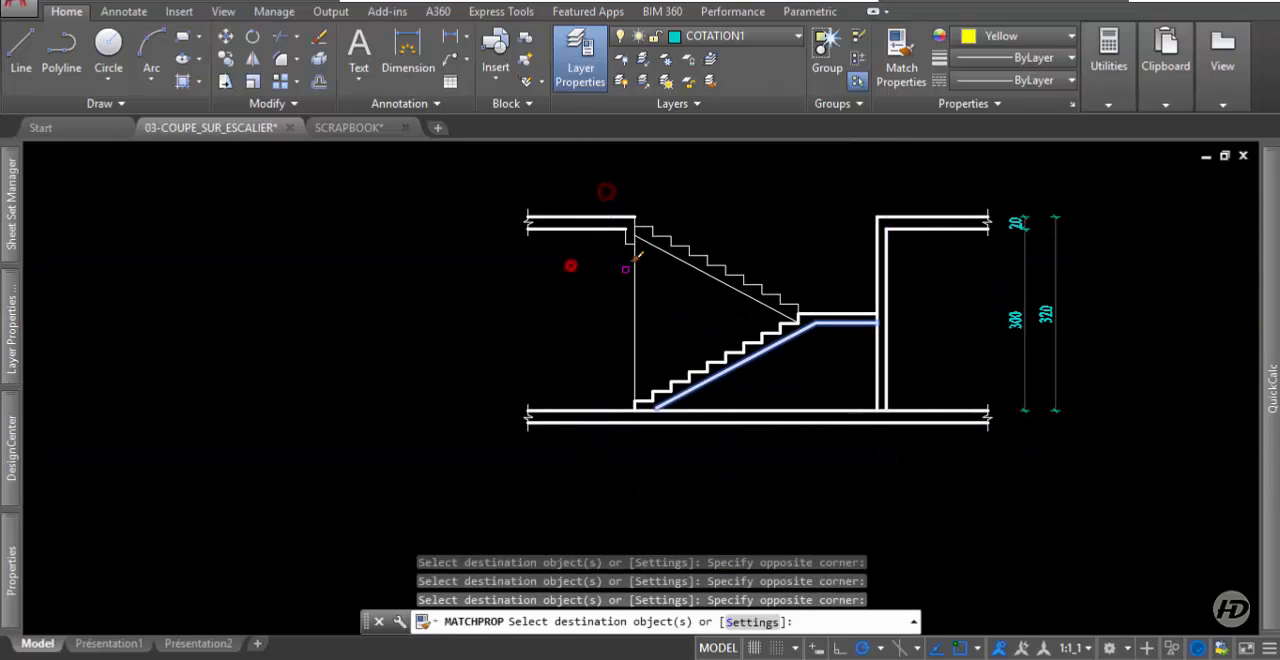
scroll(606, 249, up, 2)
click(606, 249)
click(669, 157)
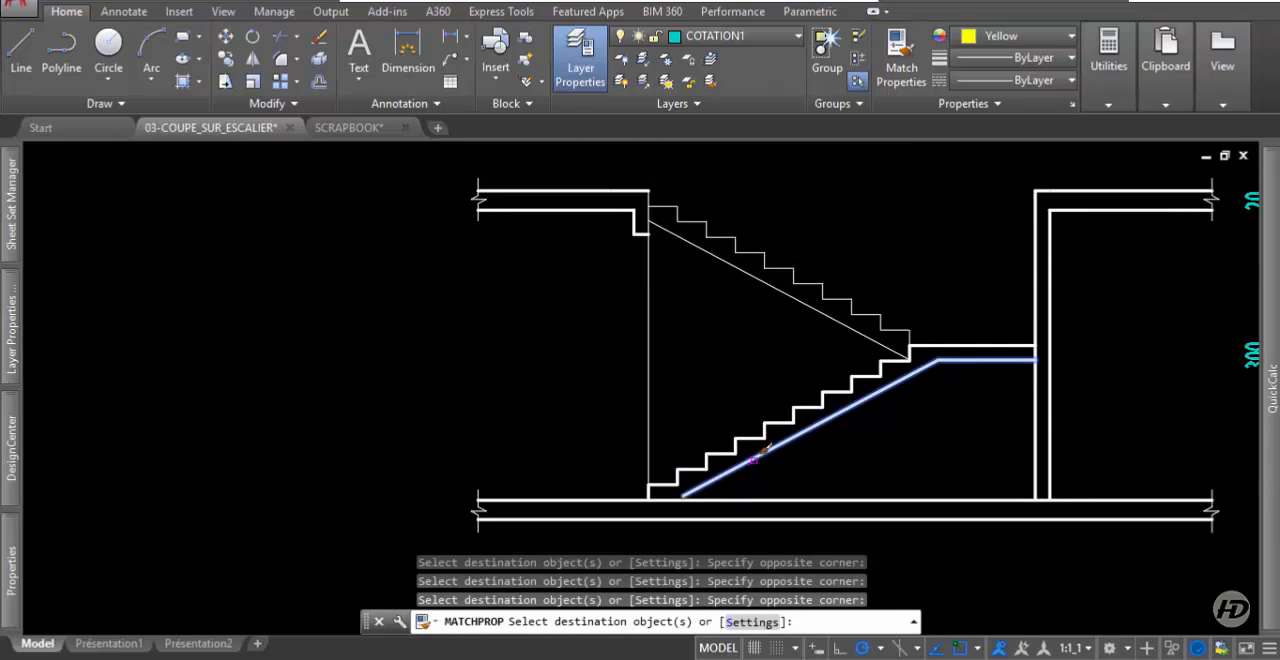
Match the short vertical line at the foot of the lower flight to the flight underside's properties.
scroll(686, 511, up, 4)
click(766, 431)
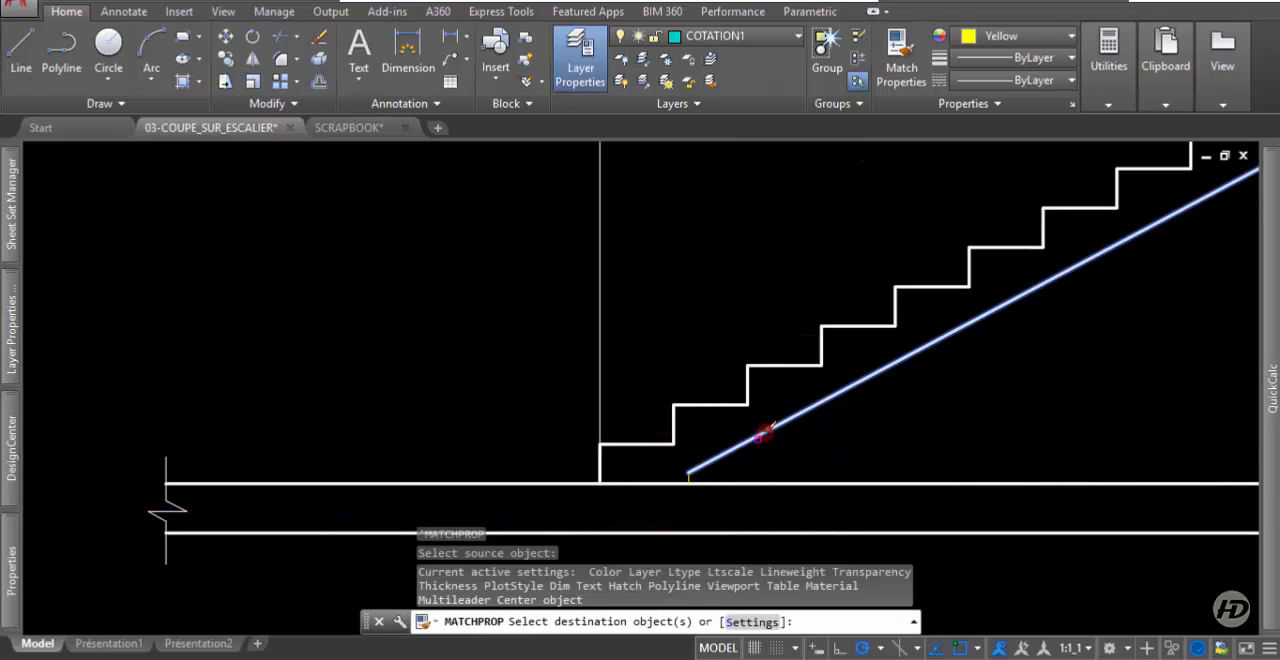
click(669, 500)
click(700, 455)
scroll(629, 396, down, 5)
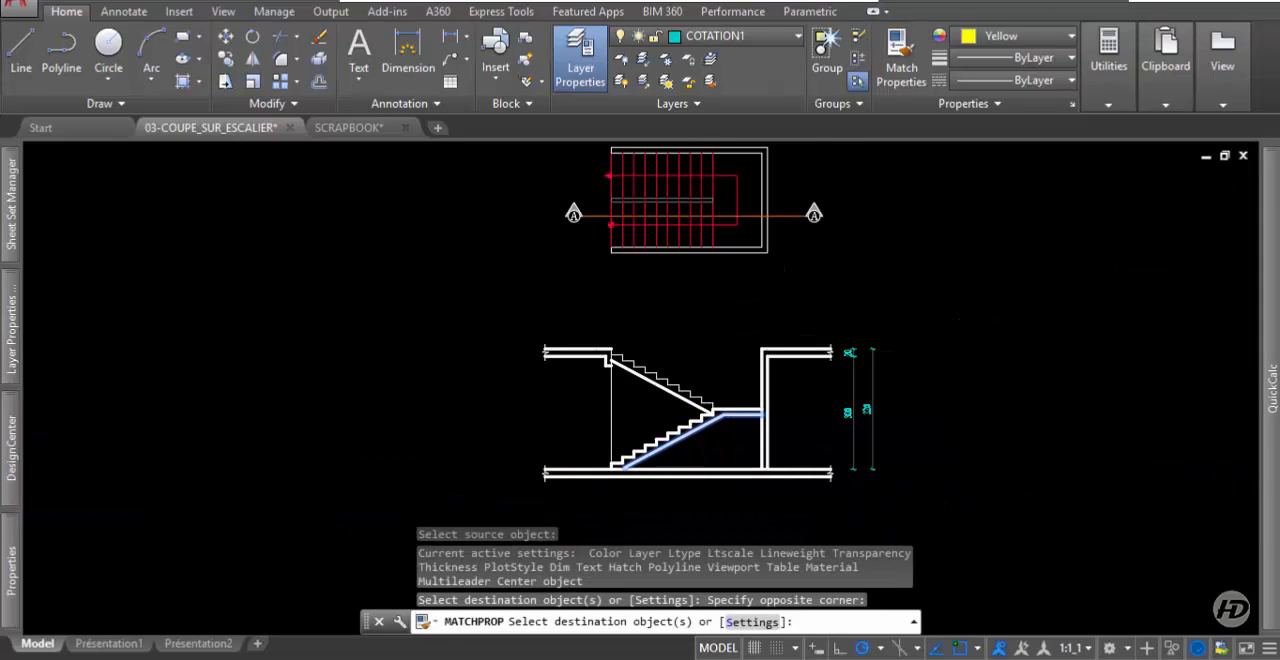
scroll(602, 393, up, 2)
scroll(656, 373, down, 2)
scroll(649, 369, up, 4)
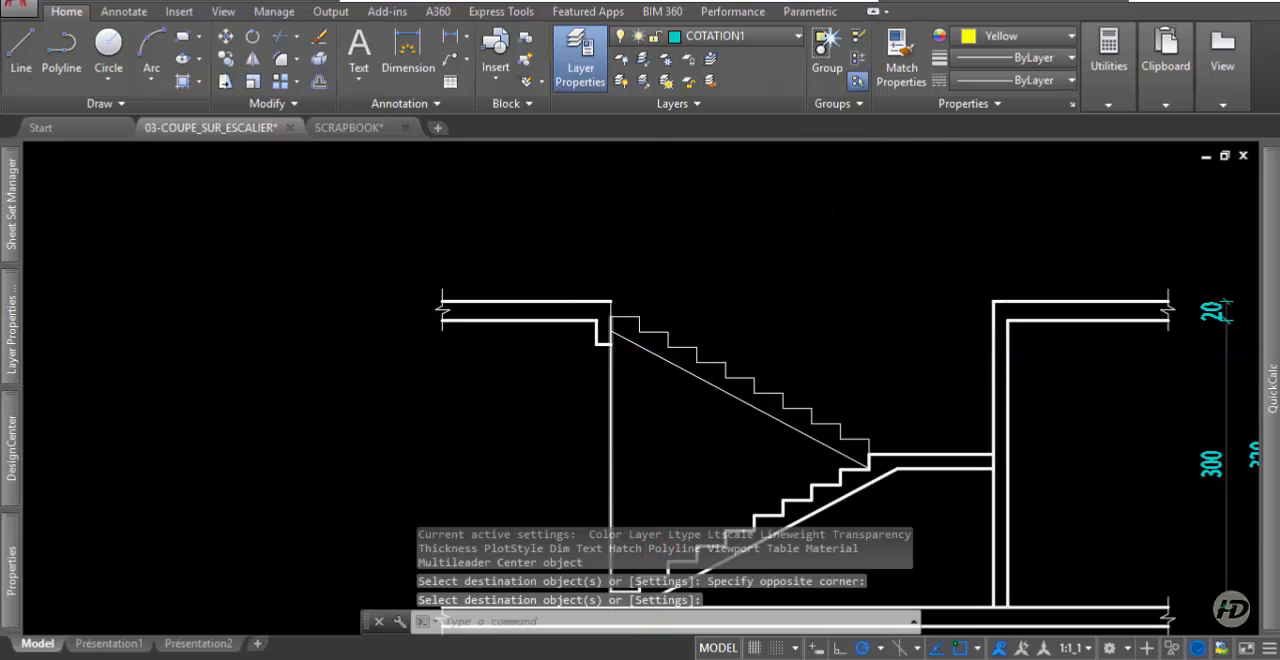
Try to match the drop beam's outer vertical edge to the left slab underside's properties.
key(Return)
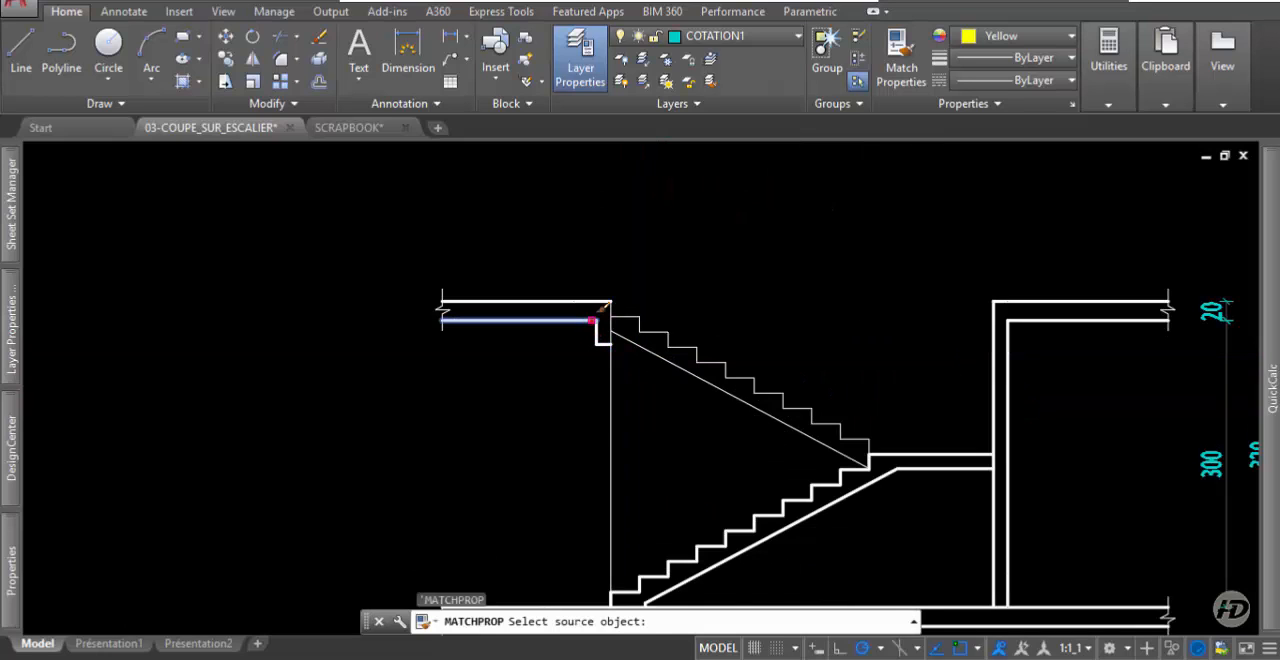
click(595, 318)
click(586, 277)
click(634, 386)
scroll(620, 380, up, 2)
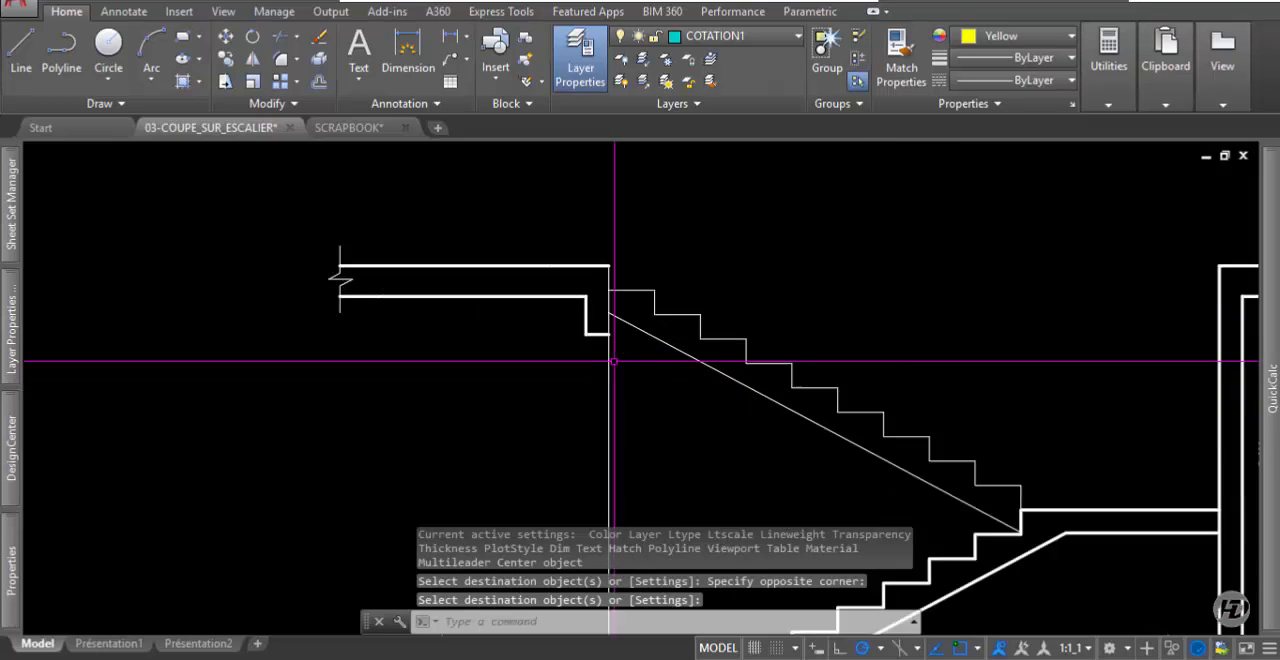
scroll(614, 361, up, 2)
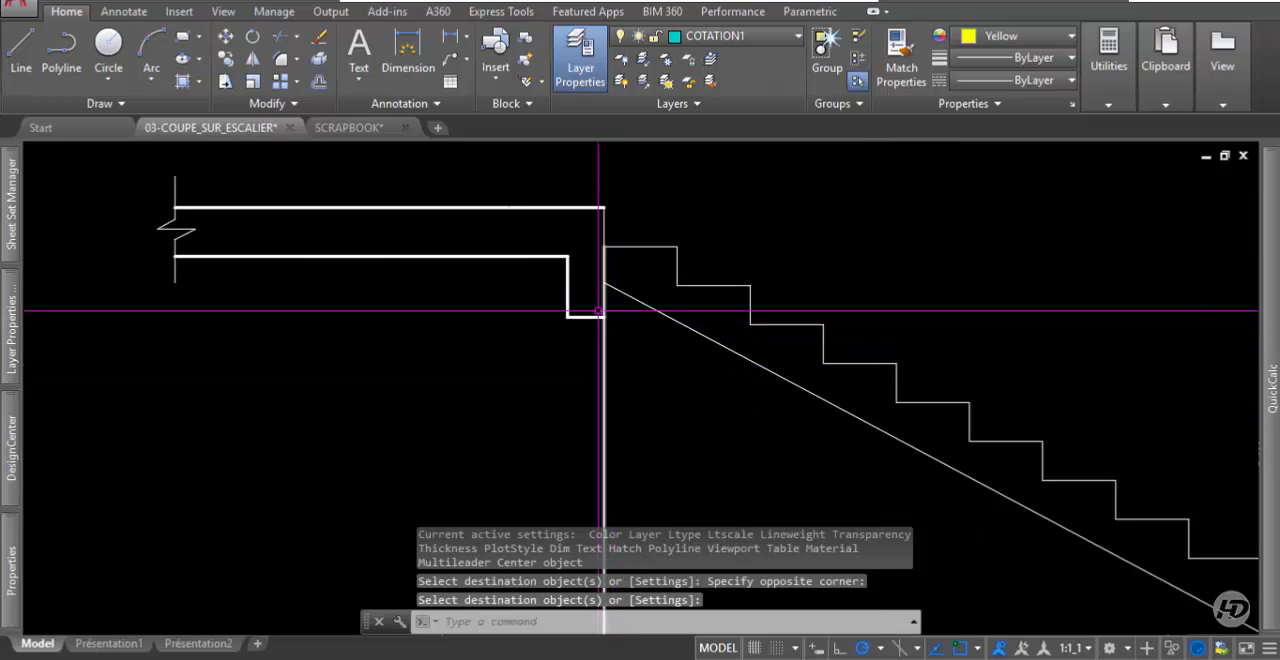
Draw a vertical line from the left upper slab's top corner down to the drop beam's bottom corner.
click(12, 62)
click(606, 208)
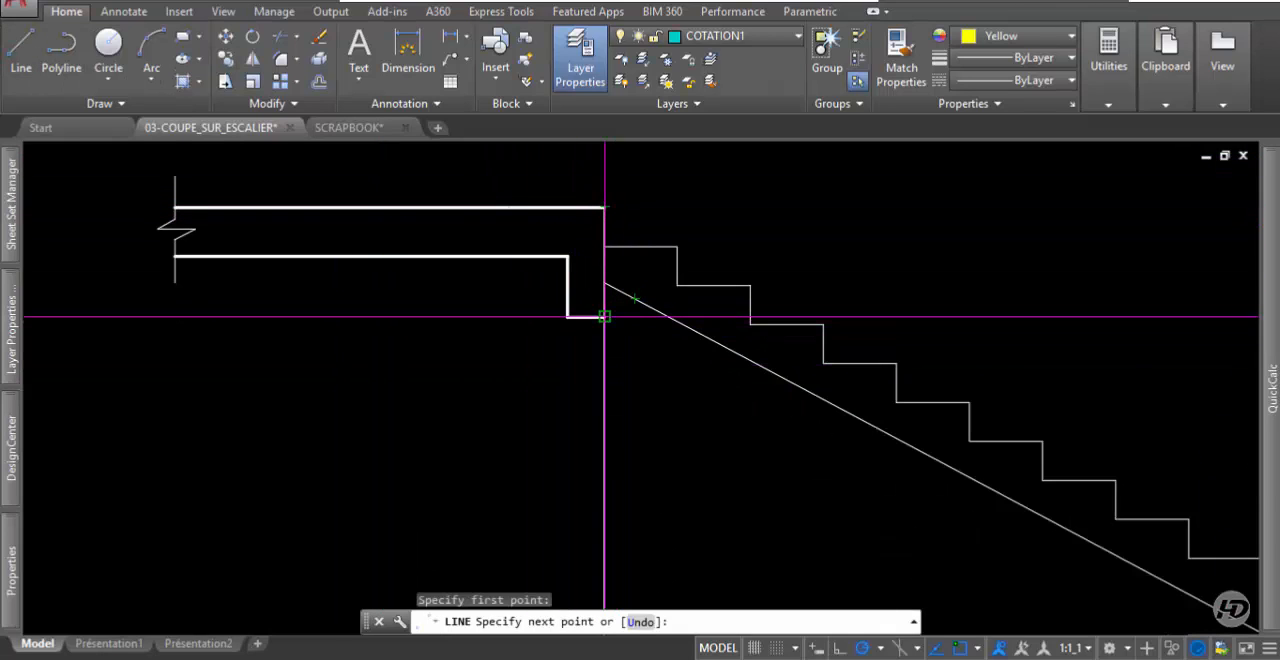
click(604, 317)
key(Return)
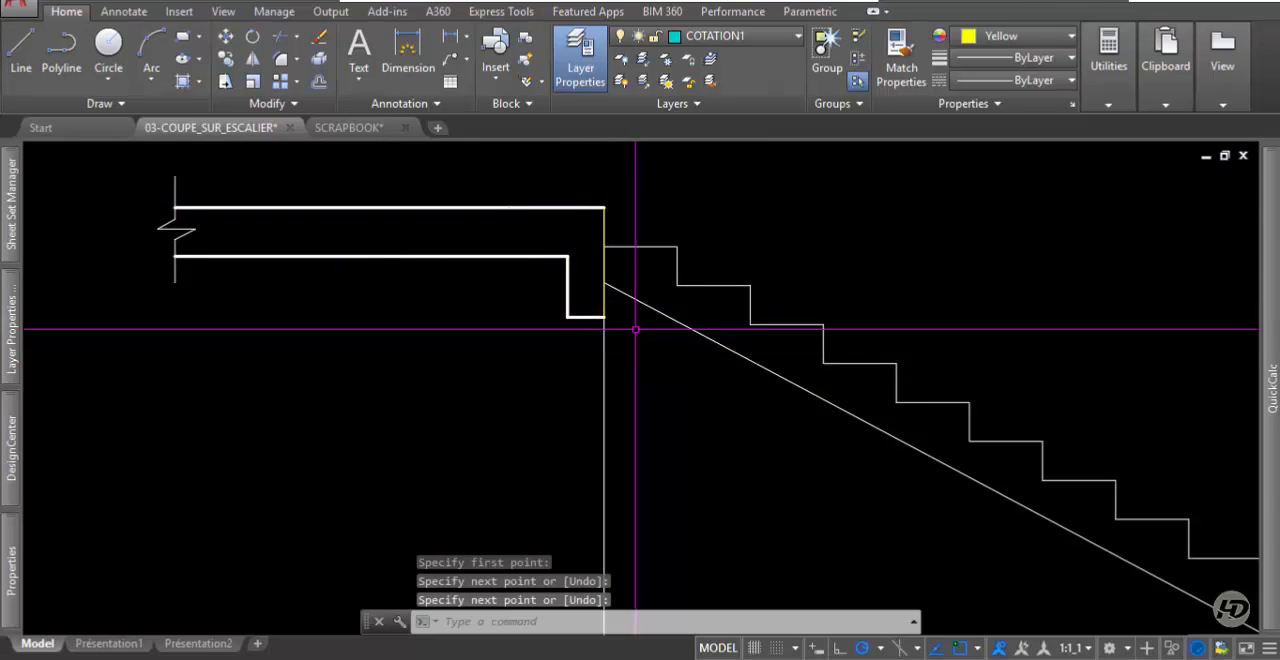
Match the new vertical beam edge to the properties of the left slab underside line.
click(902, 70)
click(550, 257)
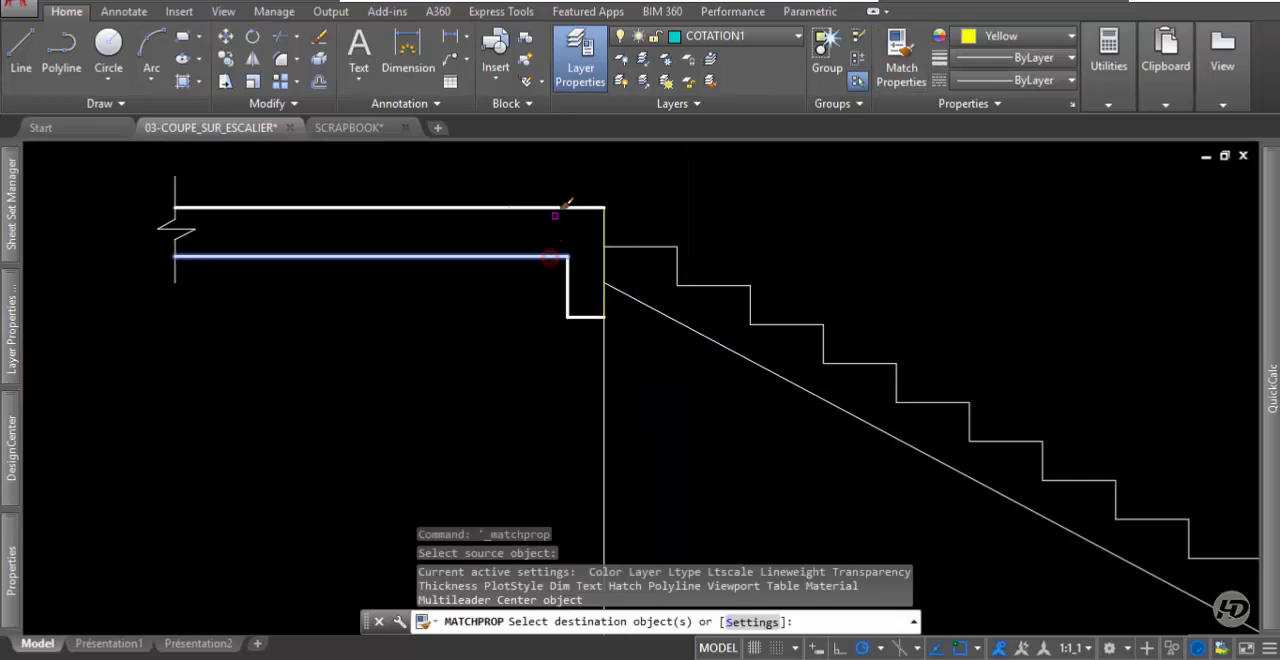
click(557, 171)
click(632, 333)
key(Return)
Stretch the upper end of the thin left wall line down to the drop beam's bottom corner.
click(618, 374)
click(585, 382)
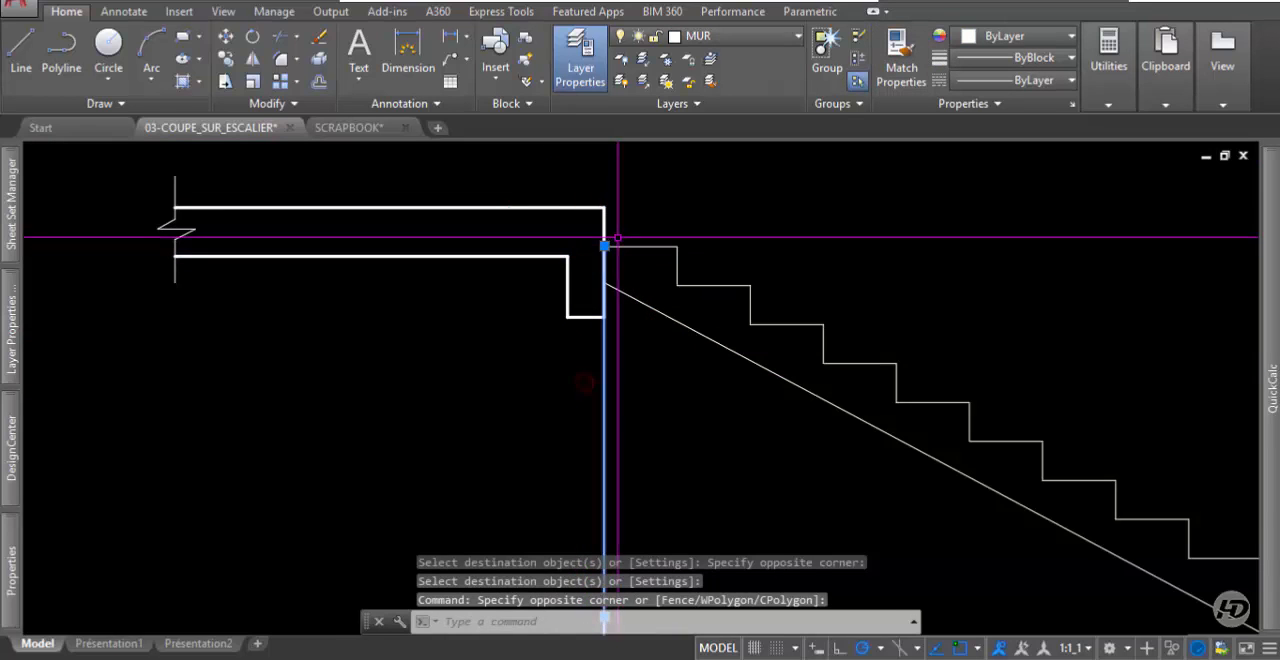
click(605, 246)
click(604, 316)
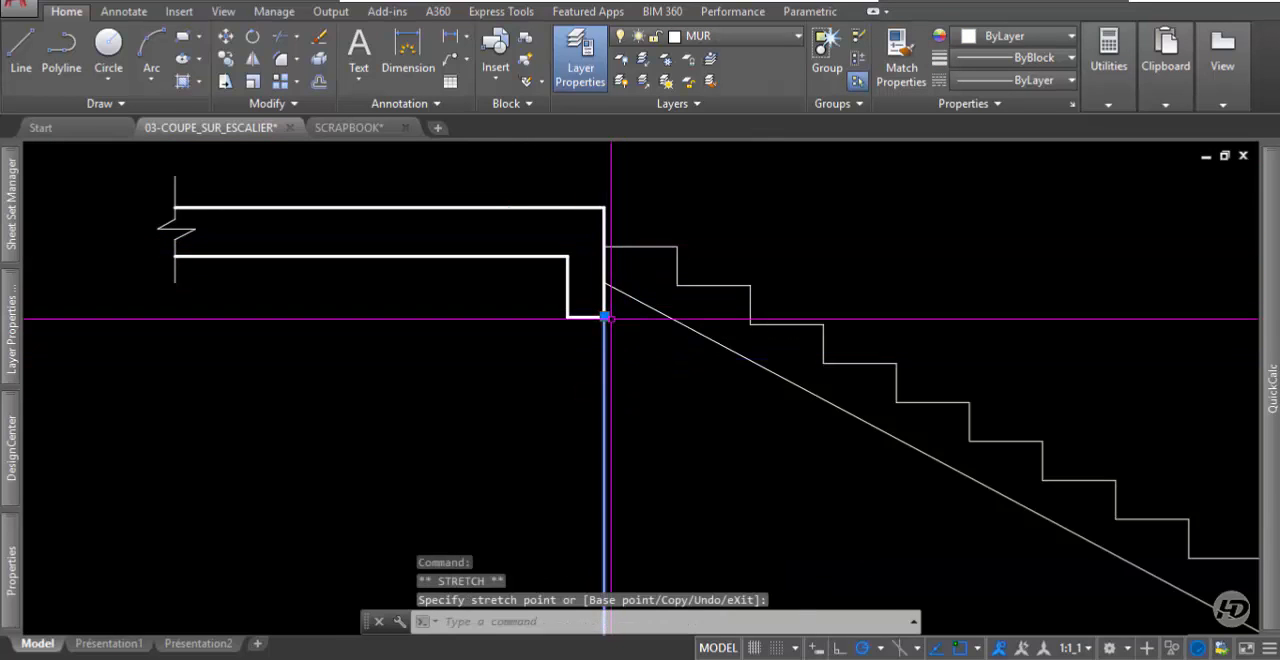
key(Escape)
scroll(470, 200, down, 4)
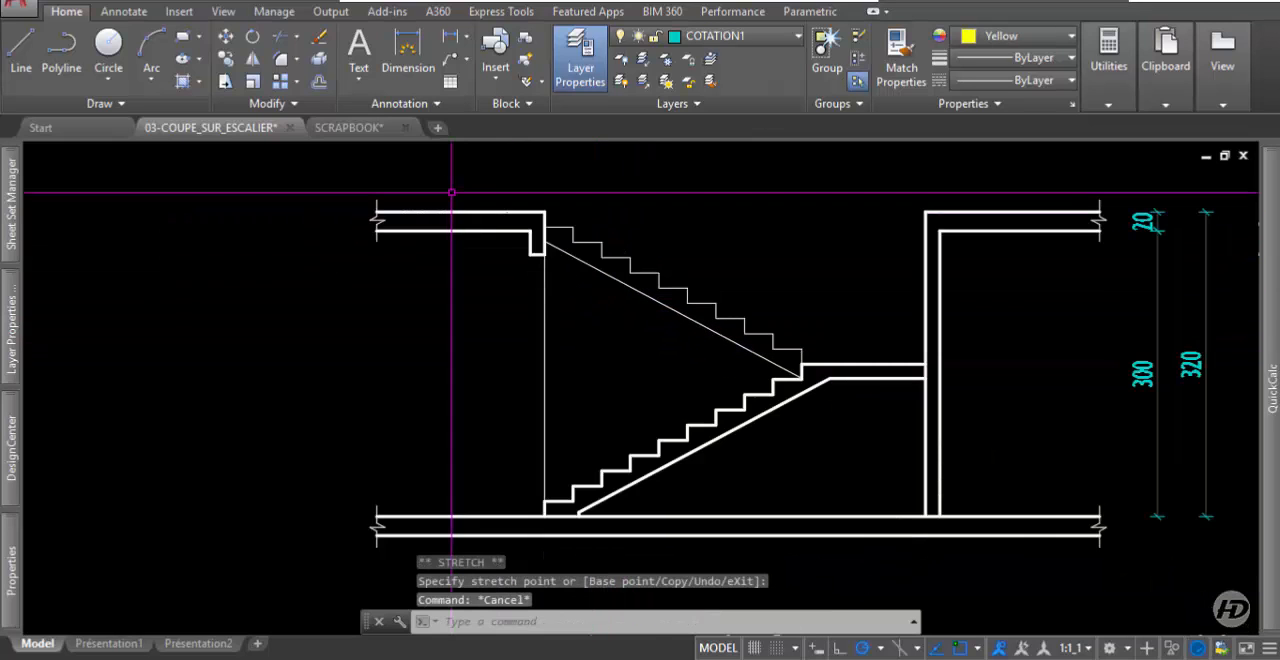
Draw a guide line along the lower flight's nosings, from the first step's corner to the landing's top corner.
click(33, 54)
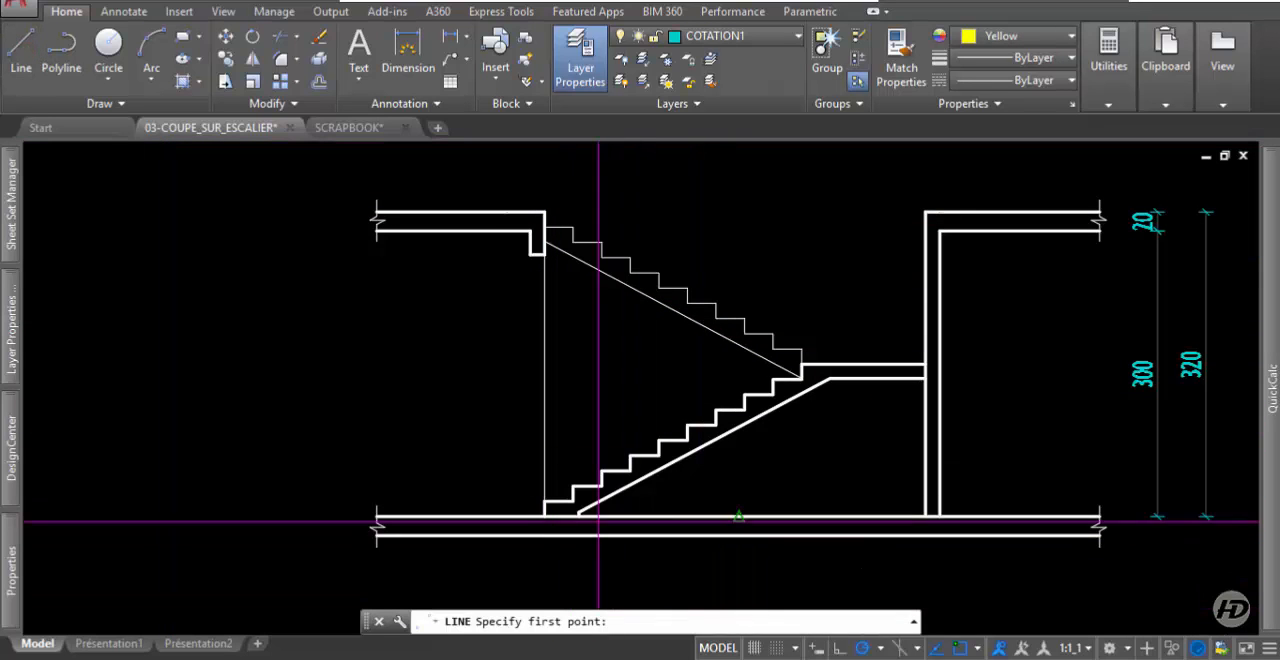
click(544, 501)
scroll(790, 358, up, 4)
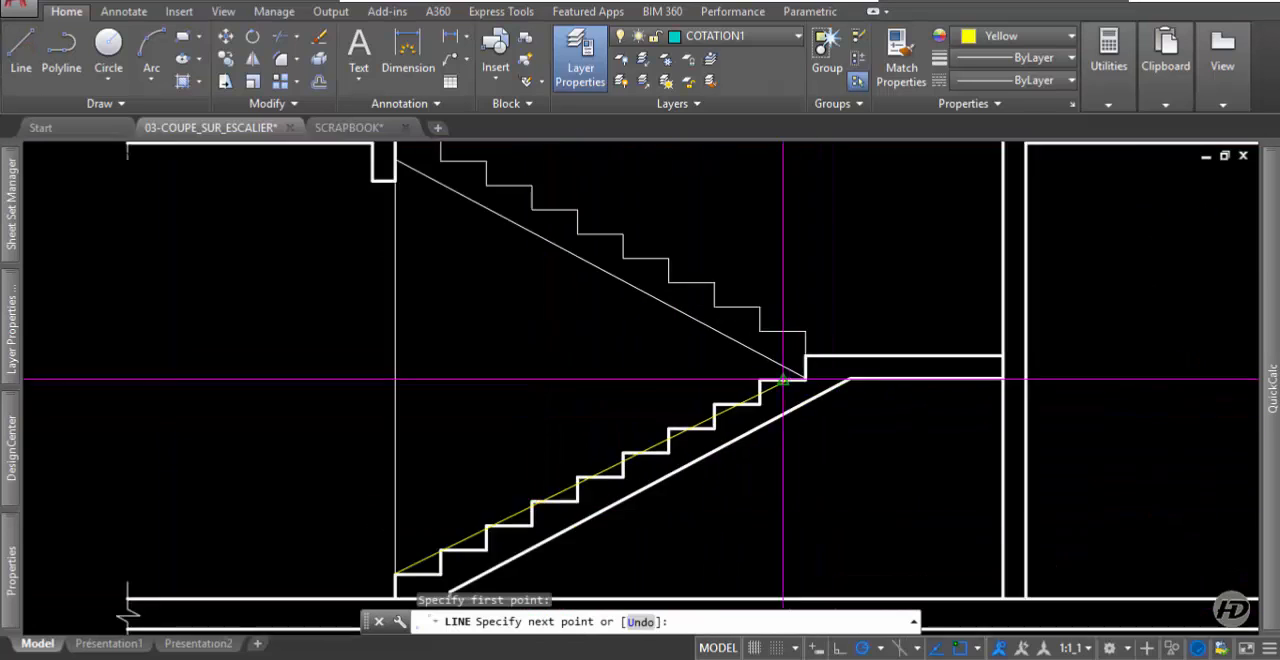
click(816, 342)
key(Return)
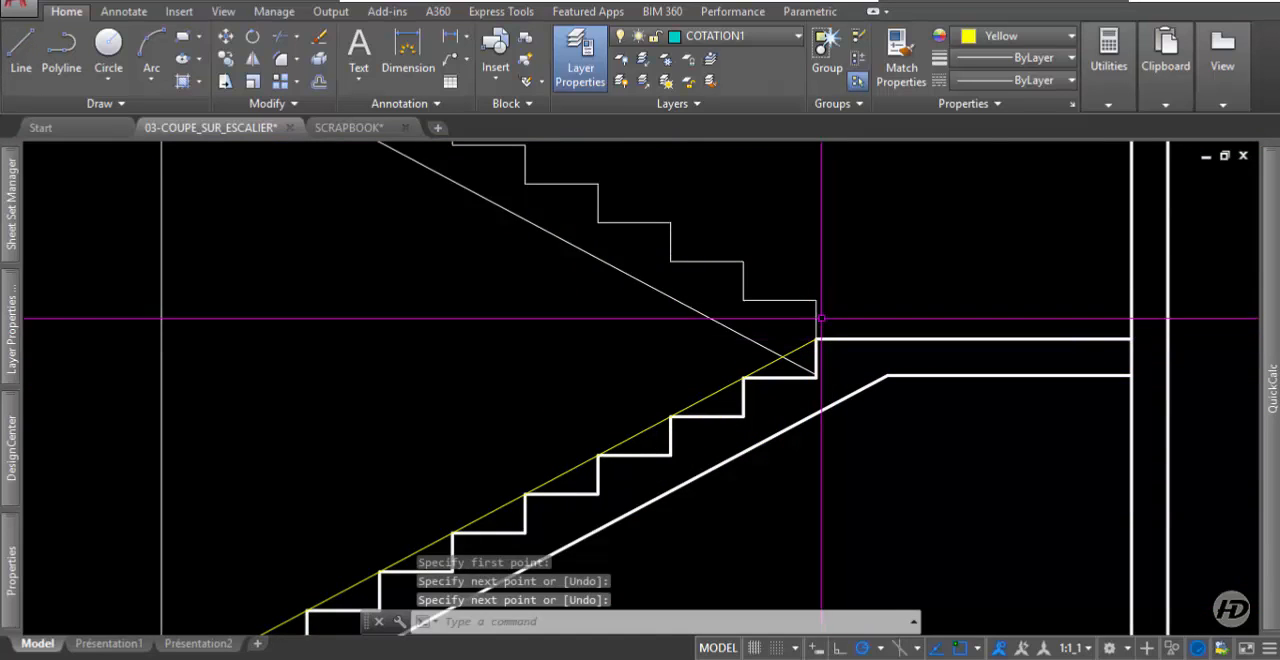
Draw a guide line along the upper flight, from its lowest riser's top corner to the left upper slab's corner.
key(Return)
click(818, 300)
scroll(818, 300, down, 4)
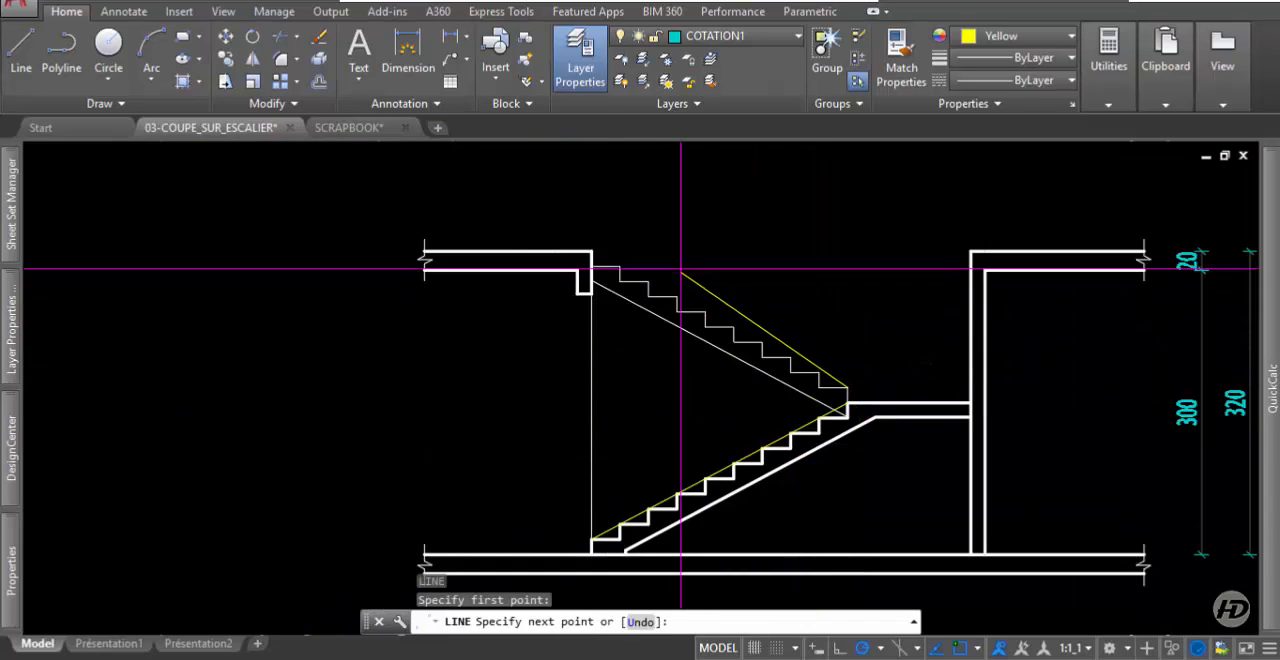
click(591, 252)
key(Return)
scroll(685, 248, down, 2)
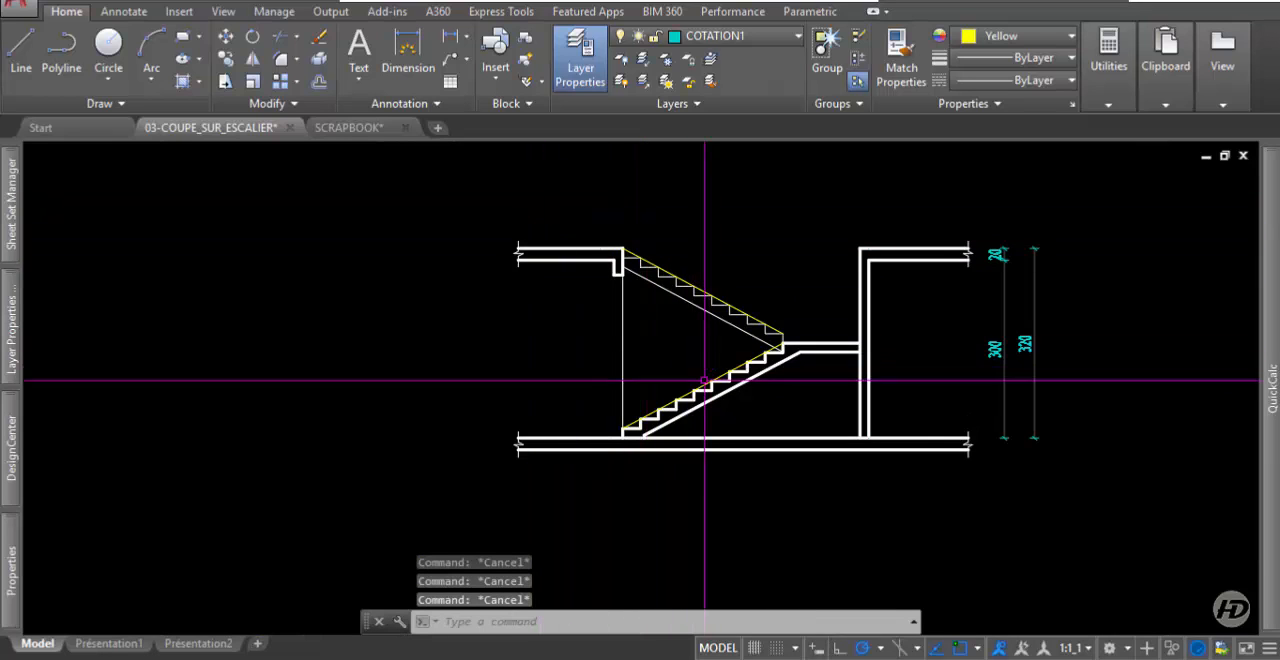
Offset both flight guide lines upward by 0.8 to create the two handrail lines.
scroll(728, 372, up, 3)
middle_drag(697, 342, 774, 446)
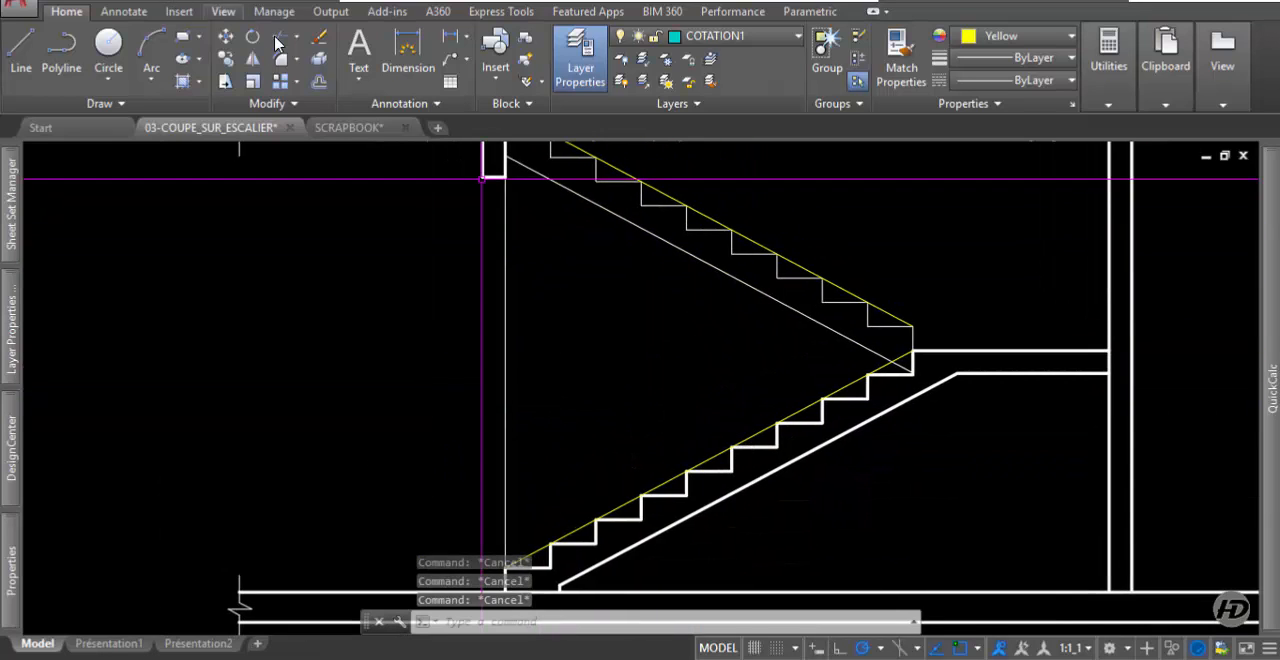
click(319, 84)
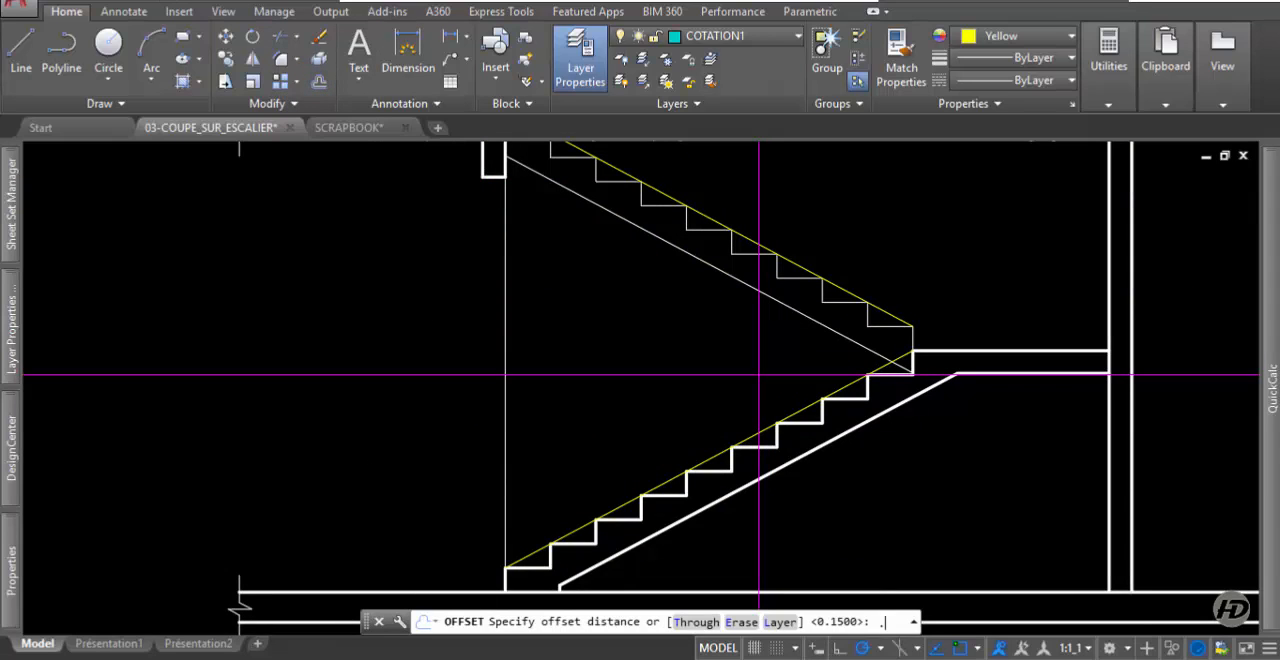
text(.8)
key(Return)
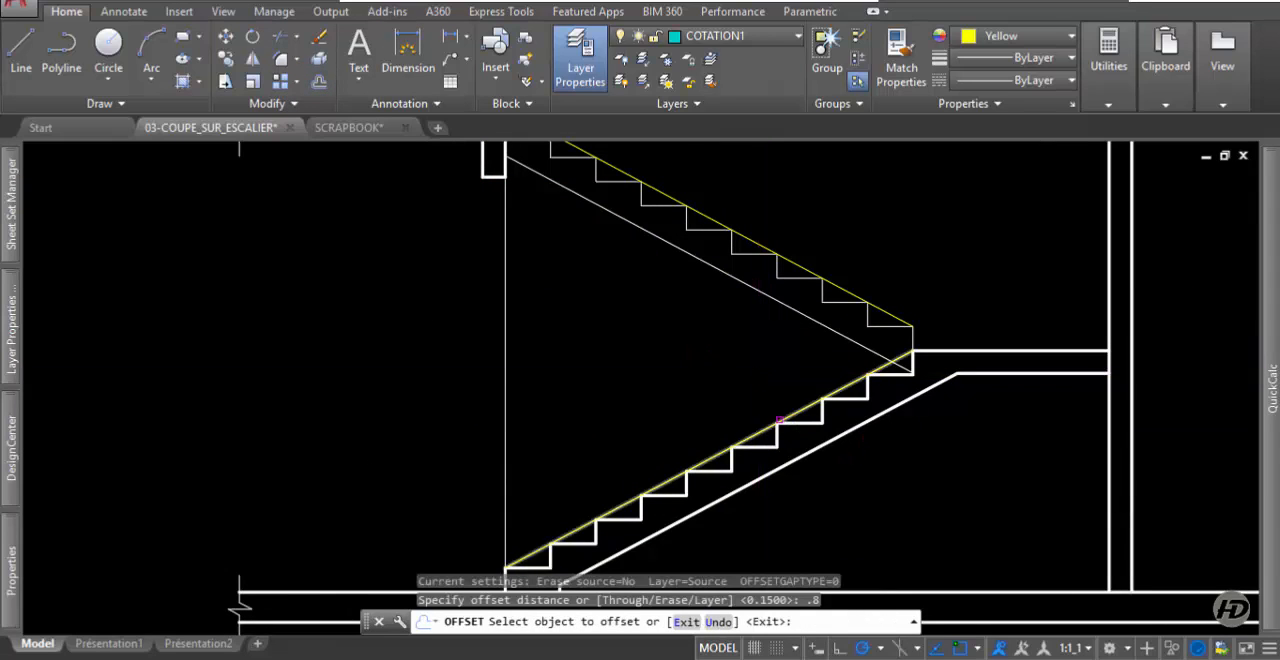
click(764, 428)
click(753, 358)
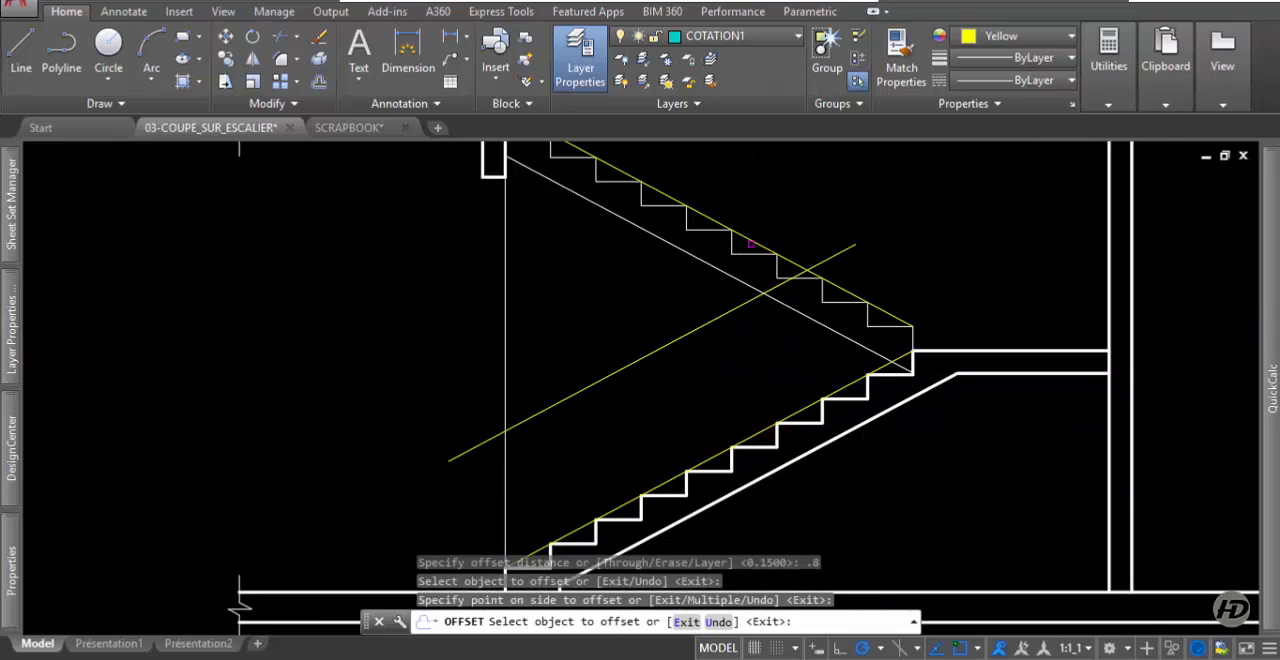
click(753, 243)
click(787, 174)
key(Return)
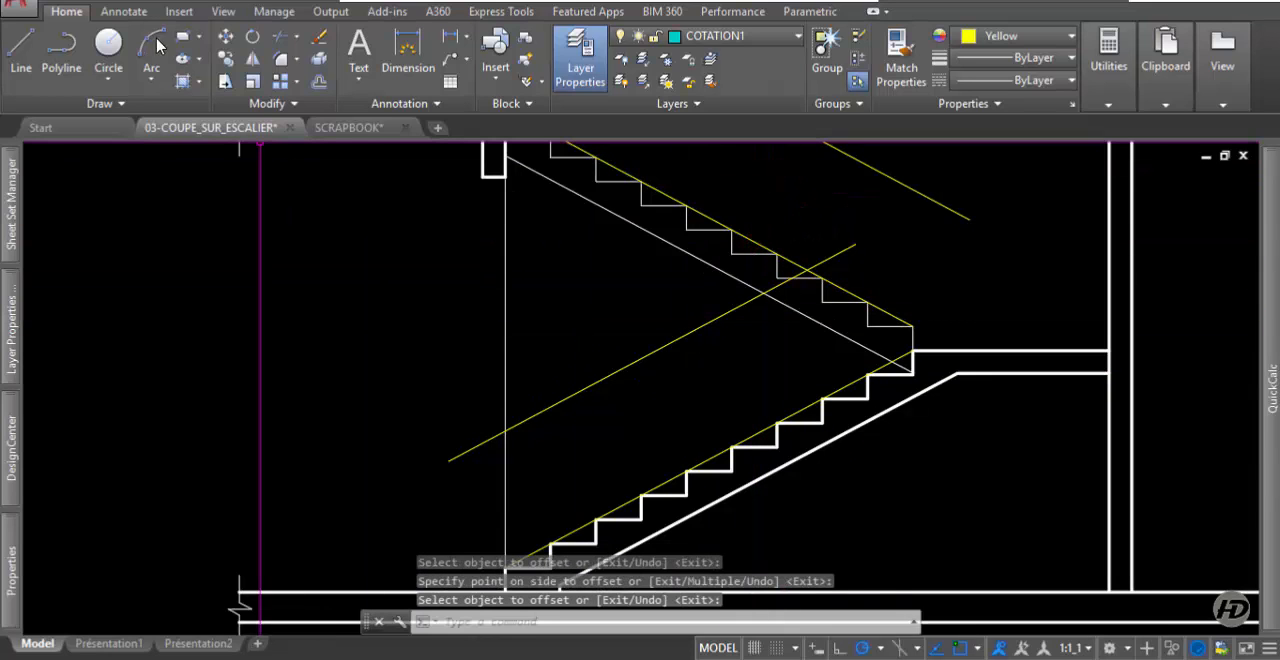
click(20, 50)
scroll(497, 560, up, 2)
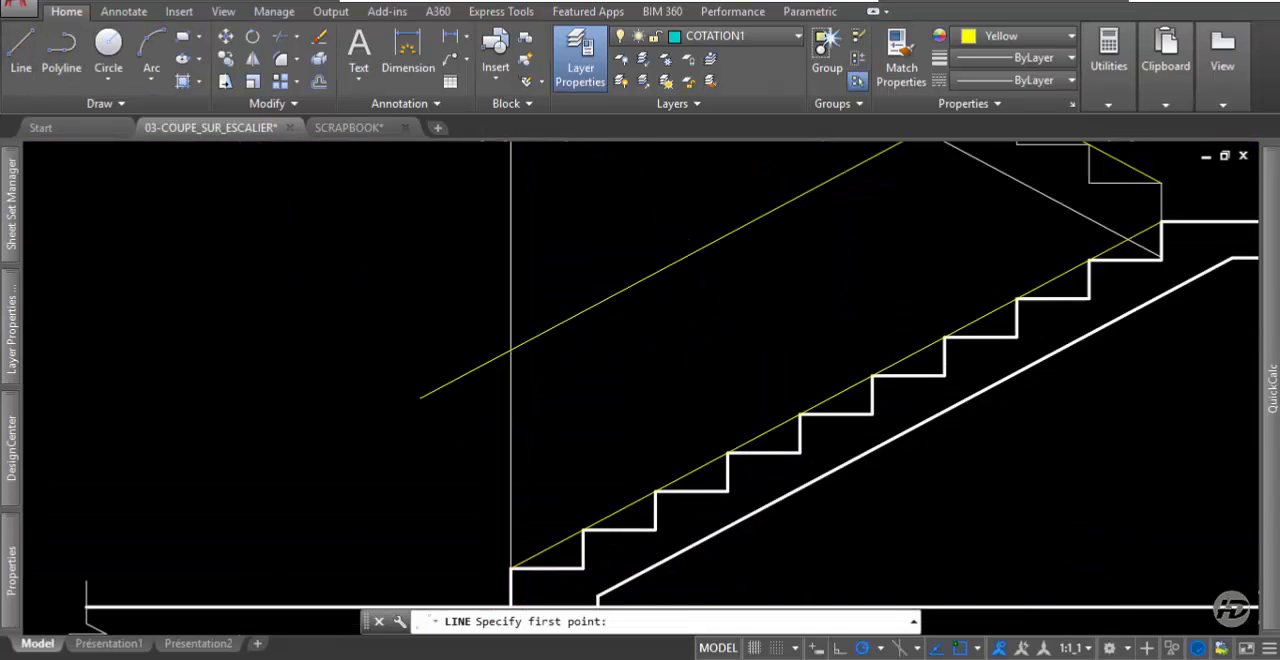
click(510, 567)
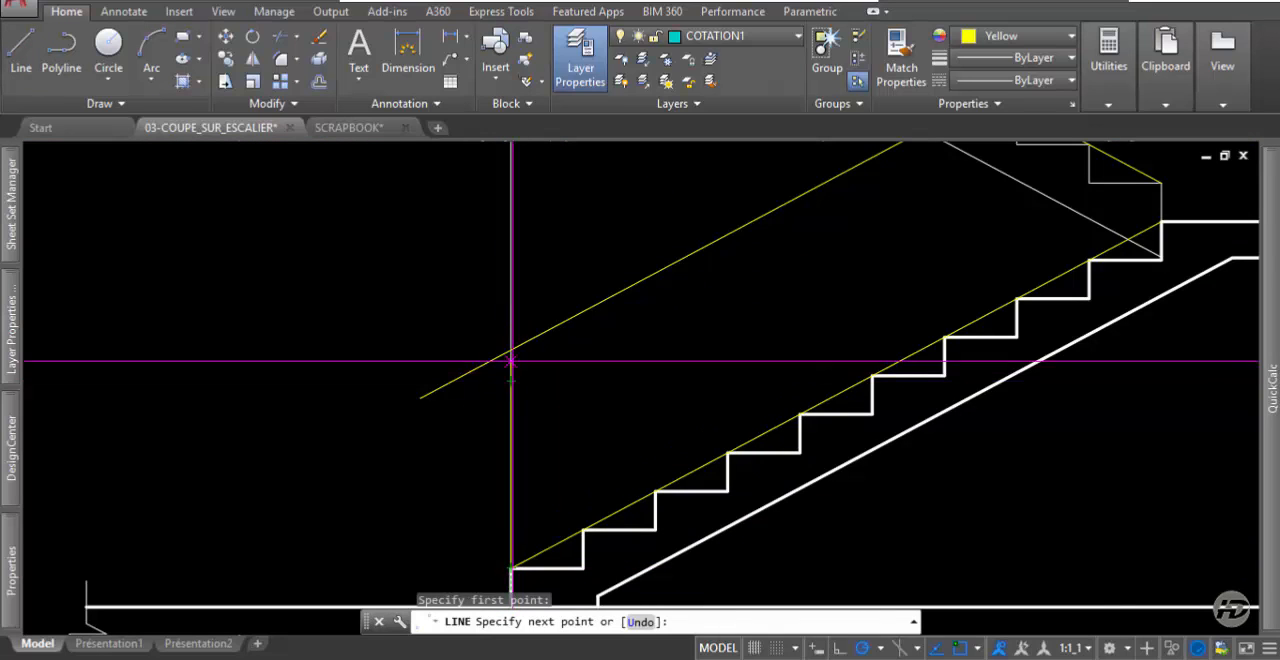
click(510, 148)
key(Return)
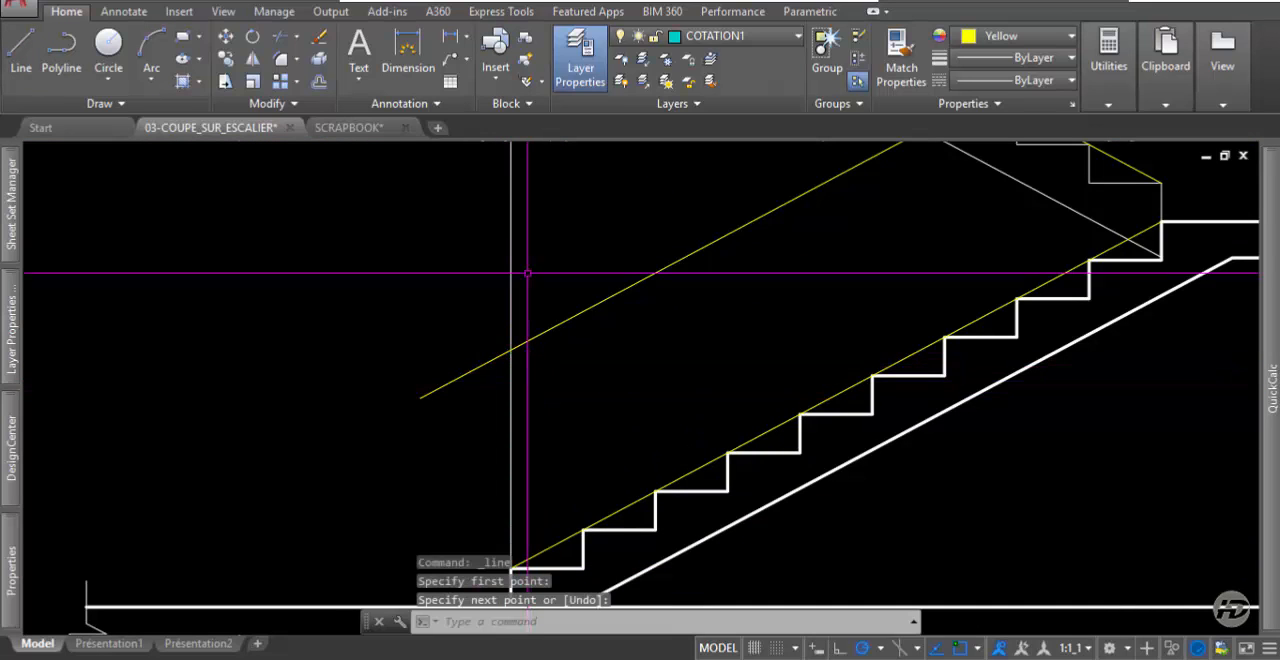
Trim the lower handrail's end that extends beyond the thin vertical line at the stair's start.
click(278, 37)
key(Return)
drag(443, 391, 423, 363)
scroll(423, 363, down, 4)
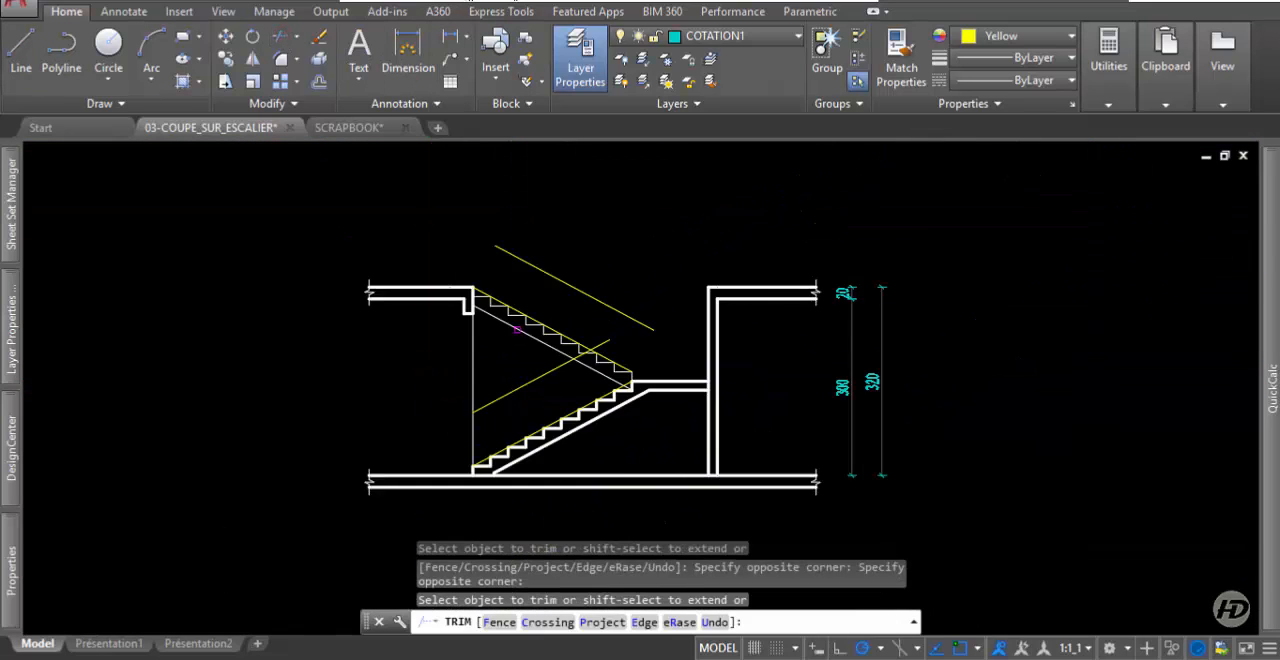
Draw a vertical line upward from the left upper slab's corner to above the upper handrail's end.
scroll(516, 329, up, 2)
click(20, 50)
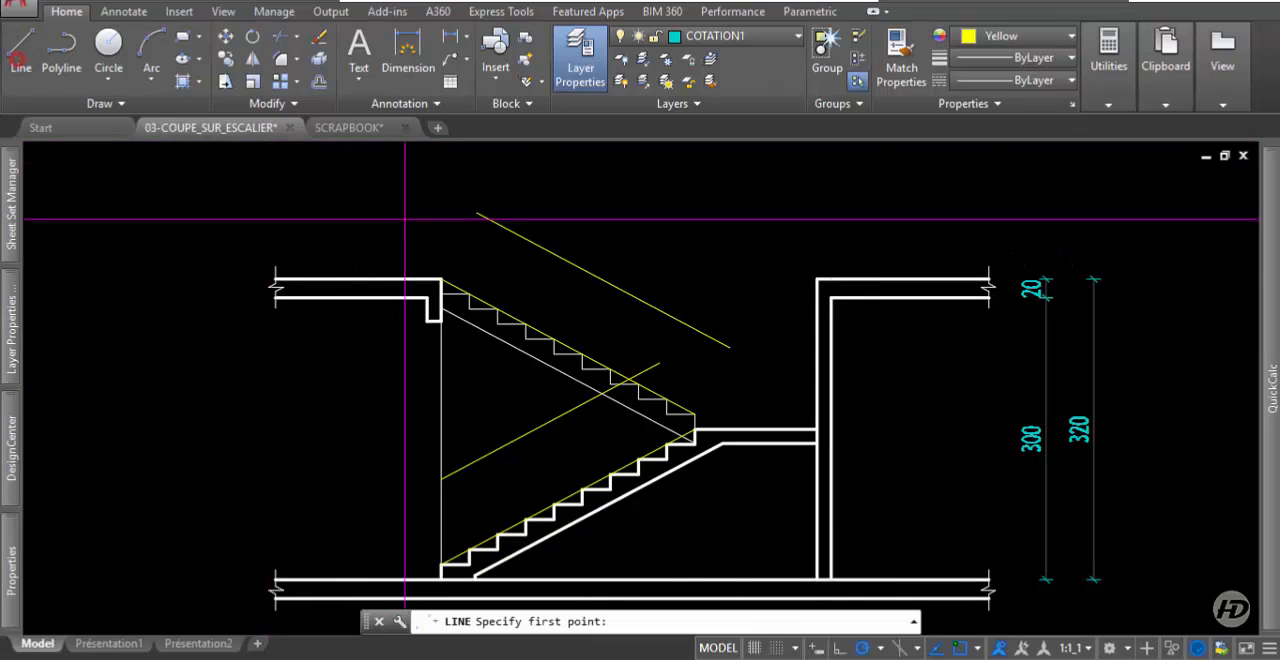
click(441, 278)
click(441, 181)
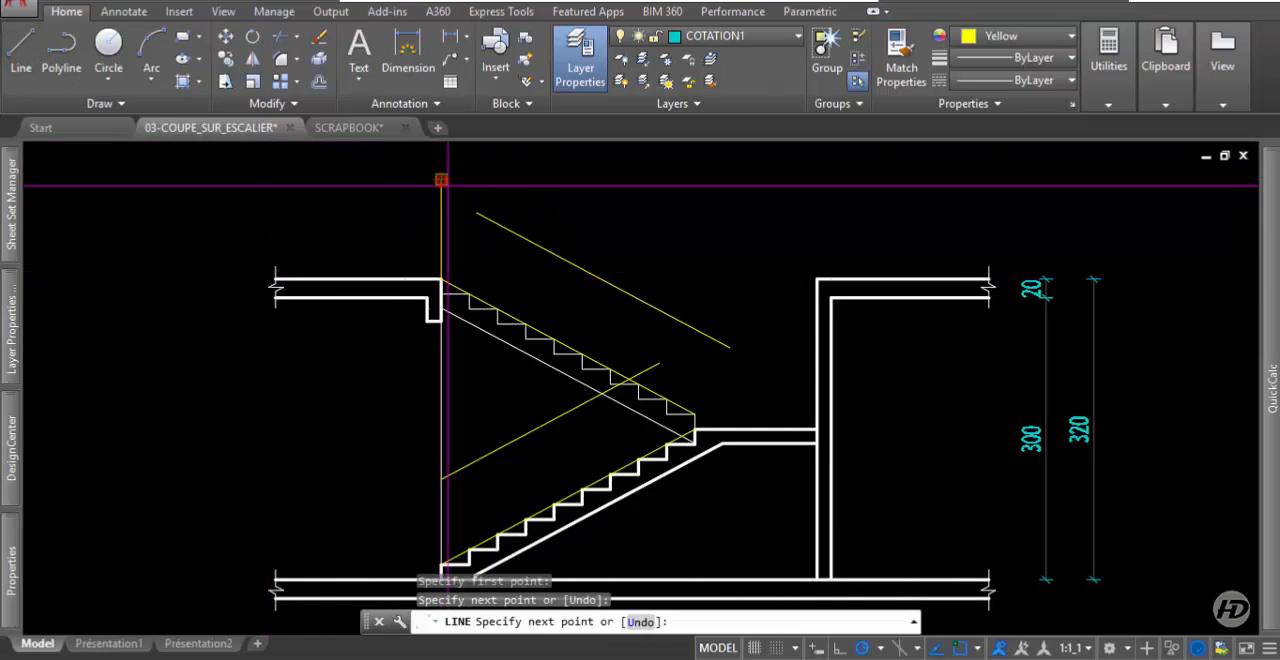
key(Return)
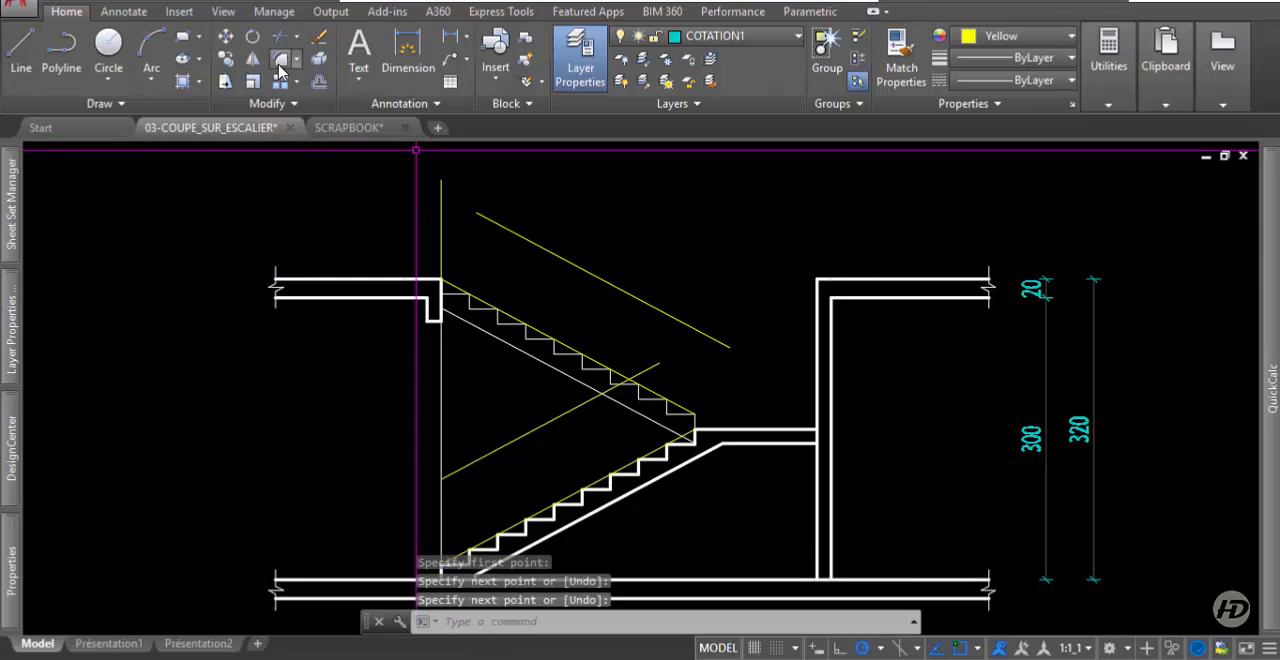
Fillet the upper handrail line with the vertical line above the left slab into a sharp corner.
click(281, 62)
click(496, 224)
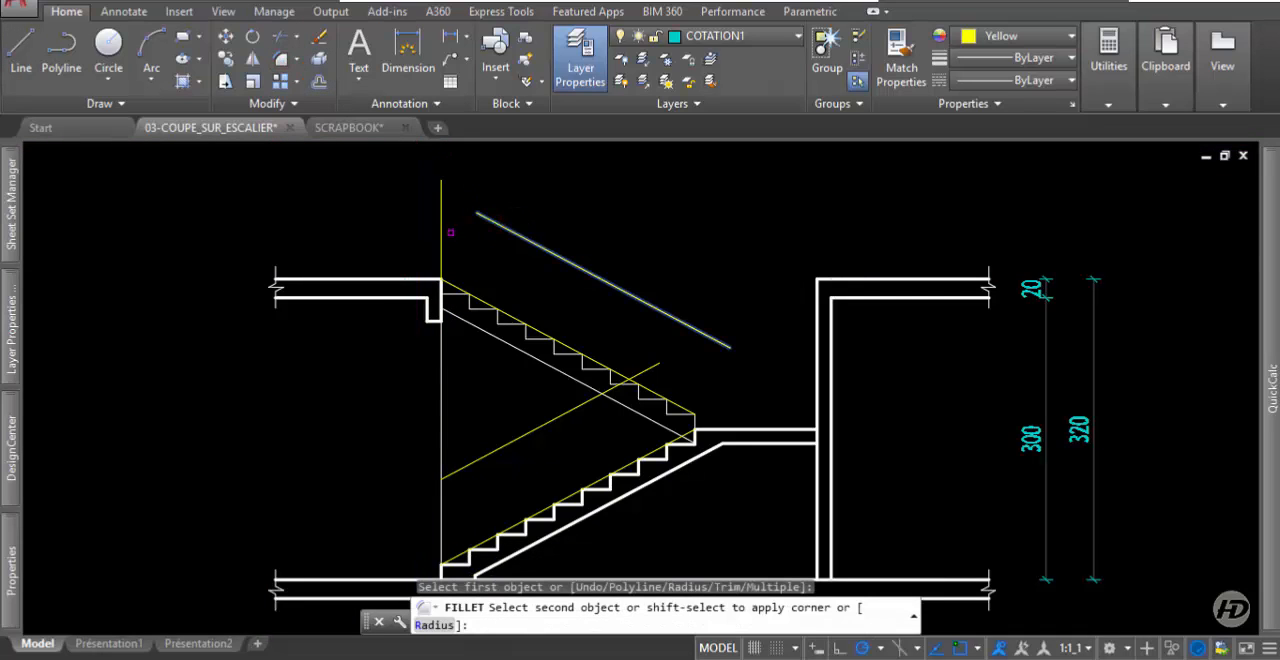
click(441, 228)
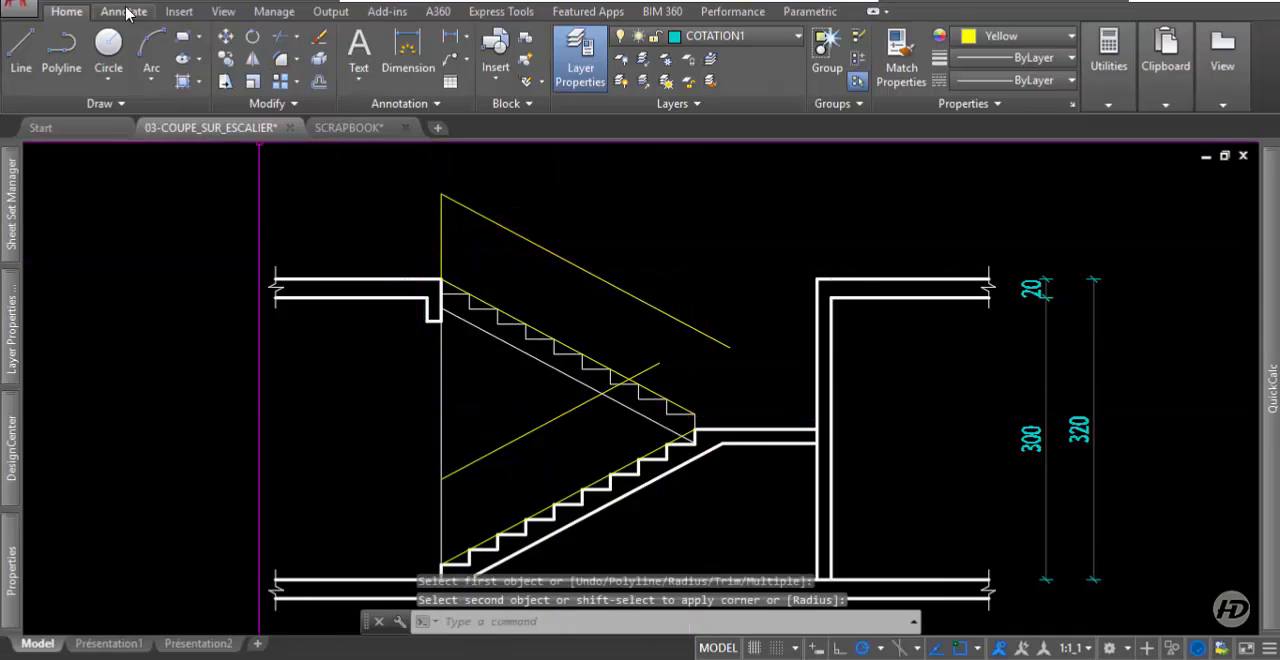
Draw a vertical line from the upper flight's lowest riser corner up to the upper handrail line.
click(27, 40)
scroll(646, 432, up, 2)
click(724, 403)
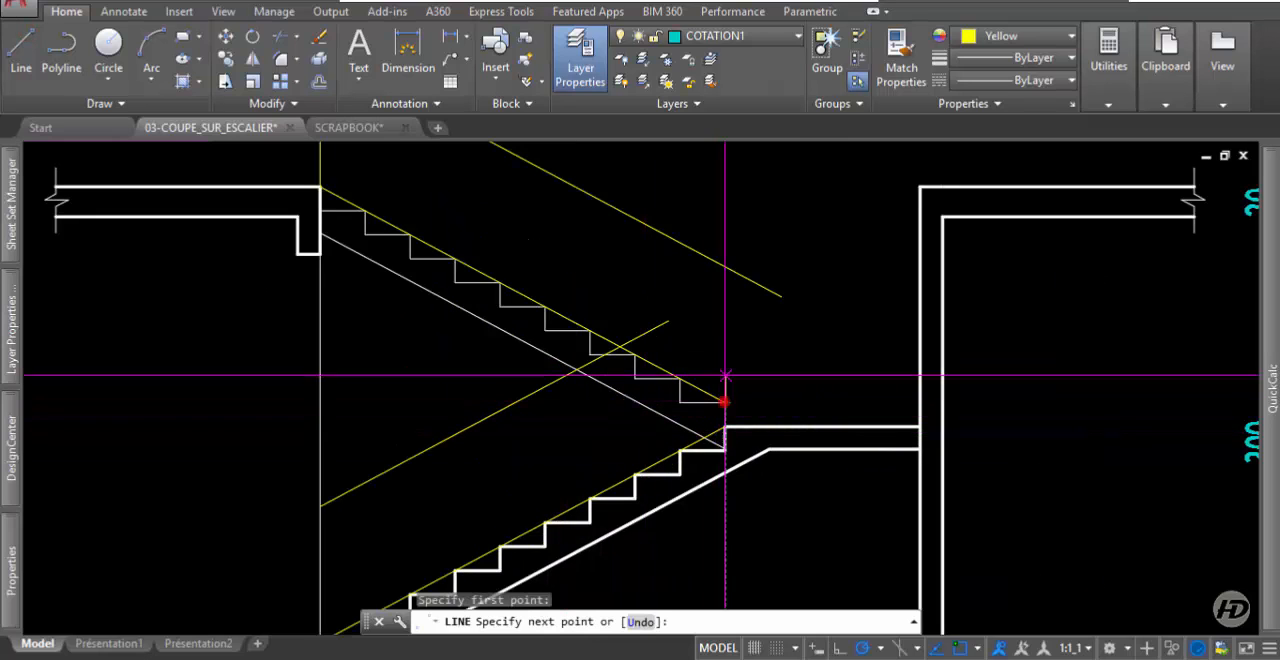
click(725, 267)
key(Return)
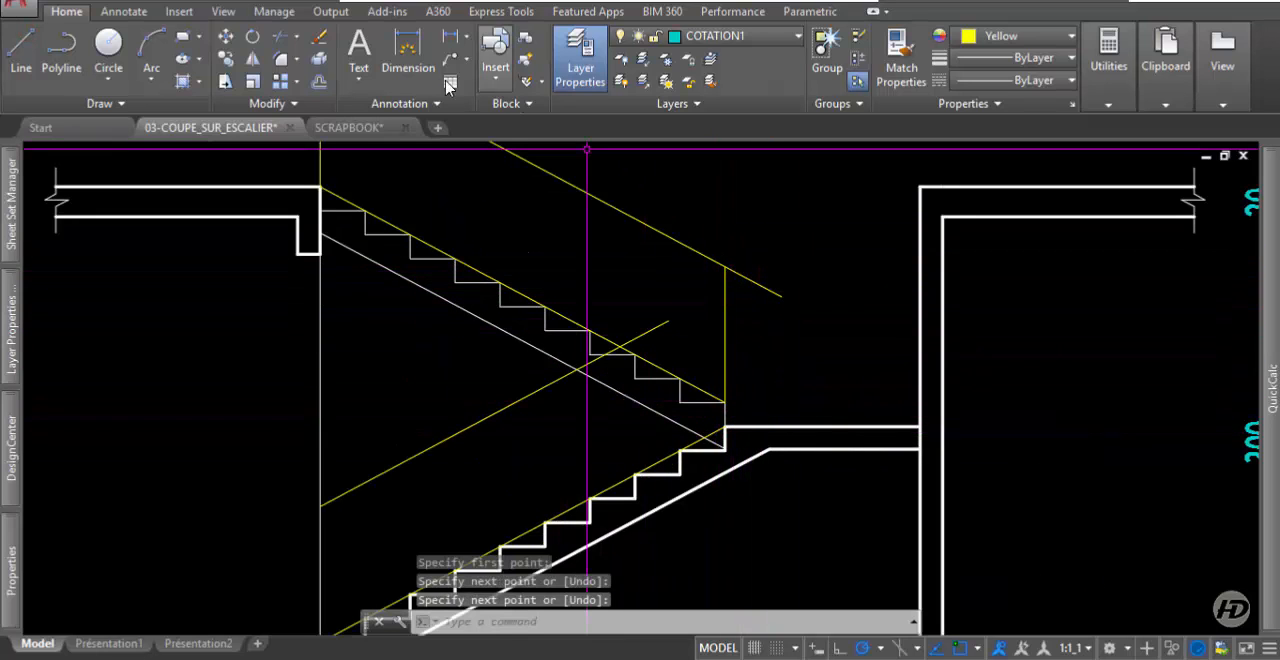
Trim the upper handrail's overhang at the vertical line by the landing and extend the lower handrail to that line.
click(277, 37)
key(Return)
click(795, 280)
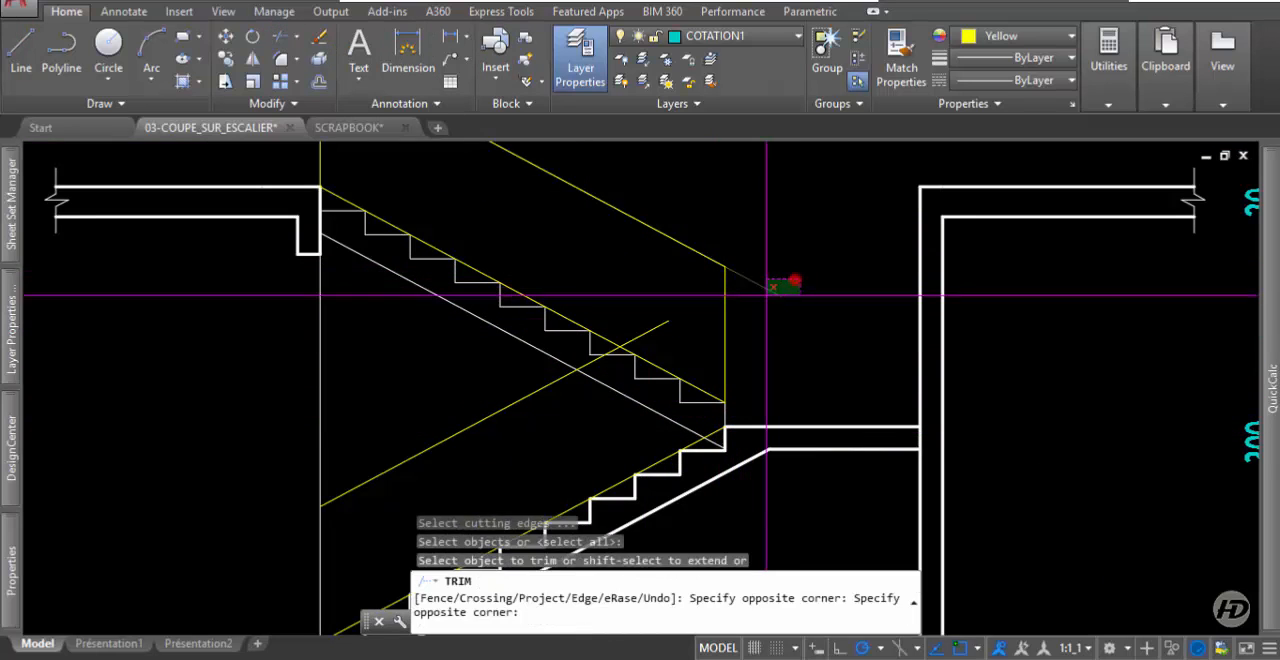
click(757, 325)
shift+click(657, 316)
shift+click(666, 333)
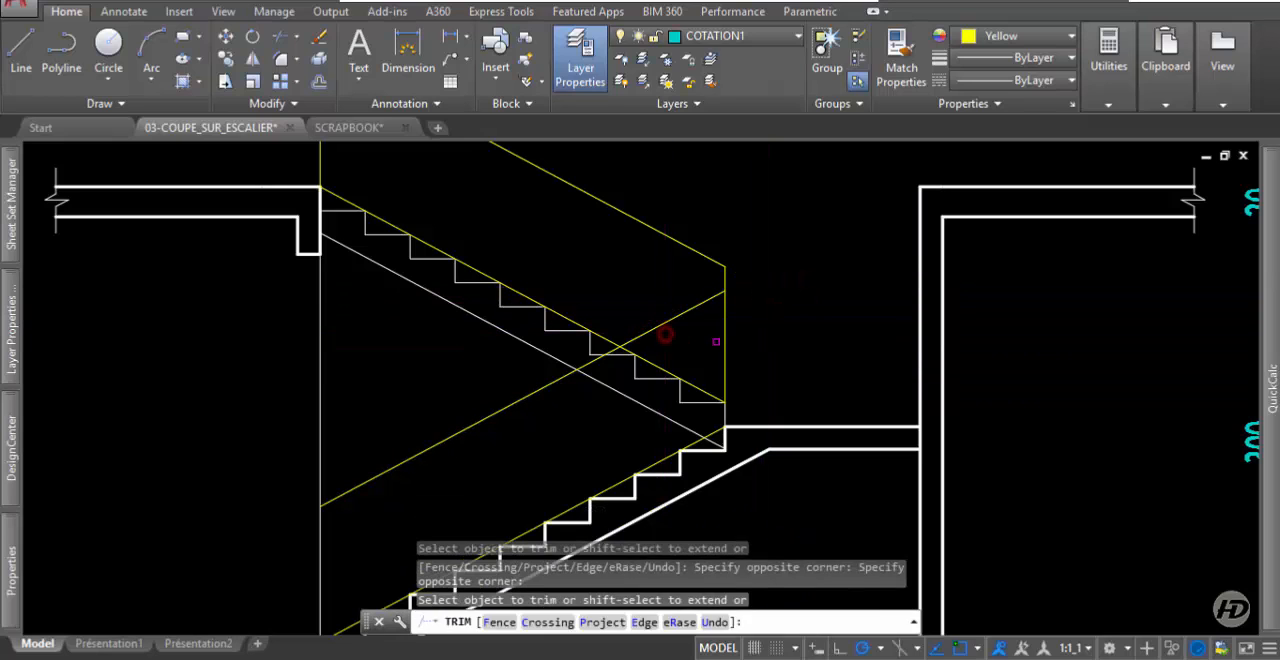
key(Return)
Erase the two guide lines running along the nosings of the upper and lower flights.
click(668, 370)
click(660, 441)
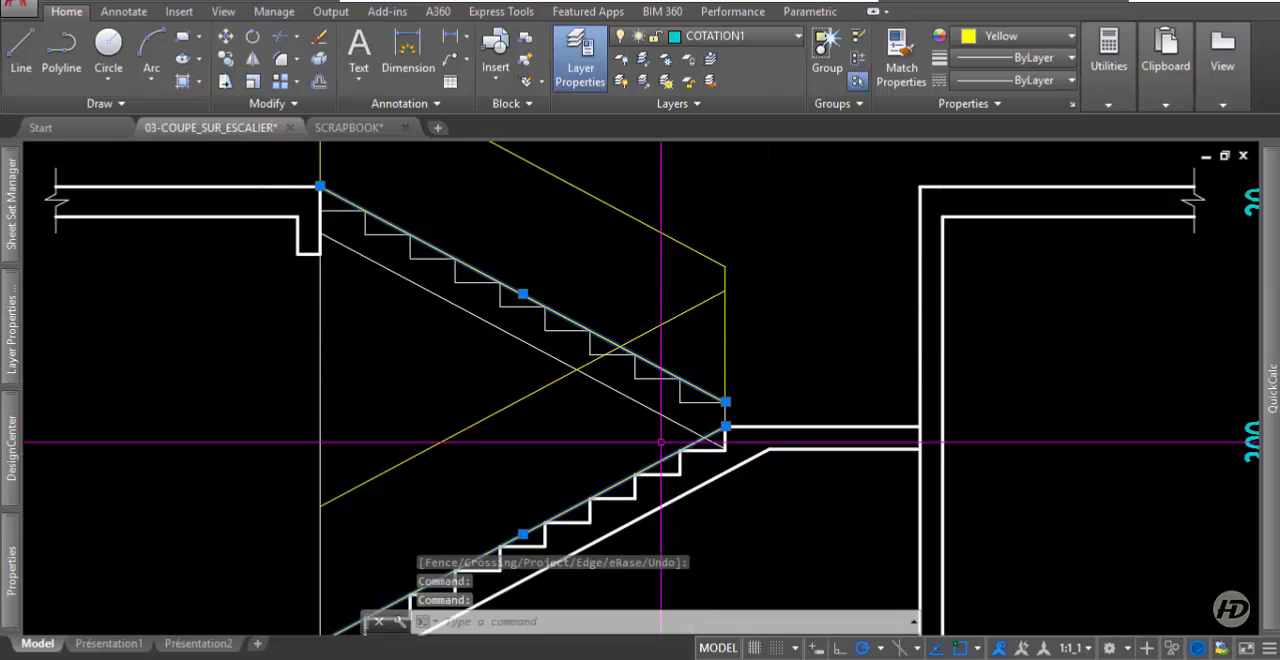
scroll(661, 441, down, 5)
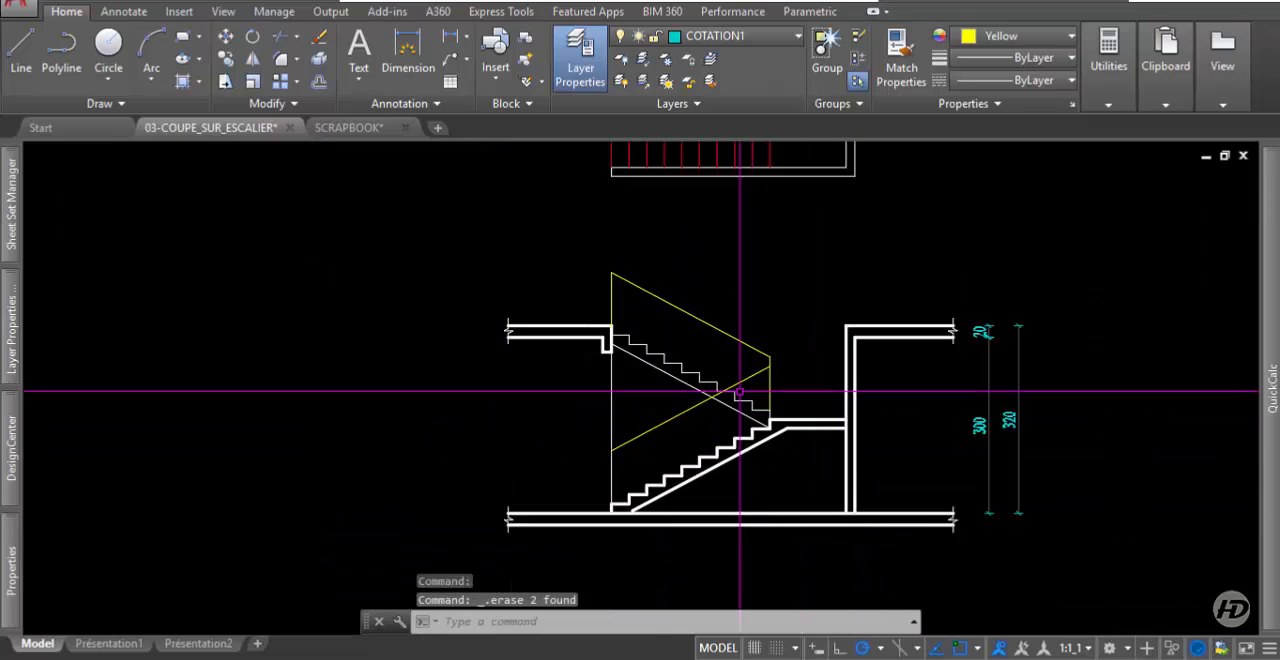
Change the color of both handrail lines and their two vertical end lines to dark orange.
scroll(777, 391, up, 2)
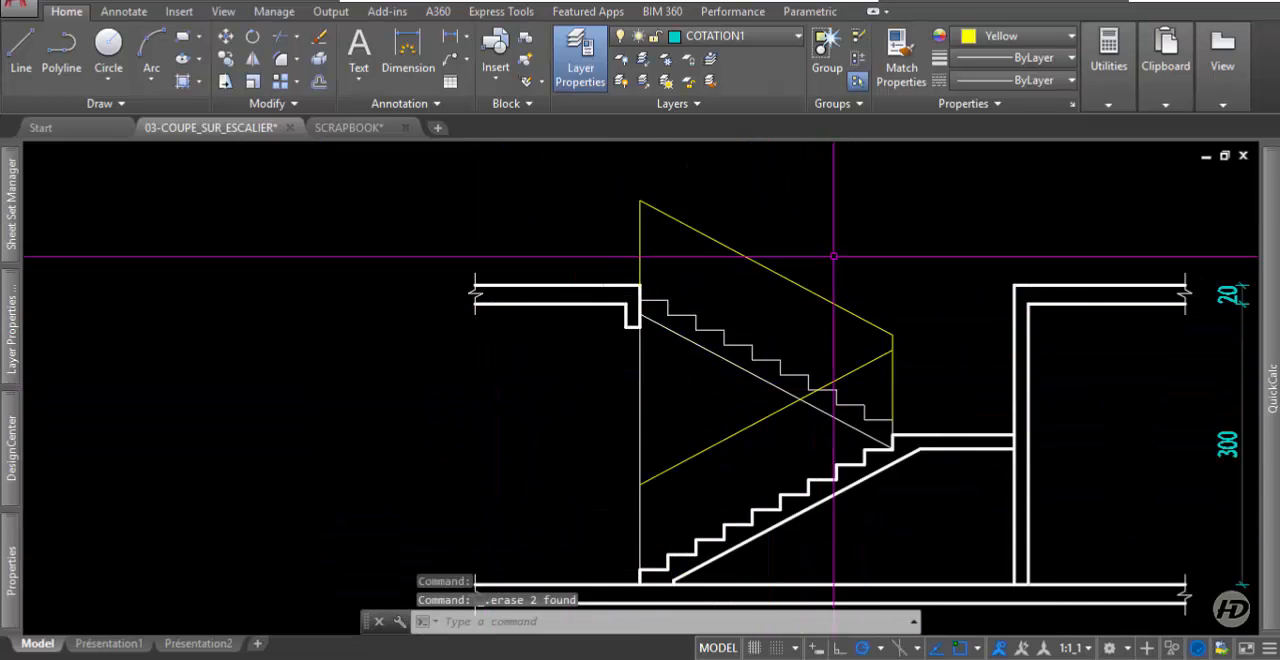
click(894, 343)
click(926, 282)
click(875, 361)
click(688, 197)
click(627, 233)
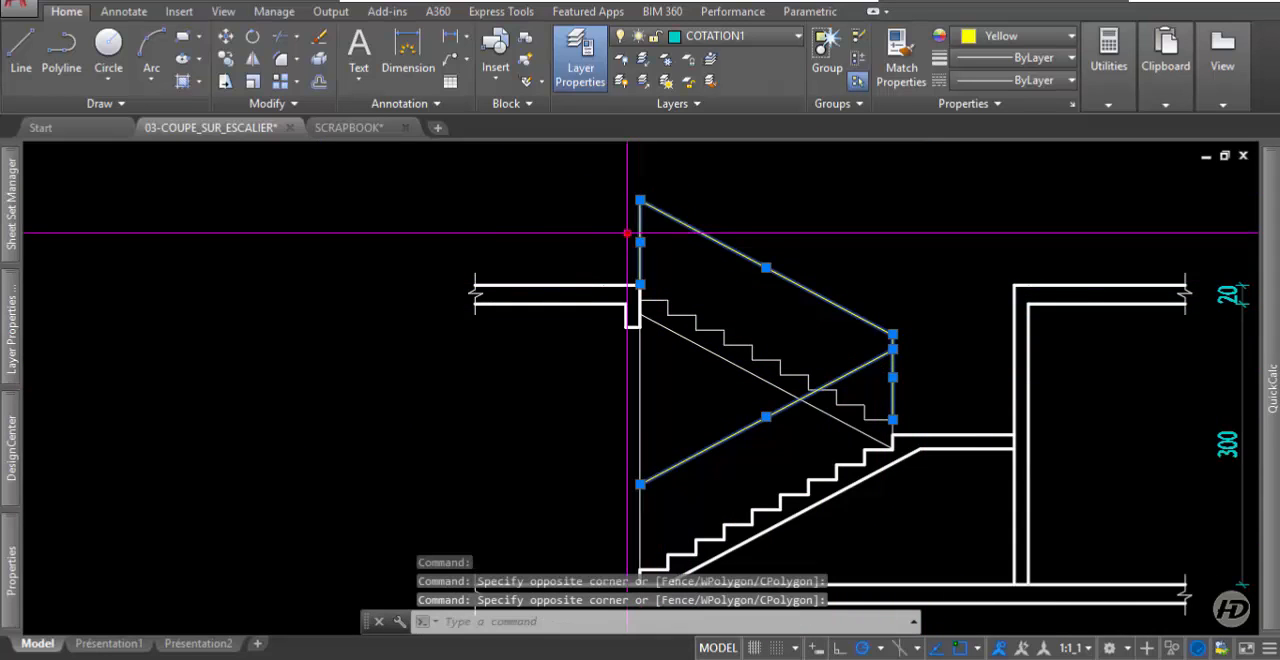
click(1020, 36)
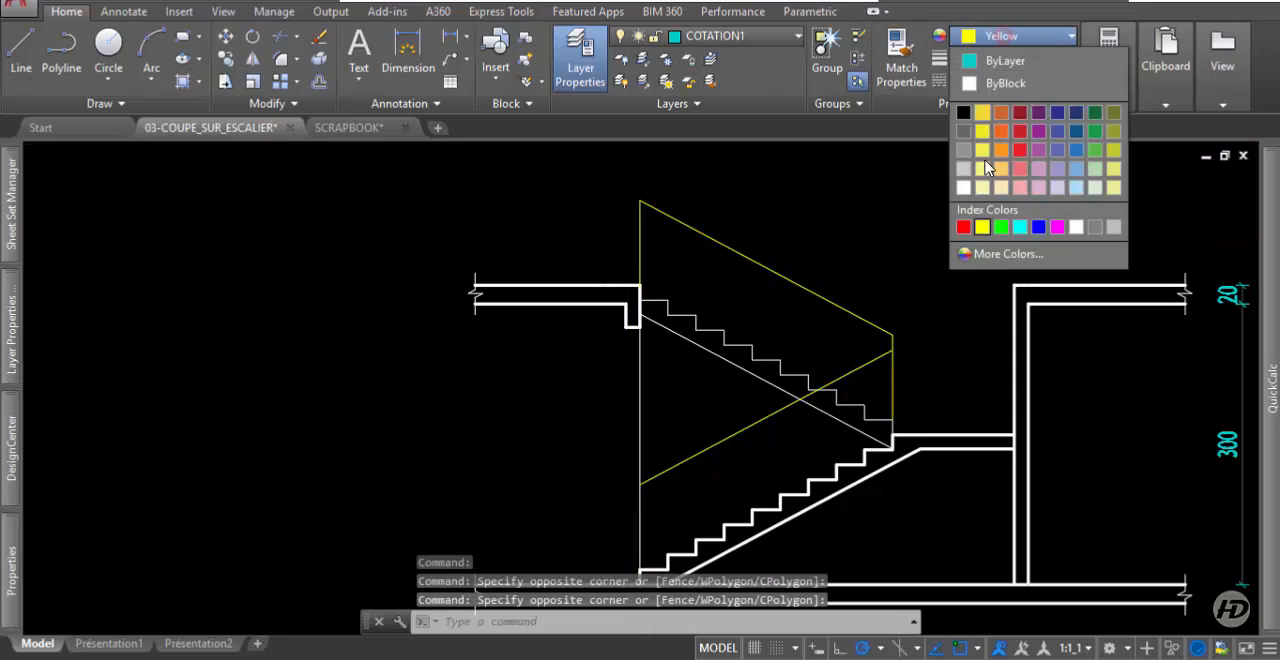
click(1006, 114)
key(Escape)
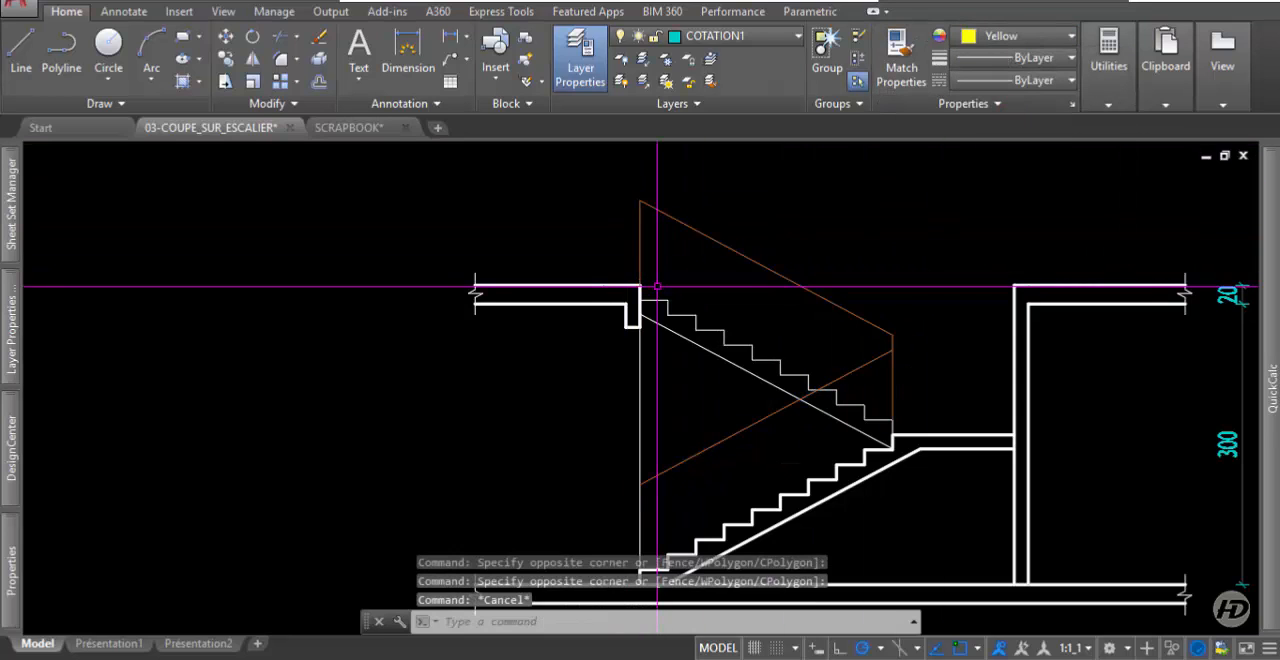
scroll(653, 286, down, 5)
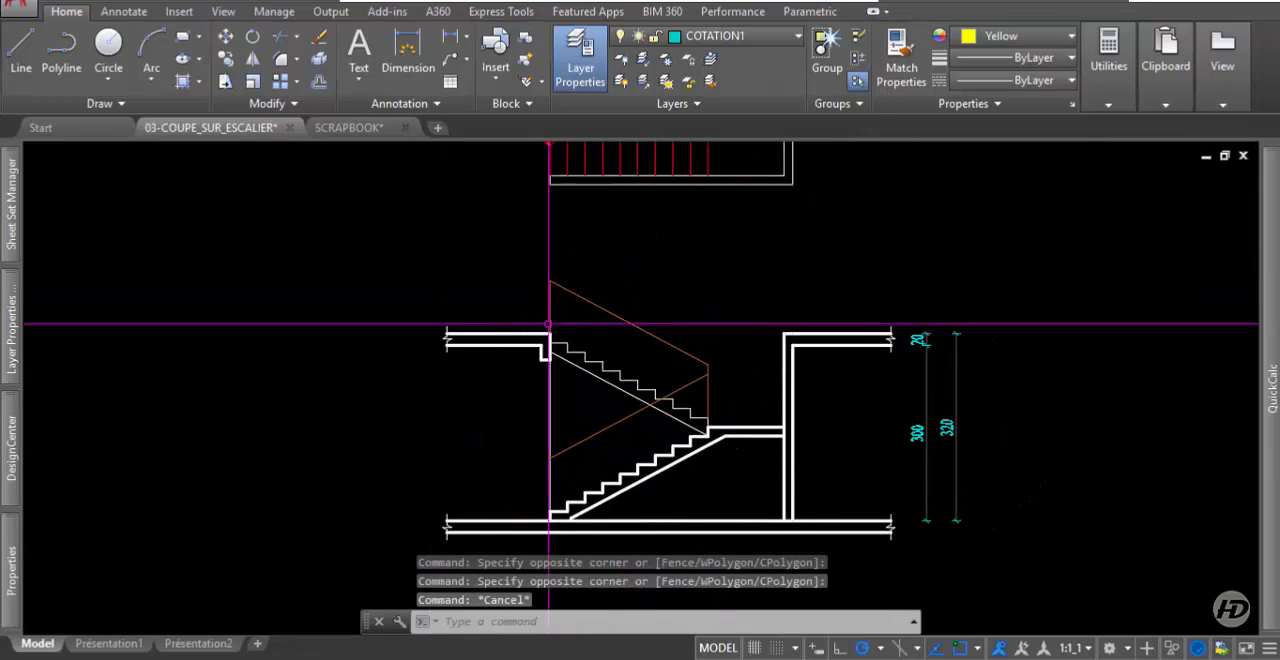
middle_drag(679, 315, 677, 345)
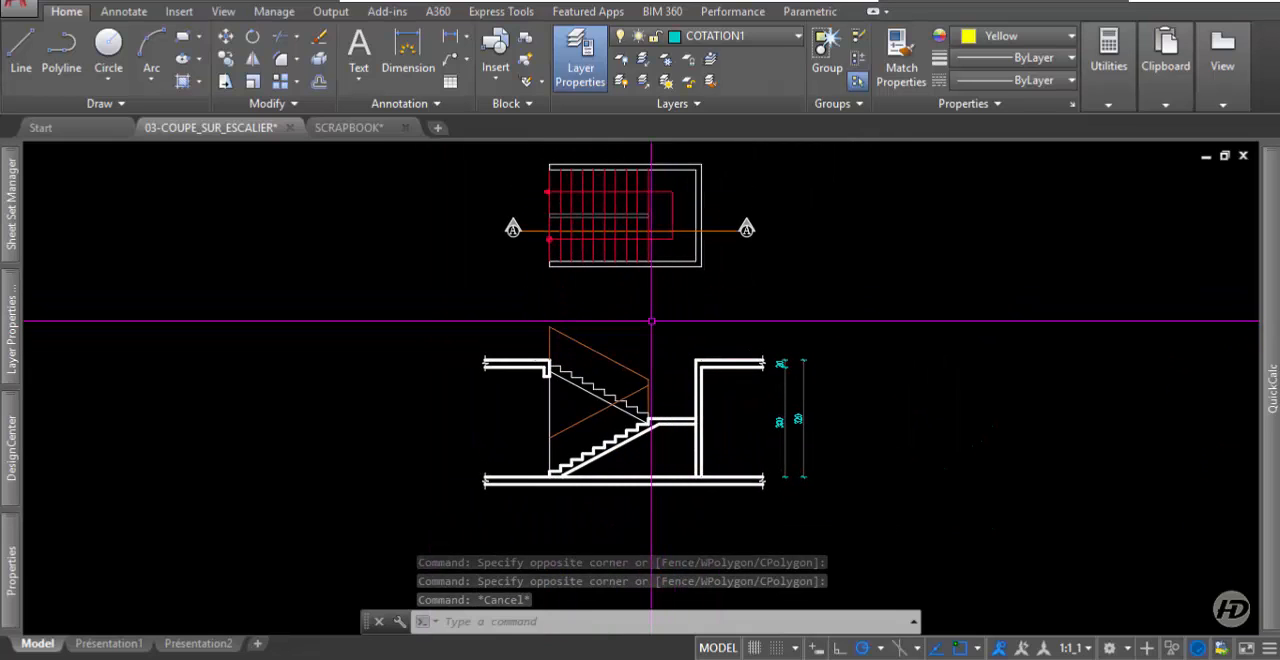
scroll(649, 314, up, 2)
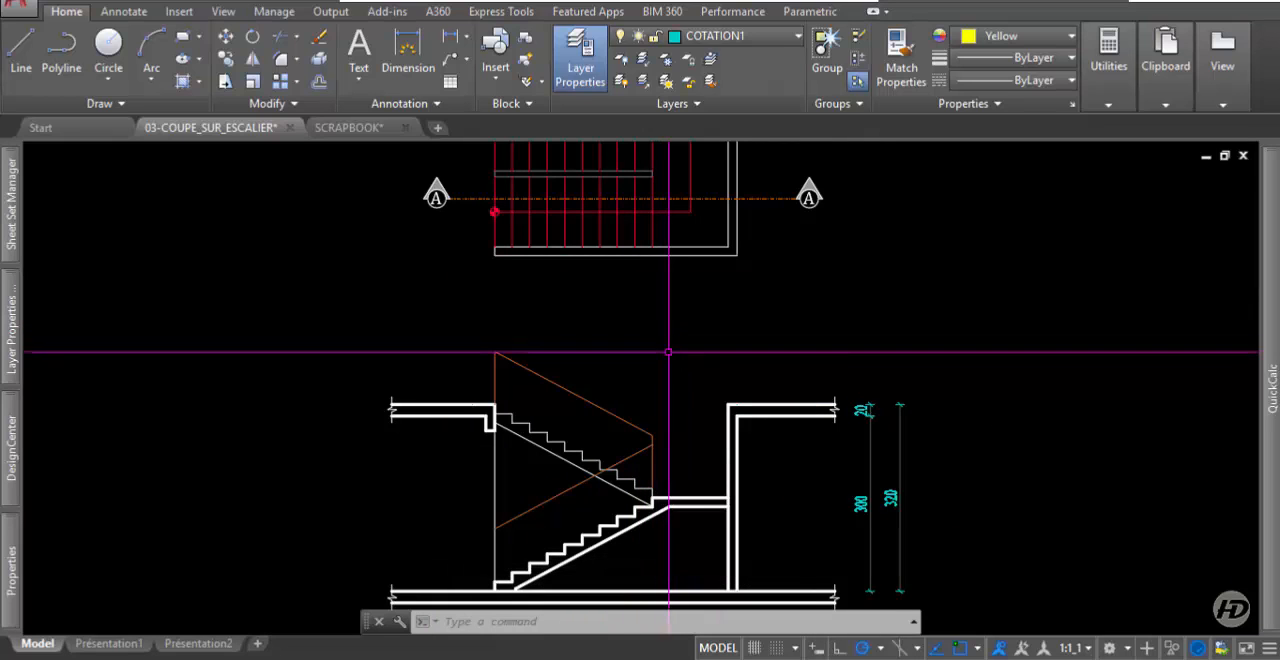
middle_drag(666, 356, 668, 368)
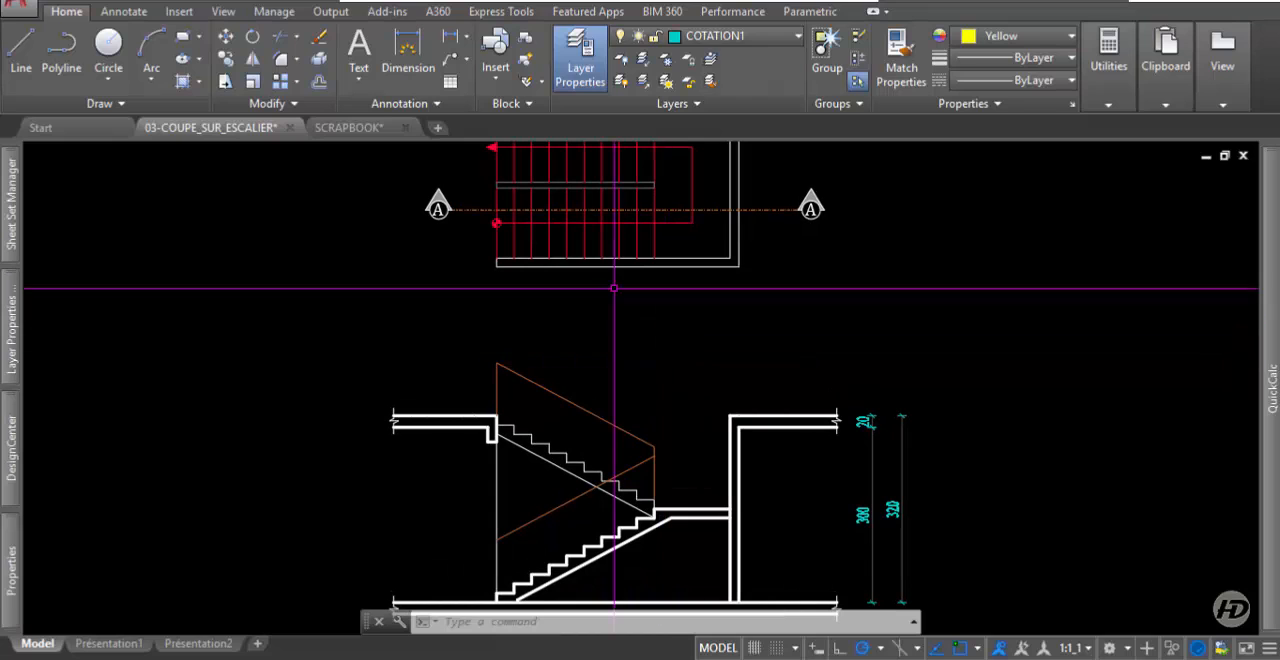